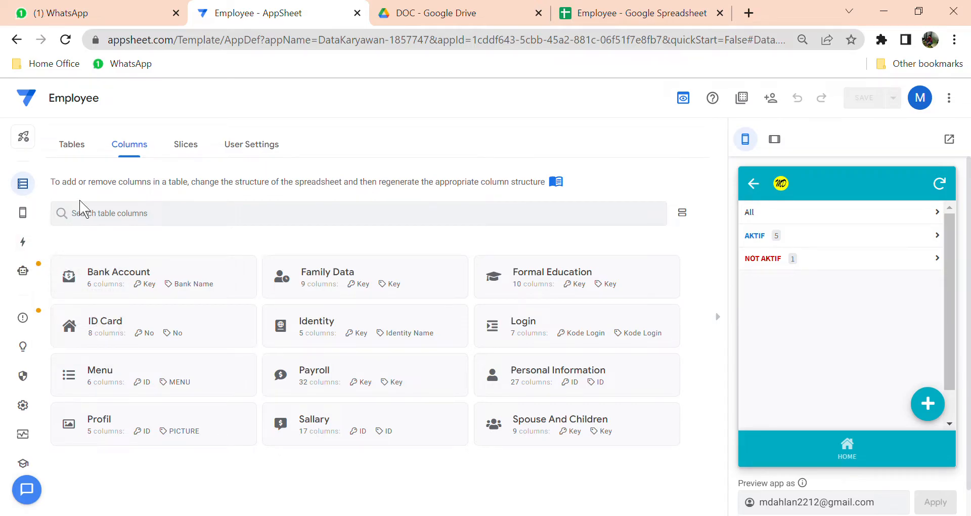
Step: Switch to the Employee spreadsheet and look through the Personal Information, Sallary, Formal Education, Family Data and Spouse And Children sheets
click(91, 160)
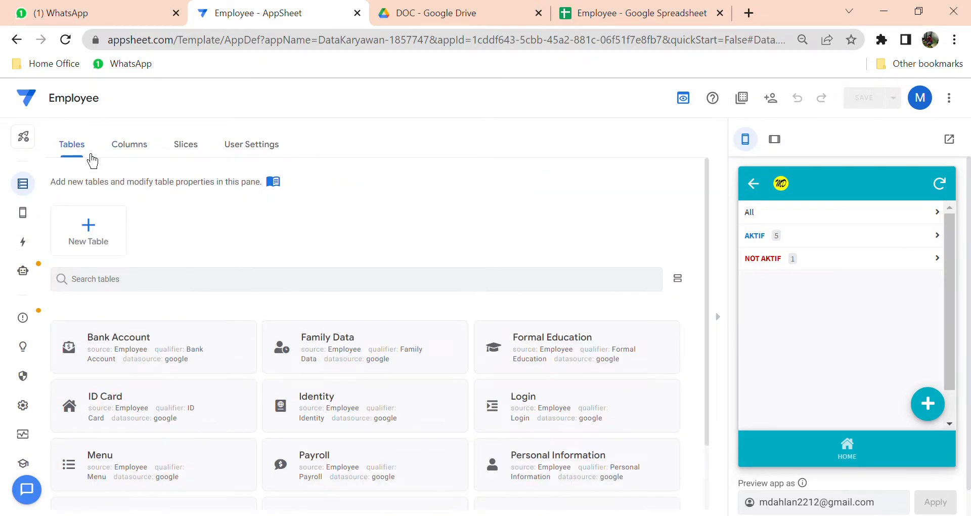
click(145, 162)
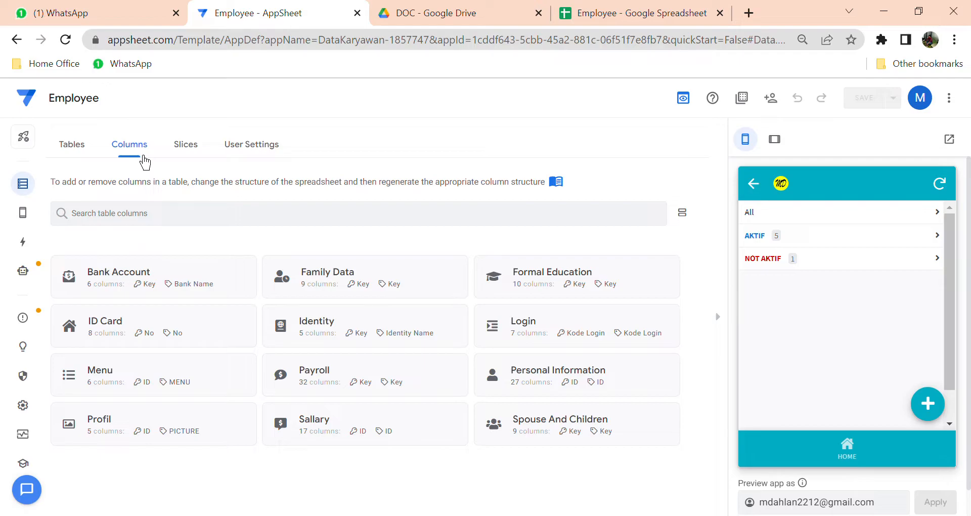
click(662, 14)
click(408, 417)
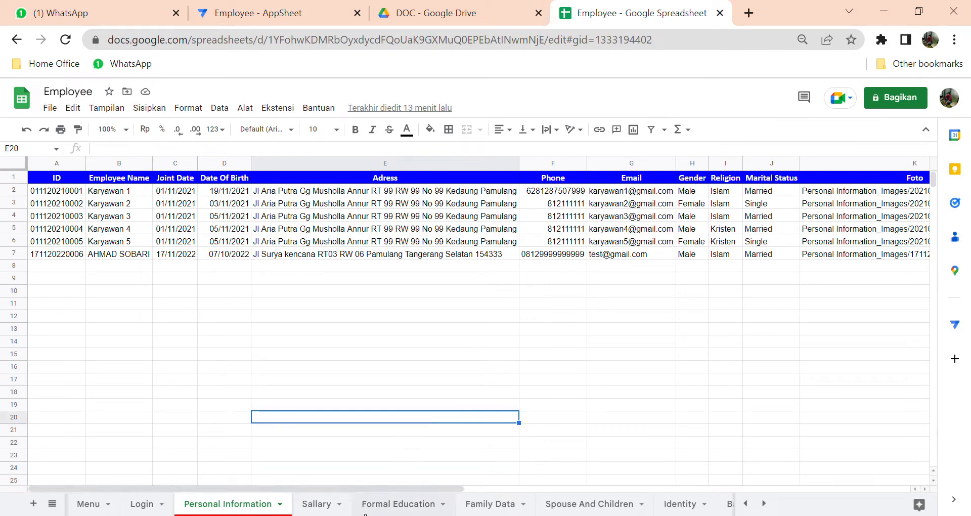
click(327, 507)
click(404, 509)
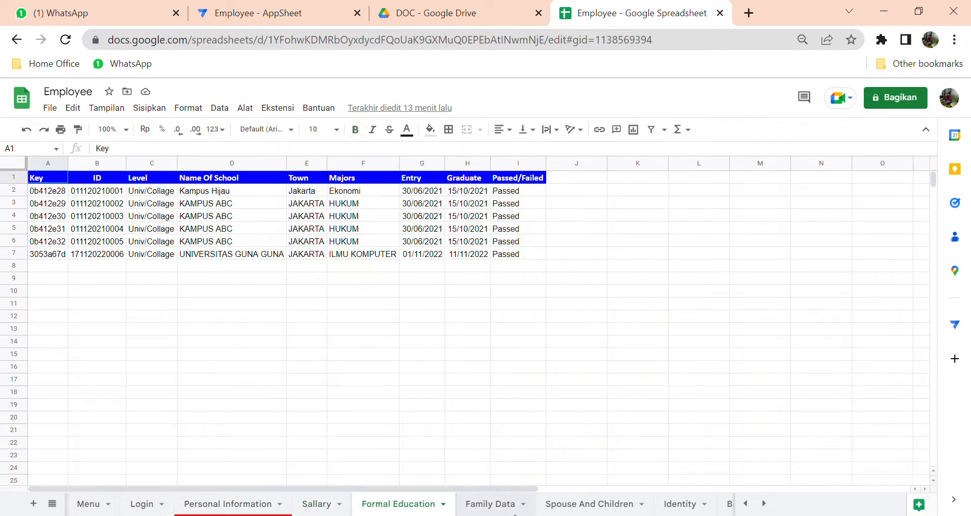
click(514, 511)
click(590, 504)
click(235, 506)
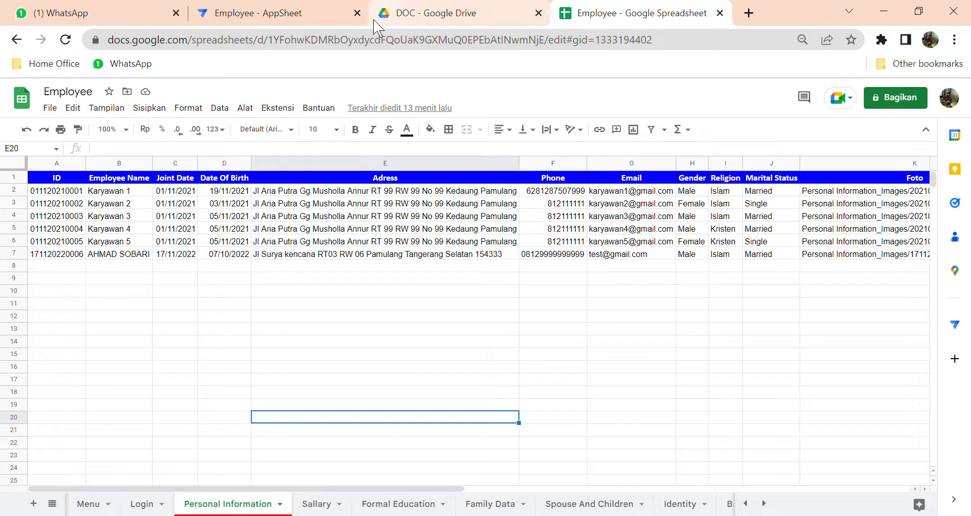
Step: Return to the Employee app in AppSheet and review the list of its data tables
click(263, 13)
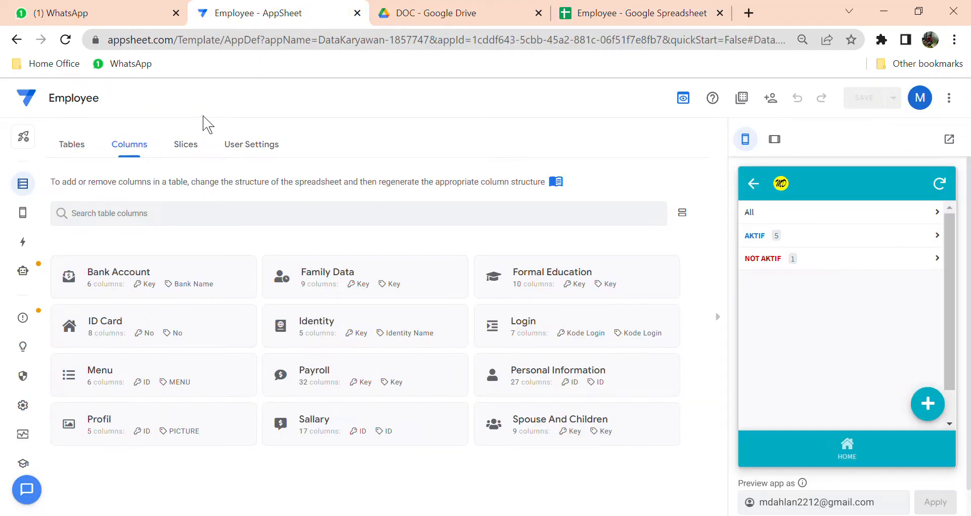
click(73, 145)
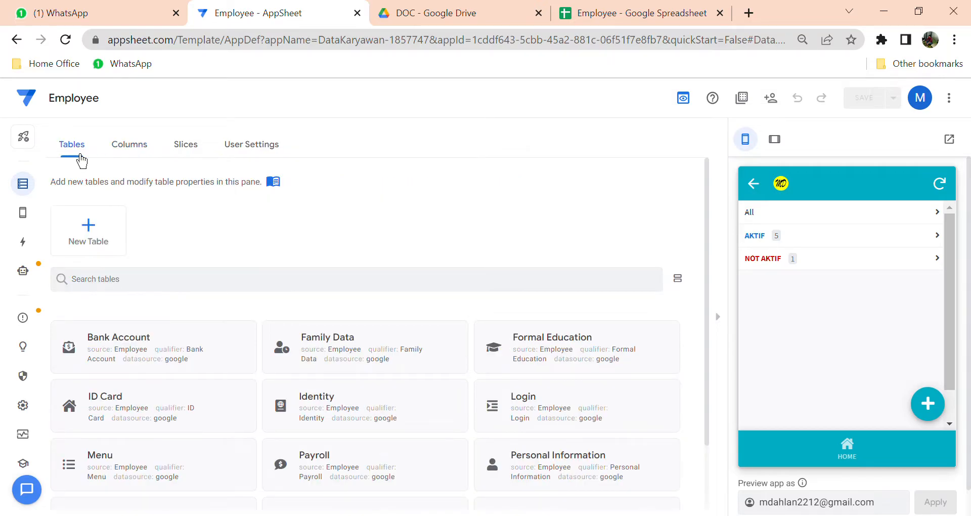
scroll(401, 260, down, 2)
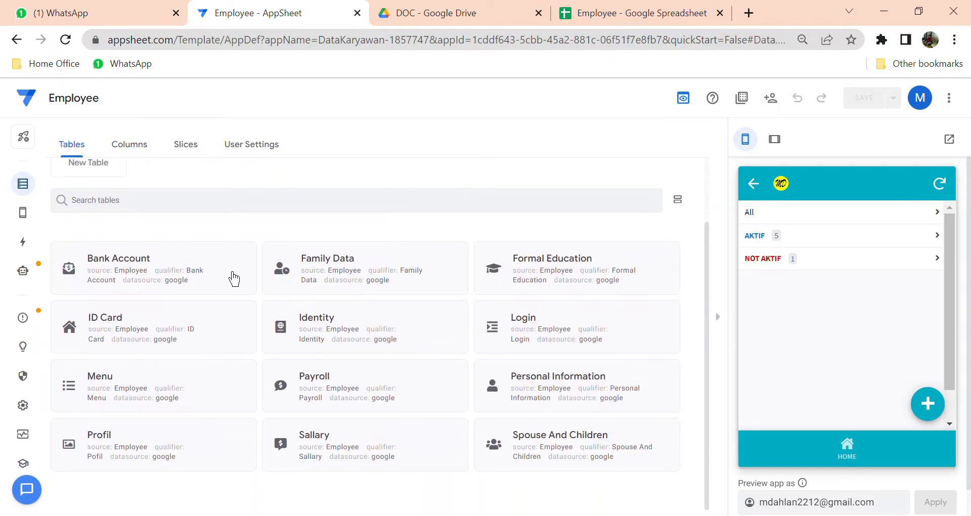
scroll(269, 294, up, 2)
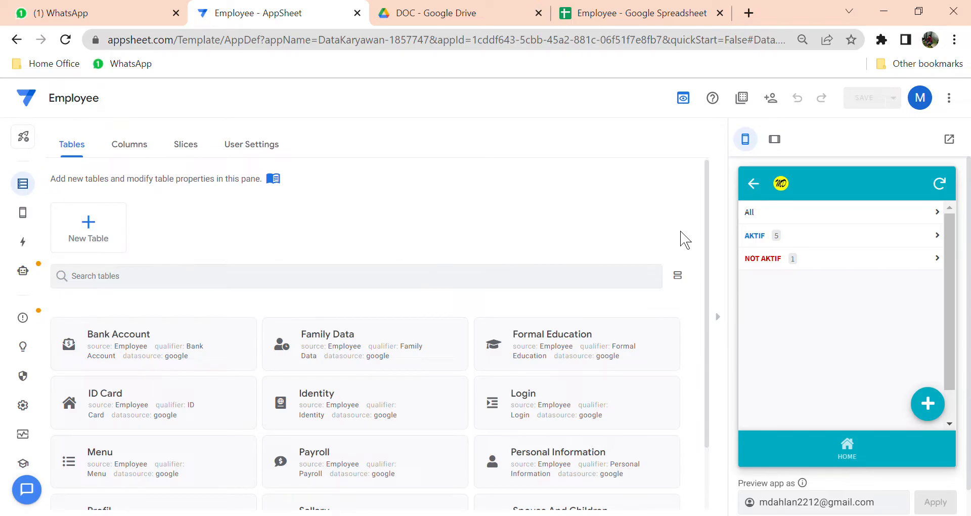
scroll(328, 299, down, 2)
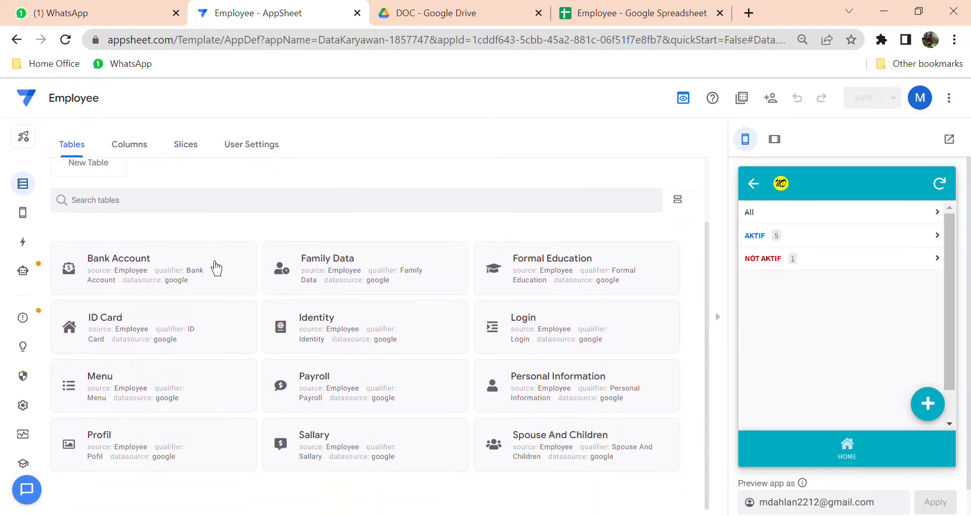
scroll(324, 283, up, 2)
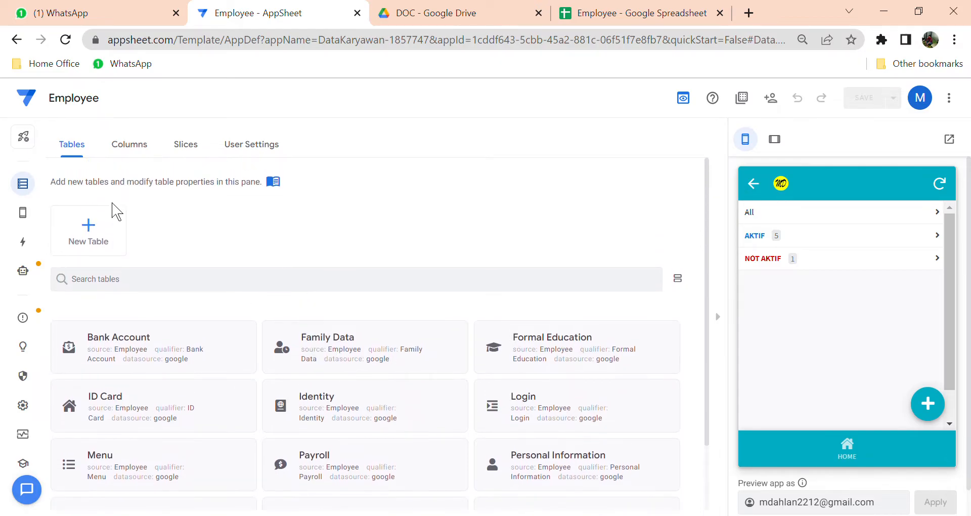
scroll(263, 329, down, 2)
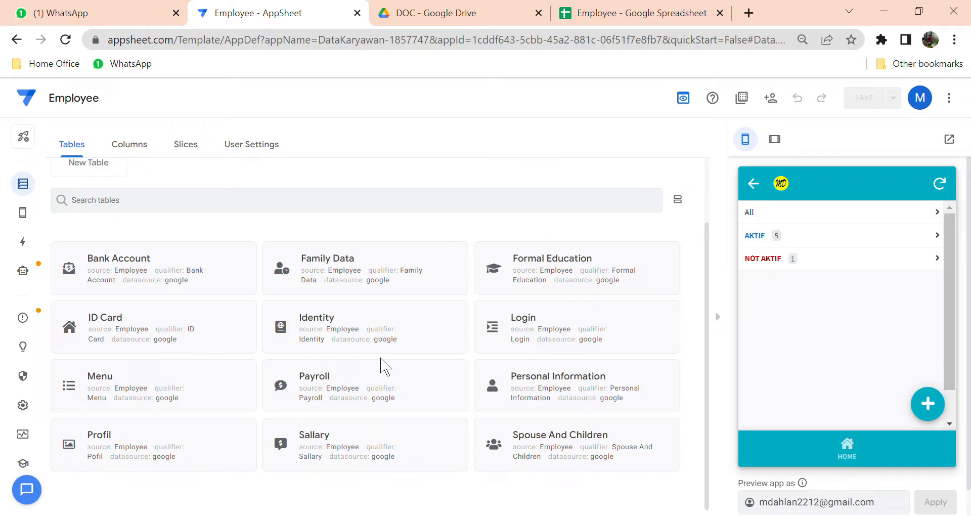
scroll(386, 368, up, 2)
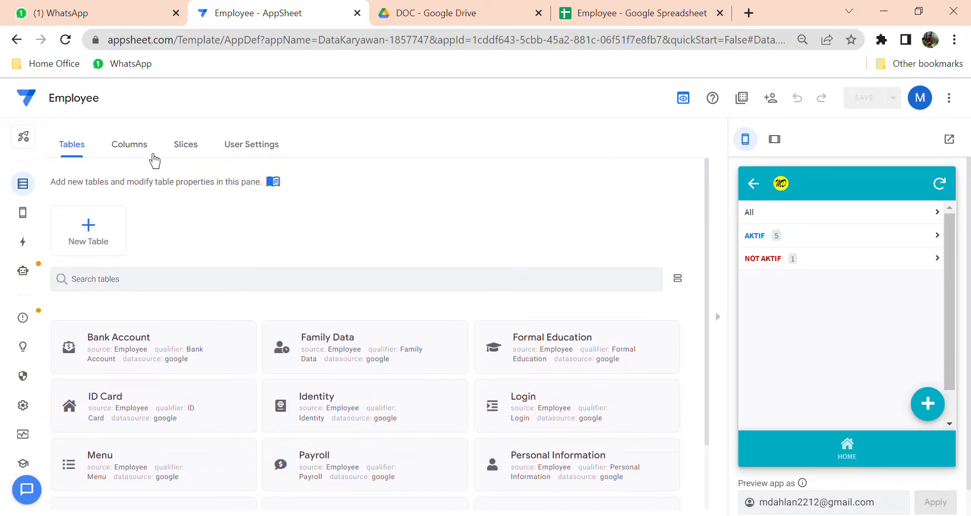
Step: View the app's column sets, then check the headers of the spreadsheet's sheets from Sallary through Identity
click(129, 146)
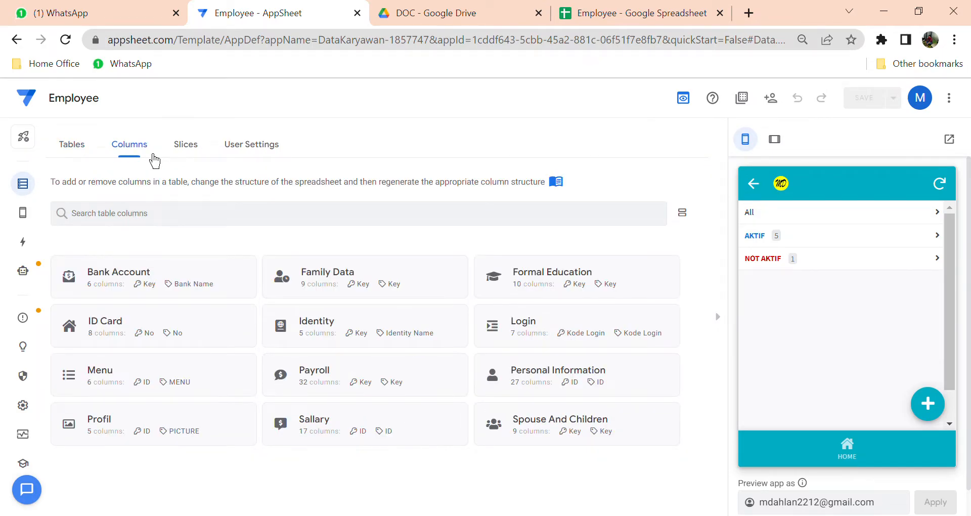
click(648, 26)
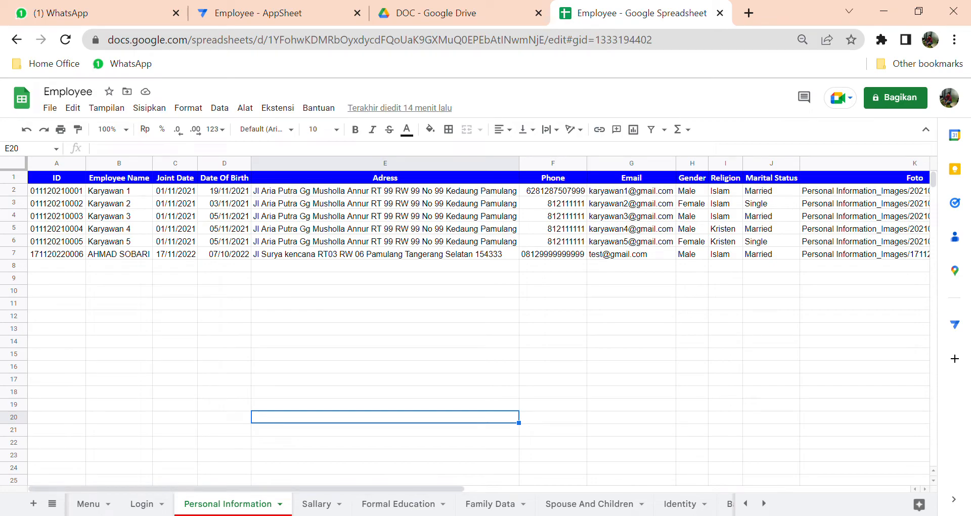
click(366, 509)
click(456, 508)
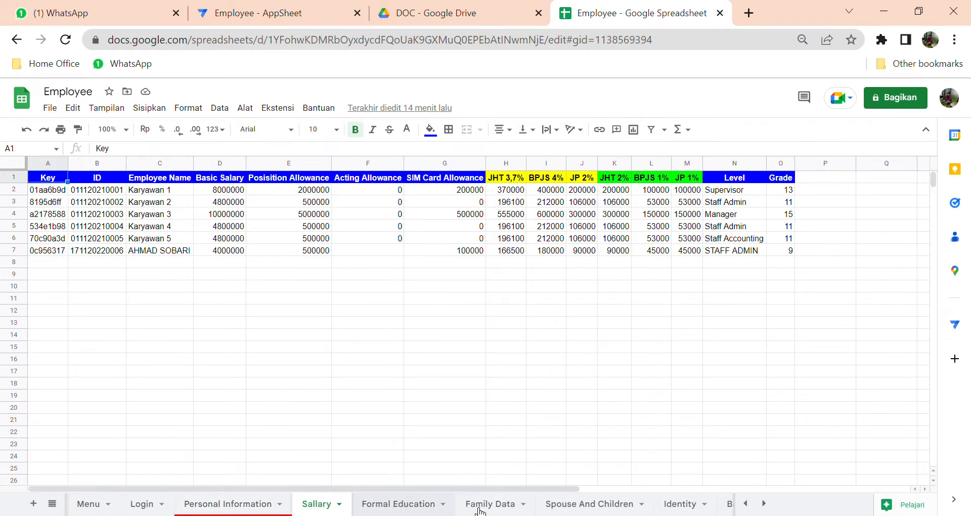
click(506, 511)
click(613, 509)
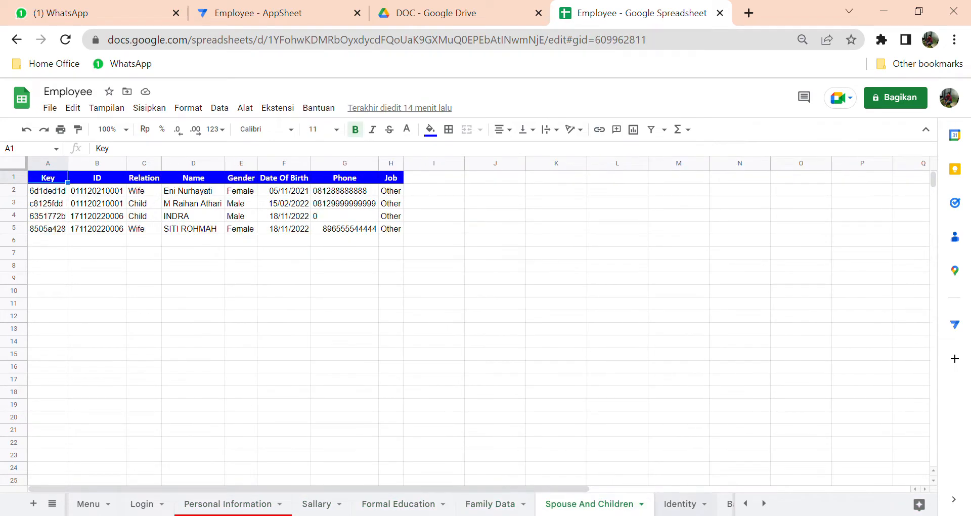
click(681, 506)
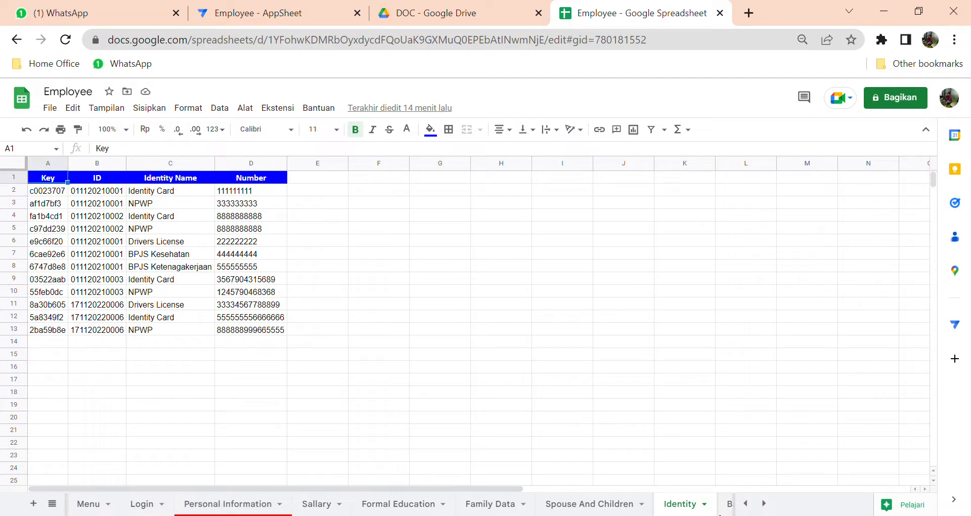
Step: Return to AppSheet and examine the column names and types of the Personal Information table
click(307, 21)
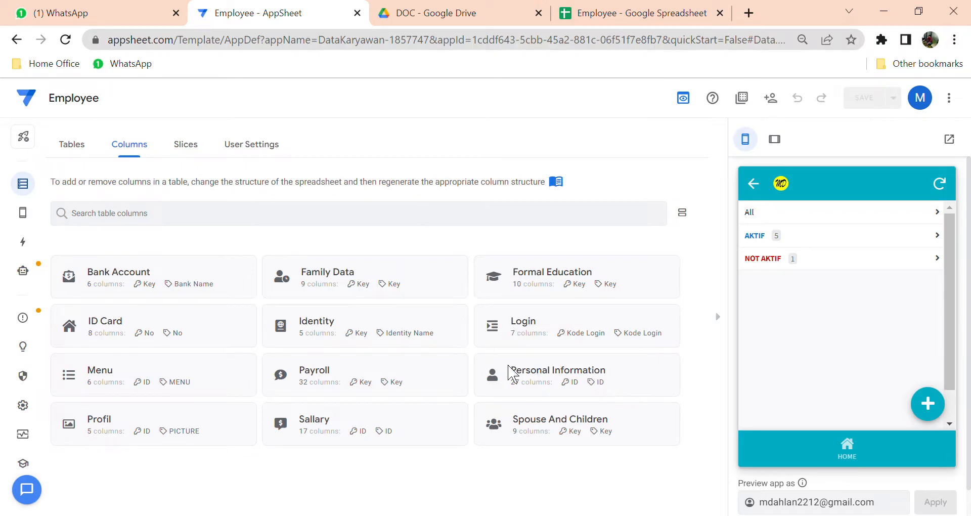
click(608, 391)
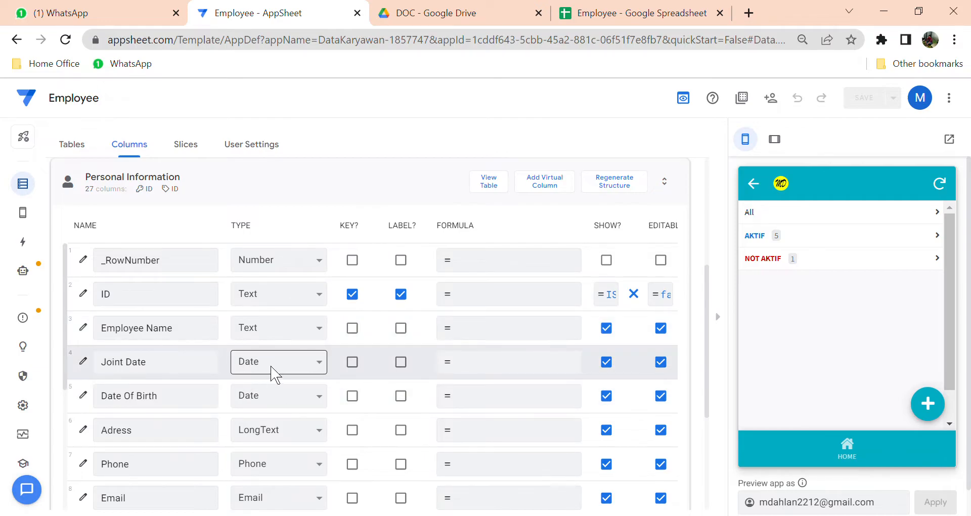
scroll(201, 410, down, 2)
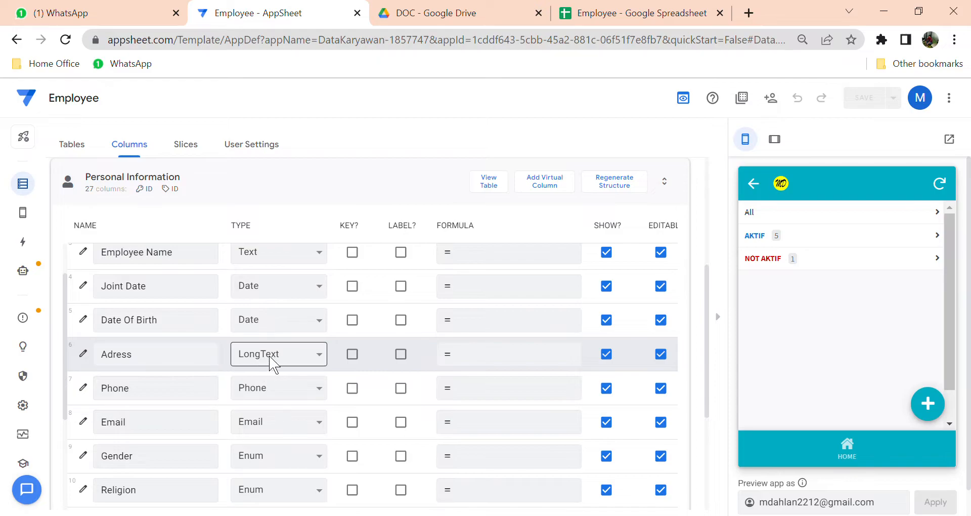
scroll(270, 361, down, 2)
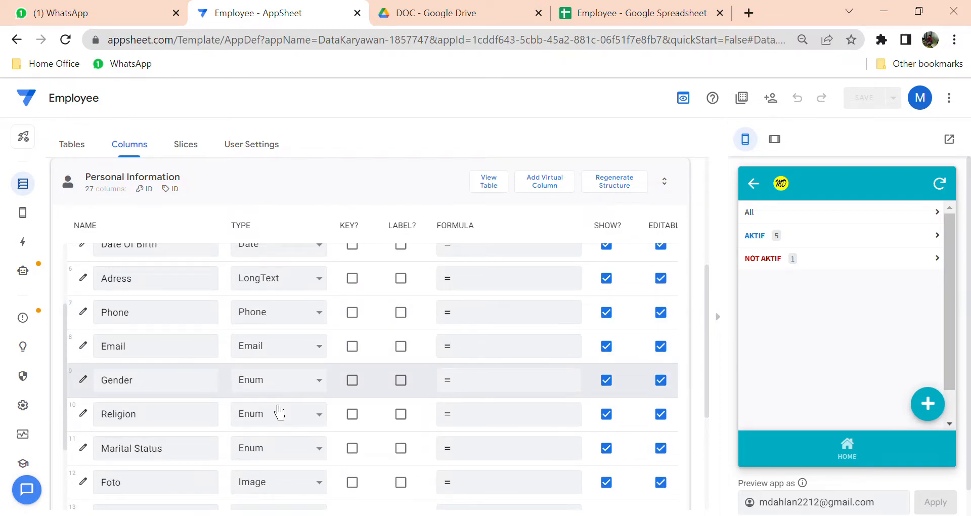
Step: Inspect the Enum values defined for the Gender and Religion columns of the Personal Information table
click(96, 387)
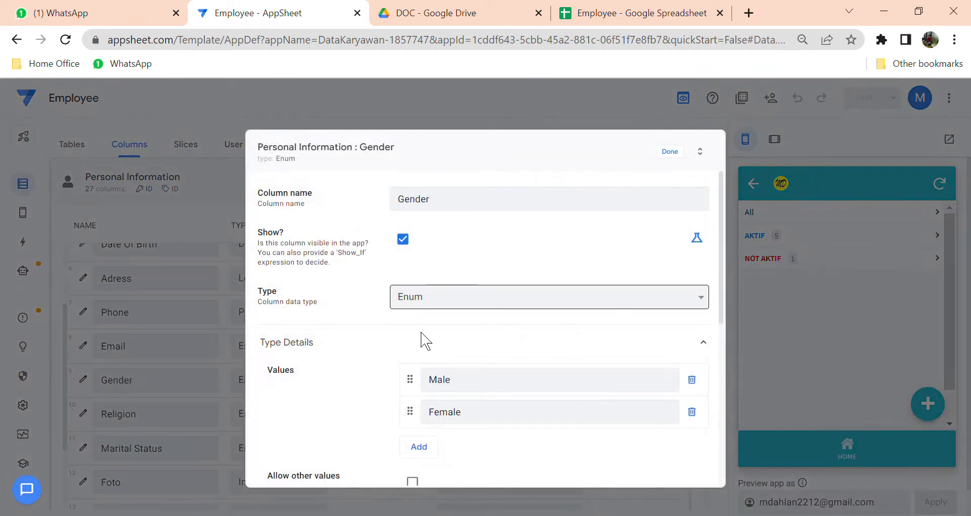
click(670, 152)
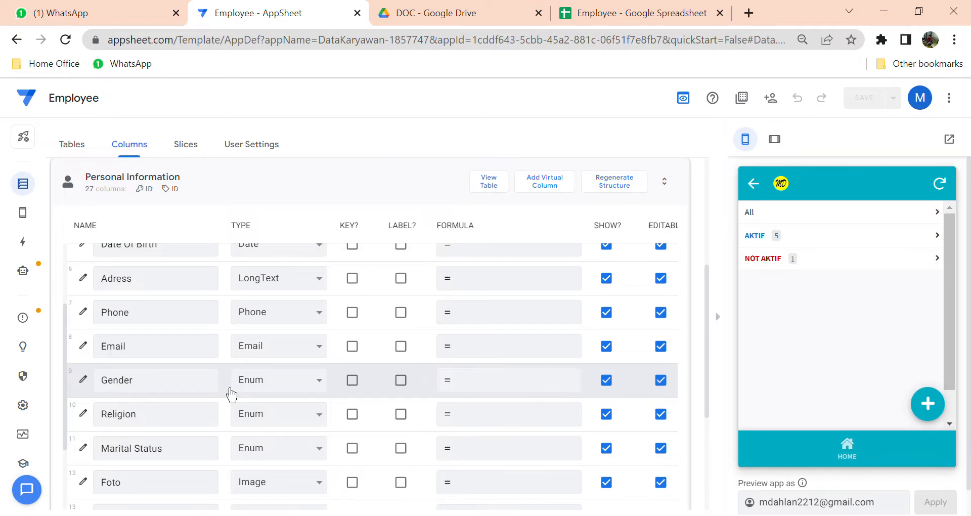
click(90, 421)
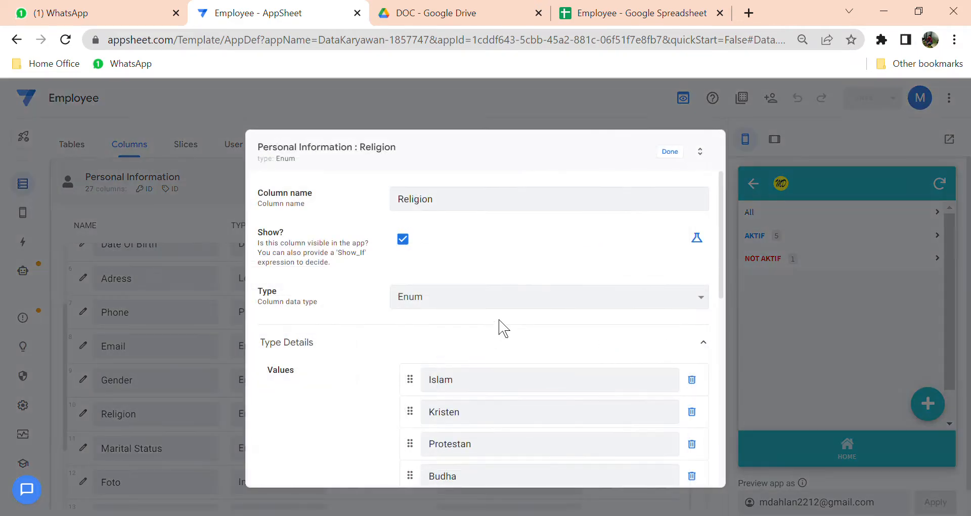
scroll(501, 324, down, 3)
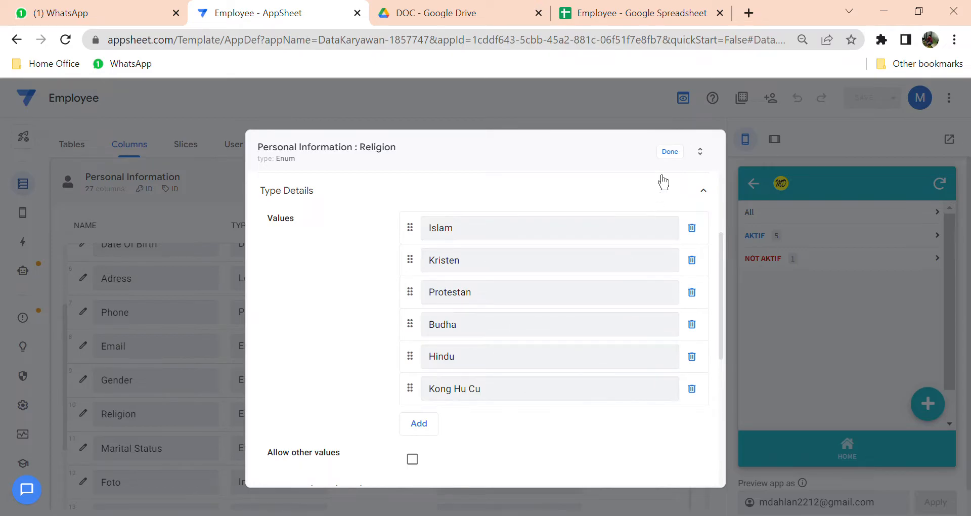
click(669, 152)
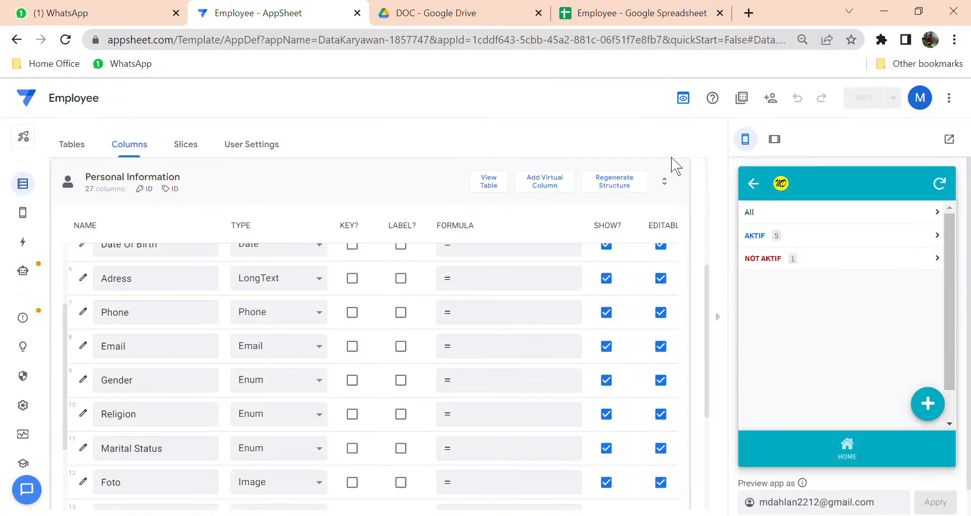
Step: Inspect the Enum values defined for the Marital Status column of the Personal Information table
scroll(97, 450, down, 2)
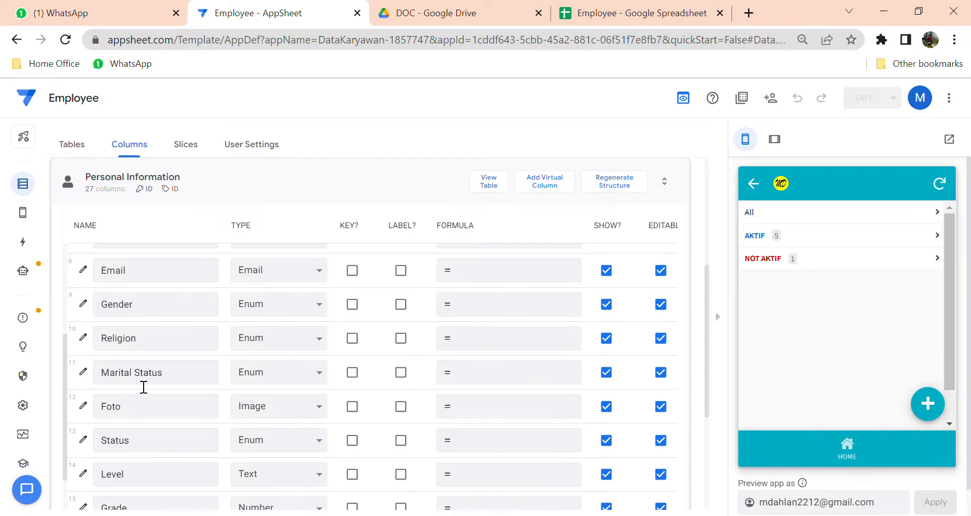
click(84, 373)
scroll(548, 343, down, 2)
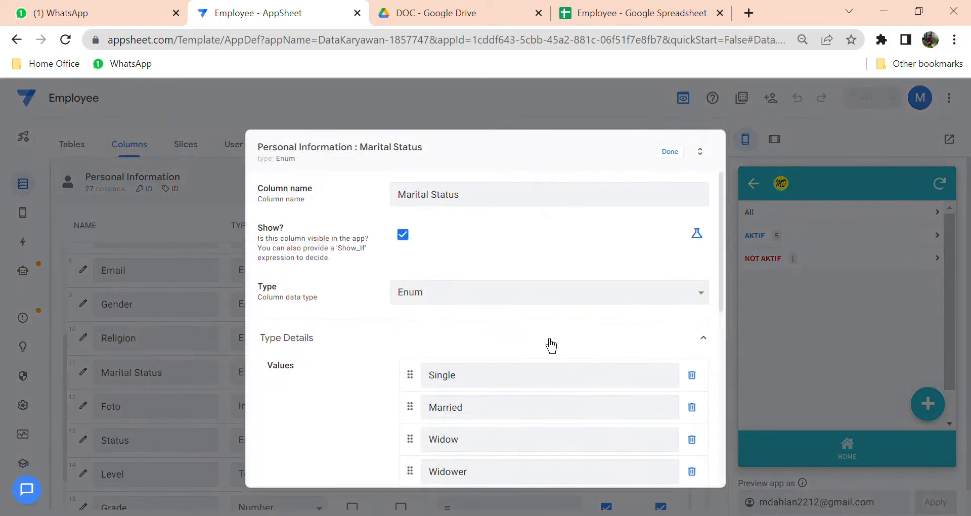
click(669, 152)
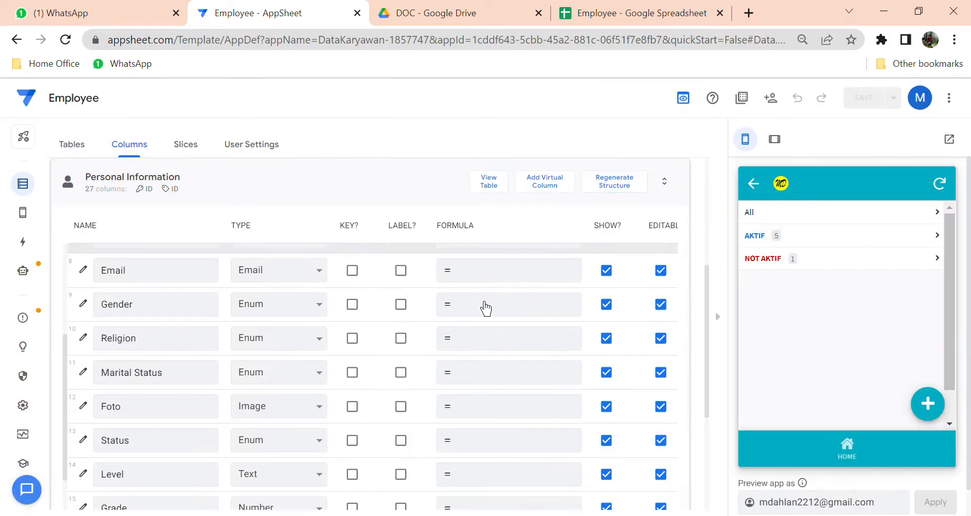
Step: Review the columns from Foto to Cetak and inspect the type, category and content settings of the PG1 column
scroll(135, 429, down, 2)
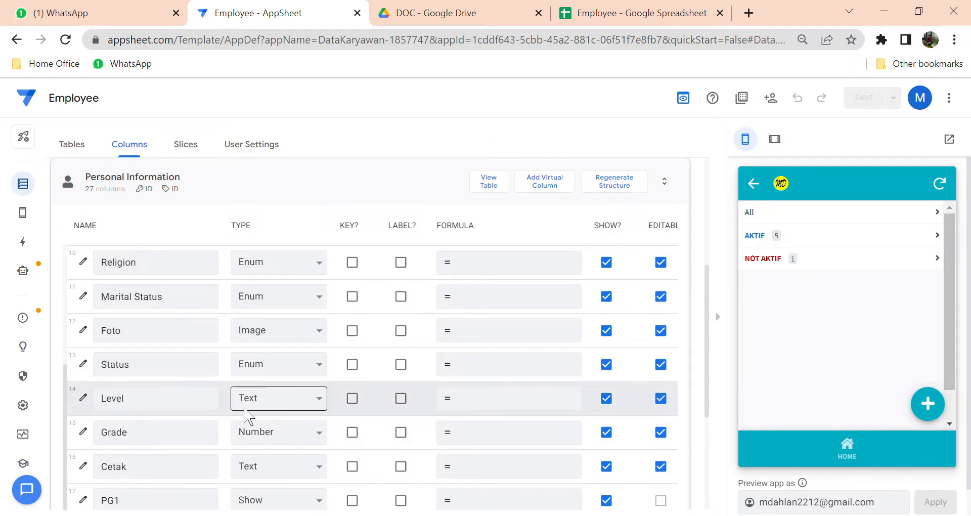
scroll(244, 415, down, 2)
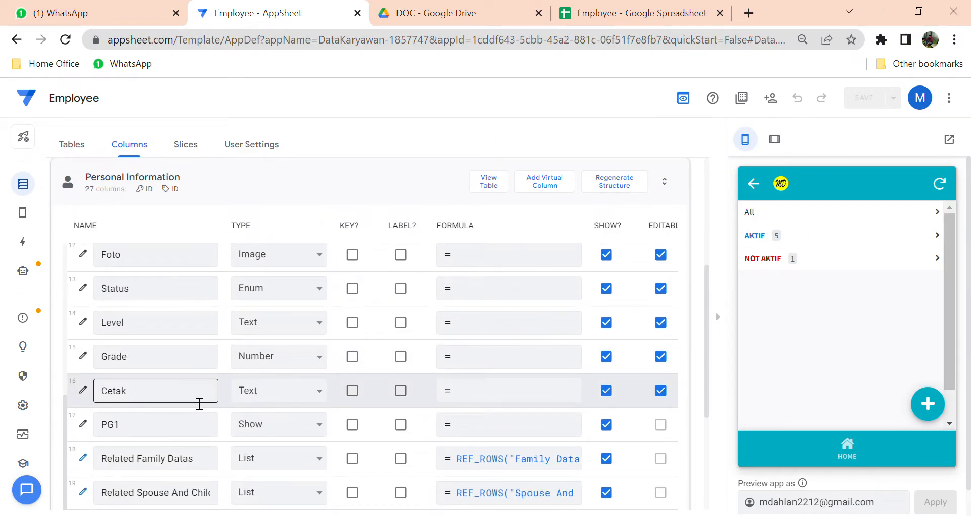
click(84, 428)
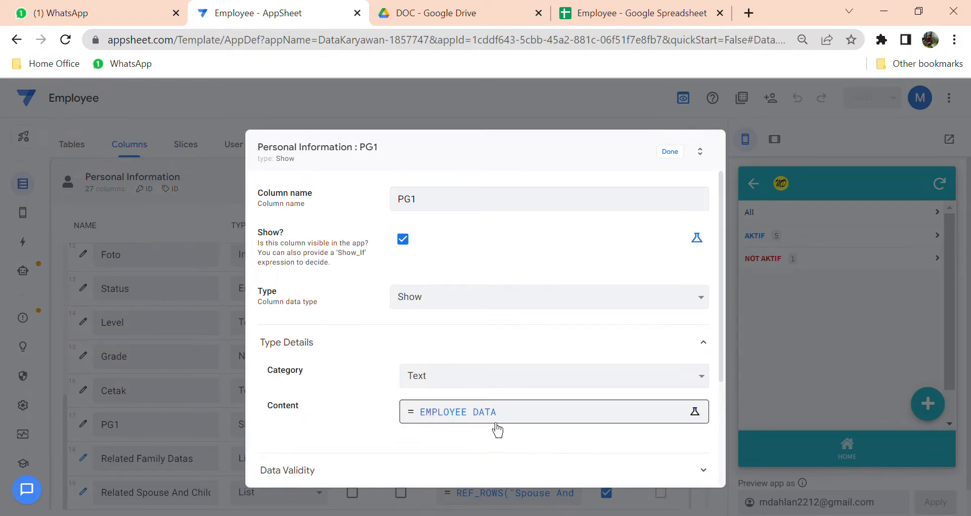
click(686, 158)
Step: Close the PG1 settings and review the virtual columns from Related Family Datas to IMPLOYEE DATA INPUT and the option for adding virtual columns
scroll(187, 399, down, 2)
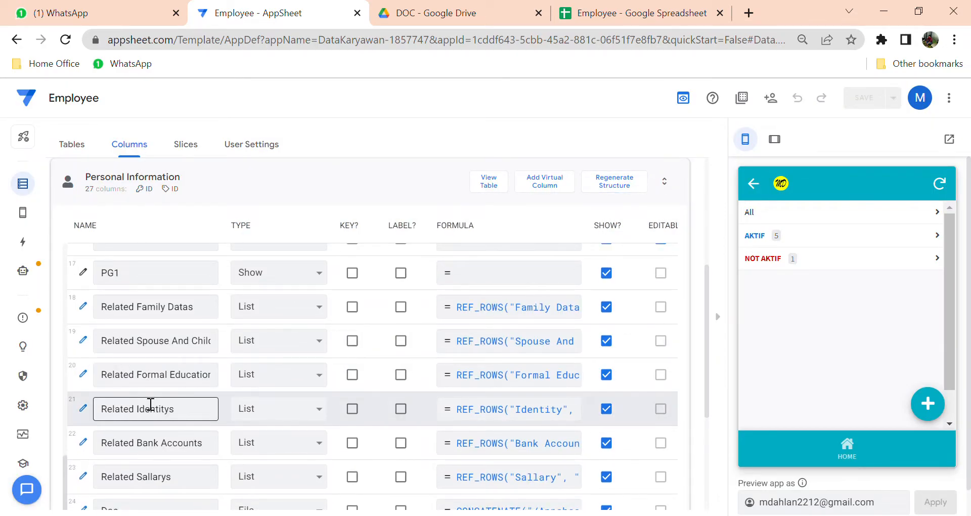
scroll(151, 404, down, 1)
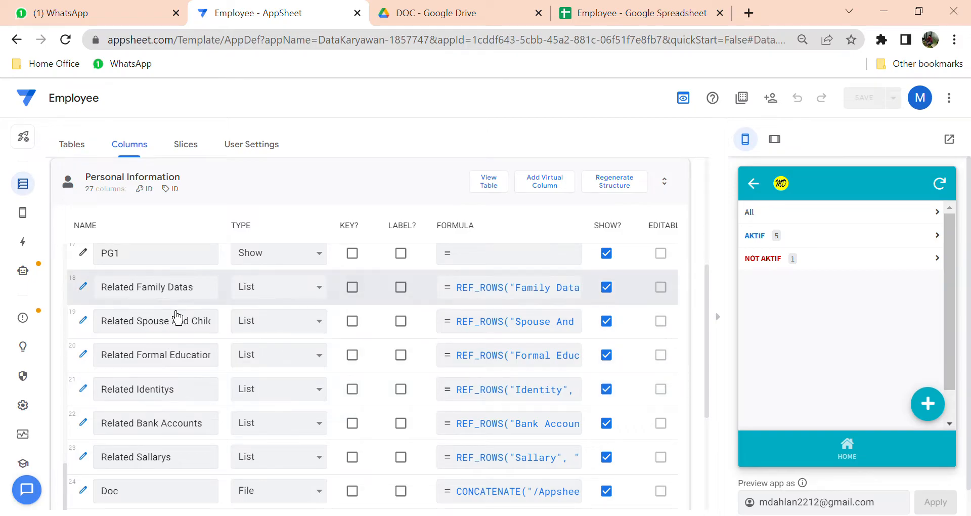
scroll(180, 423, down, 1)
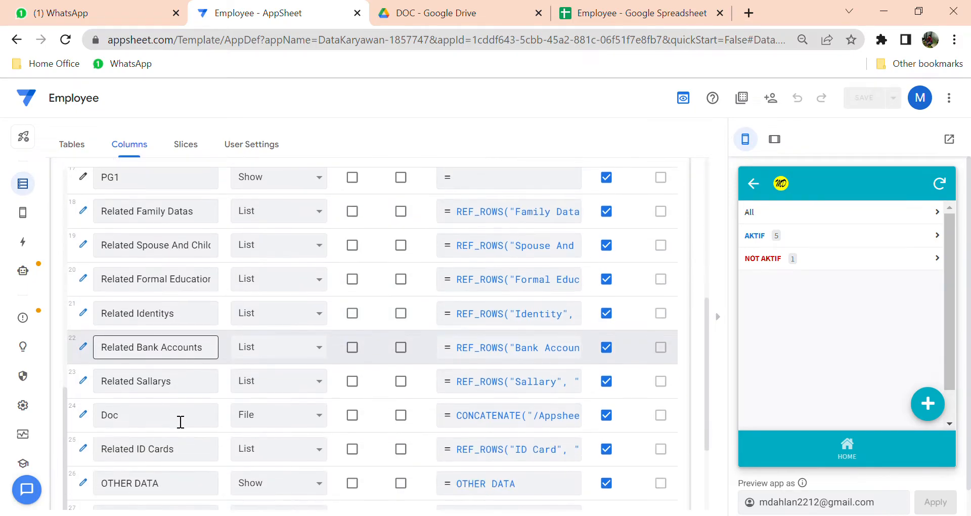
scroll(202, 378, down, 1)
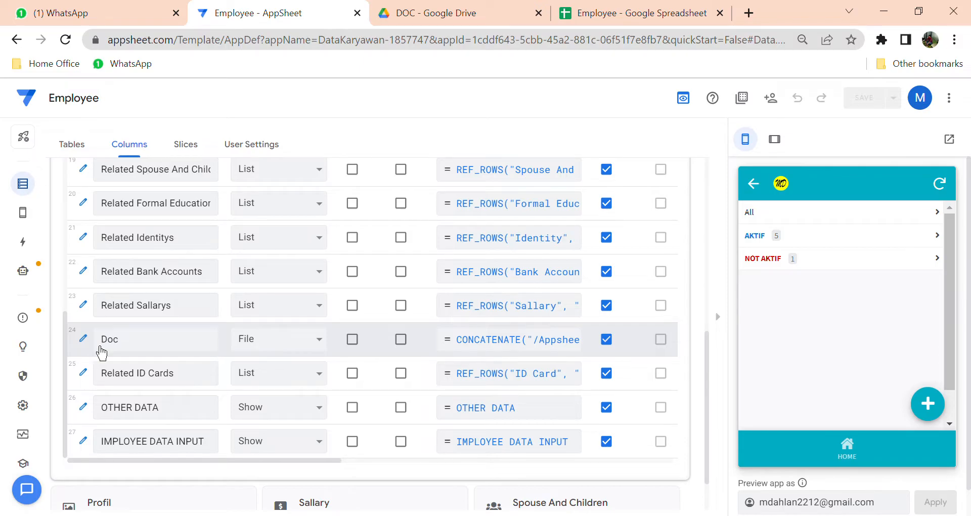
scroll(449, 310, up, 15)
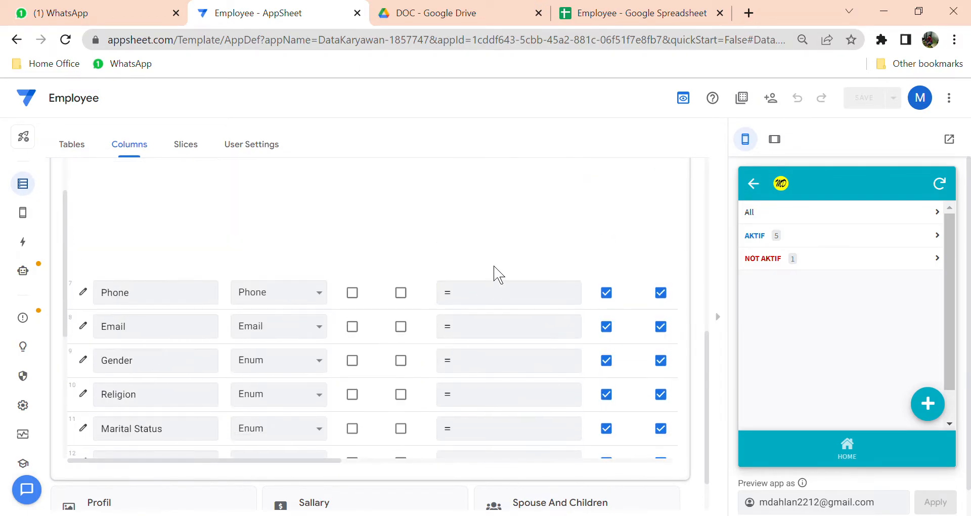
click(526, 257)
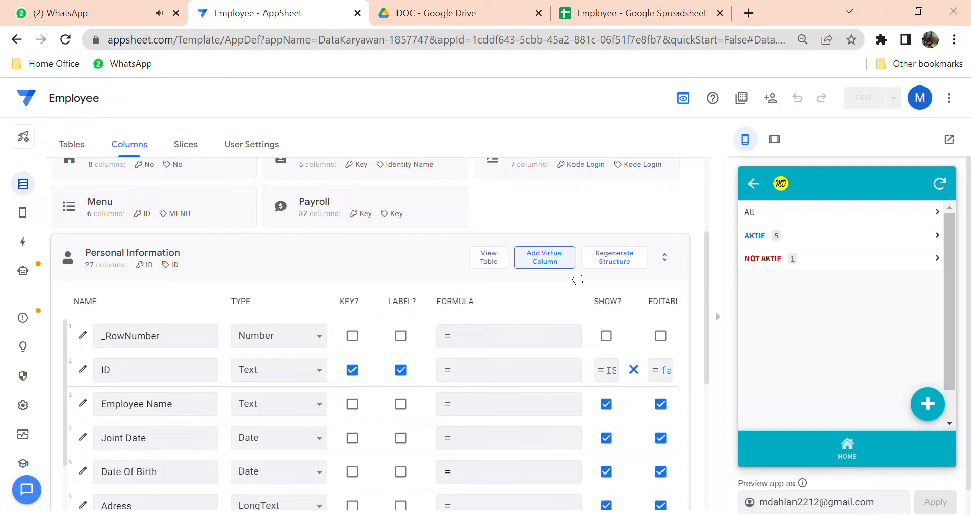
Step: Inspect the CONCATENATE app formula of the Doc virtual column in the Expression Assistant and close it without changes
scroll(304, 354, down, 7)
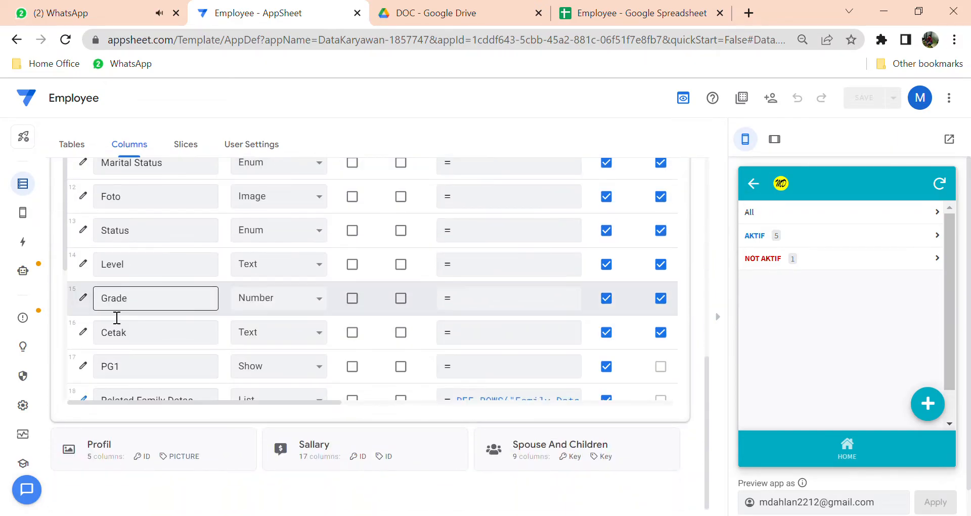
scroll(119, 304, down, 3)
scroll(96, 331, down, 2)
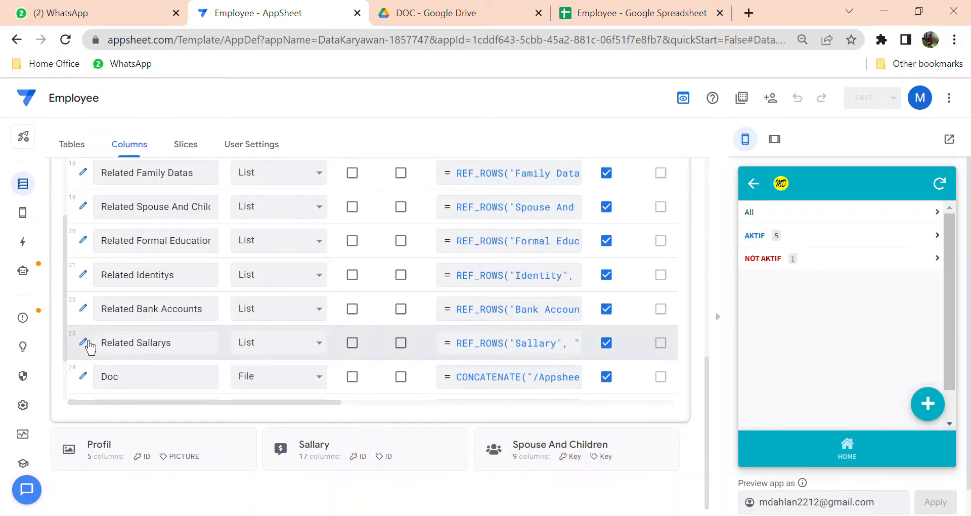
scroll(90, 348, down, 2)
click(119, 289)
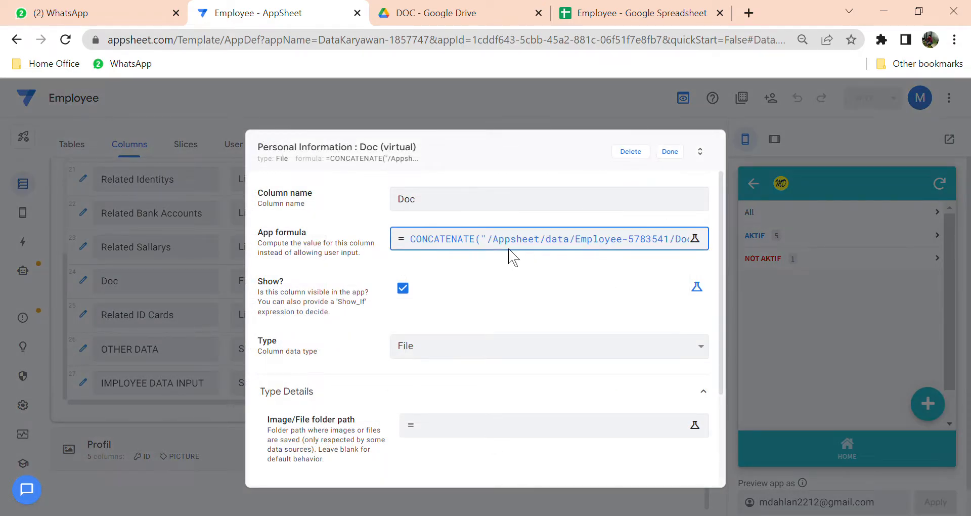
click(511, 242)
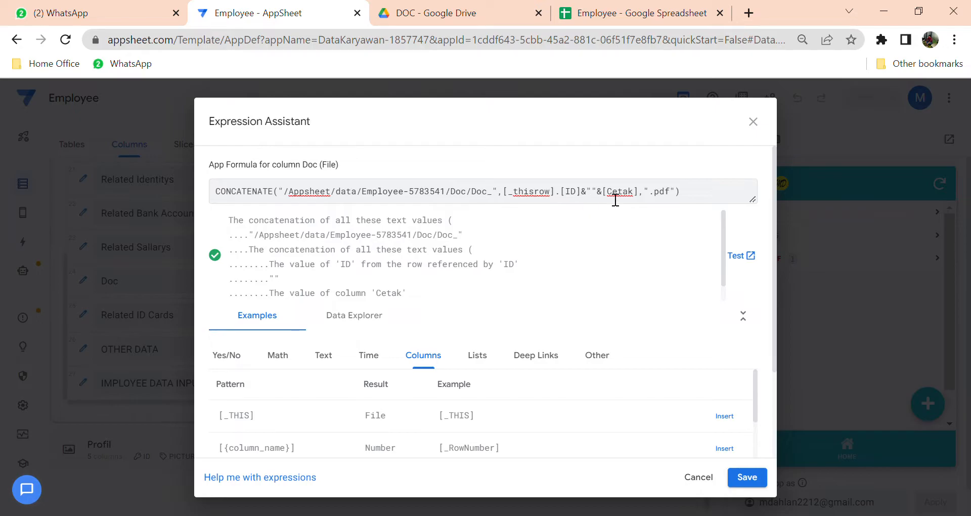
click(699, 478)
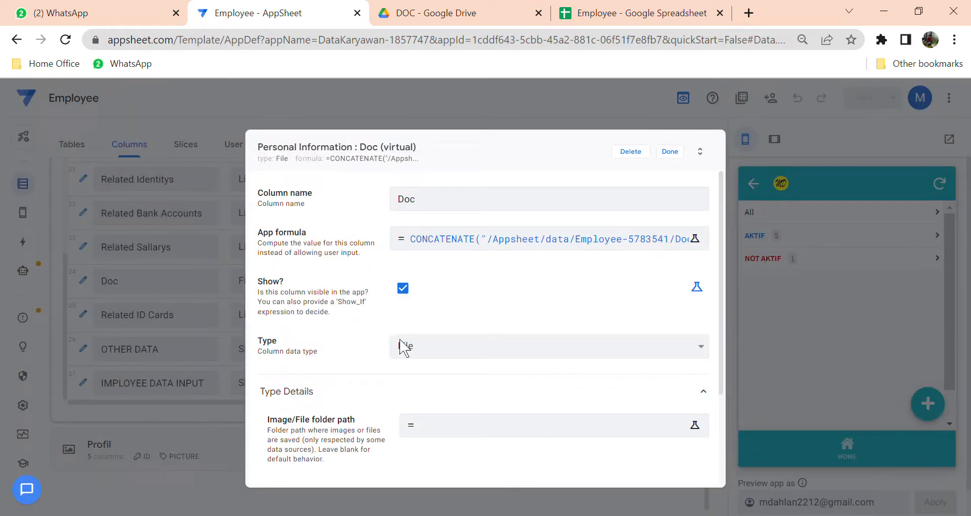
click(672, 152)
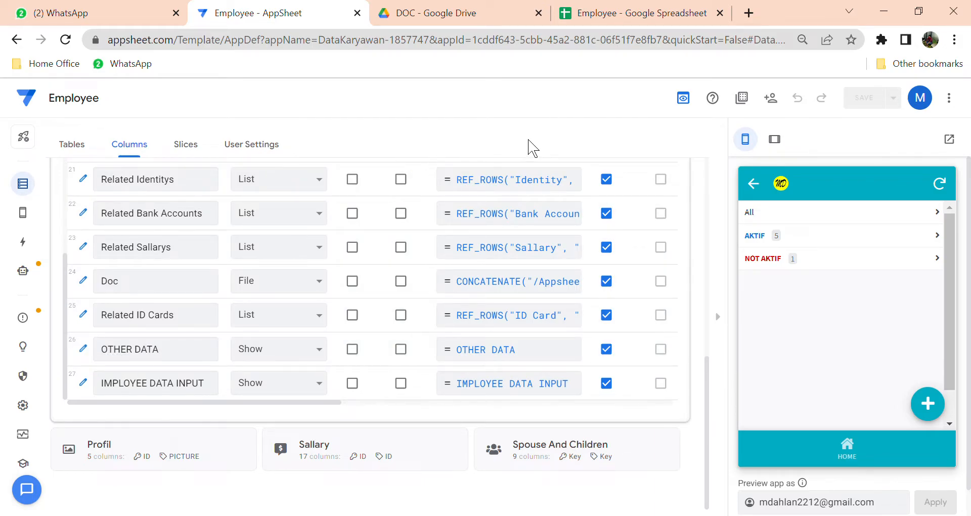
Step: Look at the OTHER DATA virtual column's settings and return to the start of the Personal Information column list
click(91, 356)
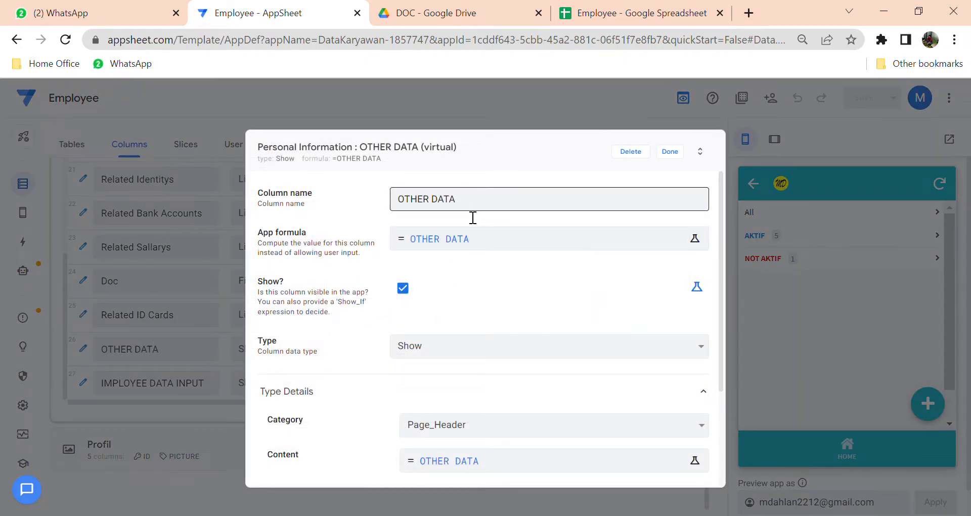
click(670, 152)
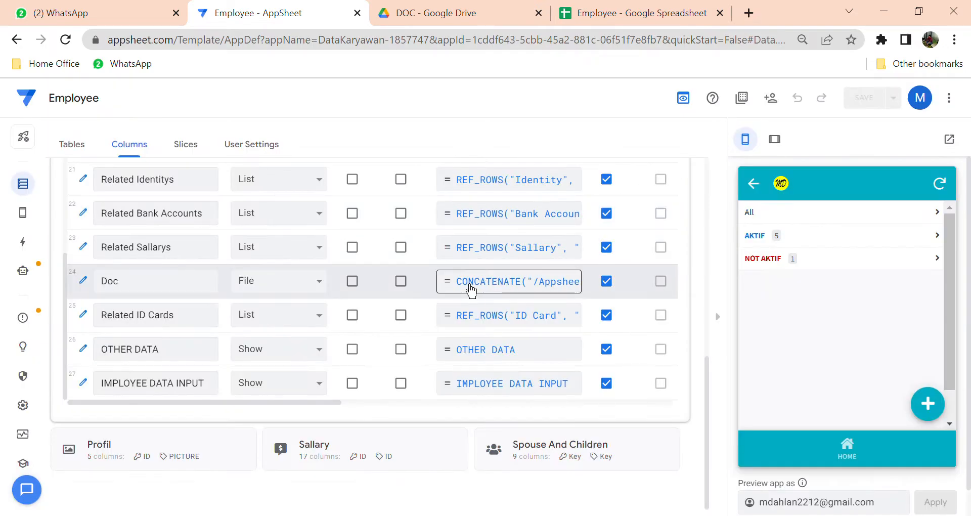
scroll(524, 271, up, 10)
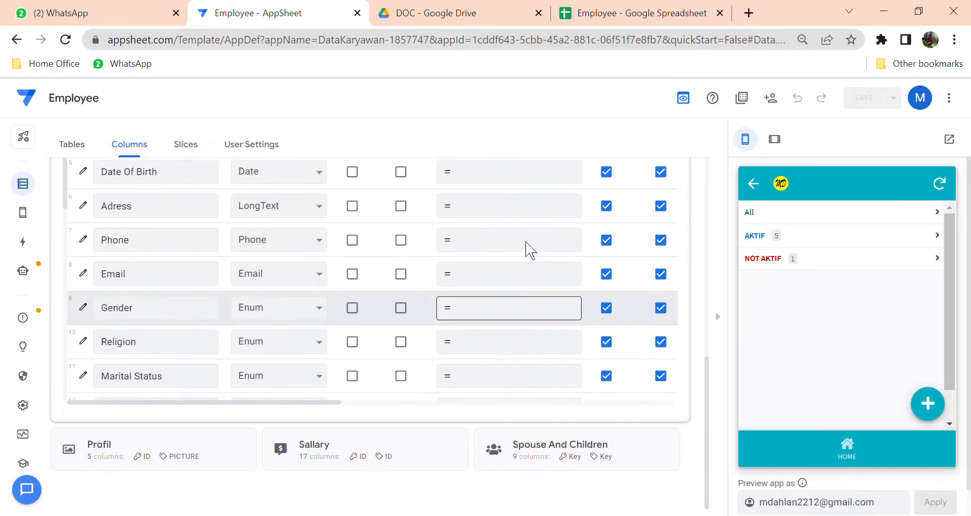
scroll(530, 248, up, 1)
scroll(524, 243, up, 4)
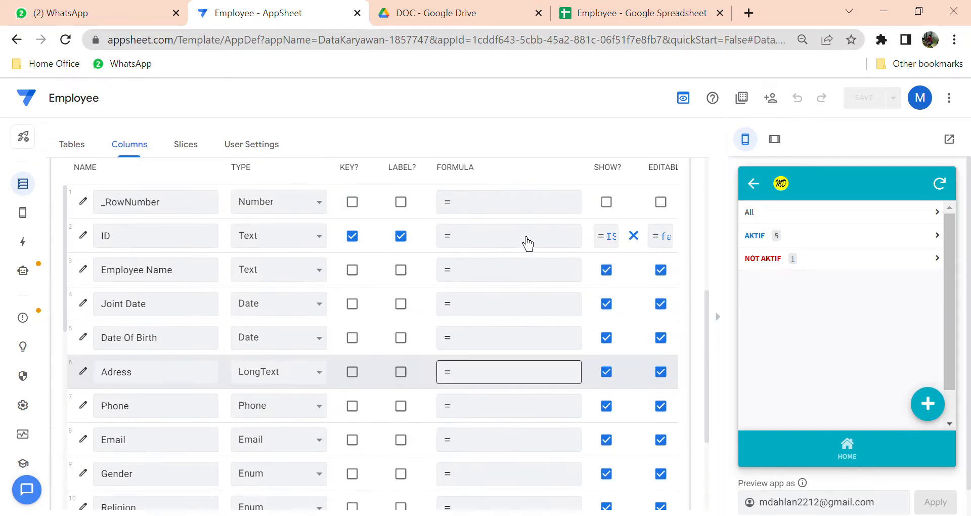
Step: Inspect the name, app formula, type, category and content of the OTHER DATA virtual column and close its settings
scroll(495, 243, down, 7)
scroll(451, 295, down, 3)
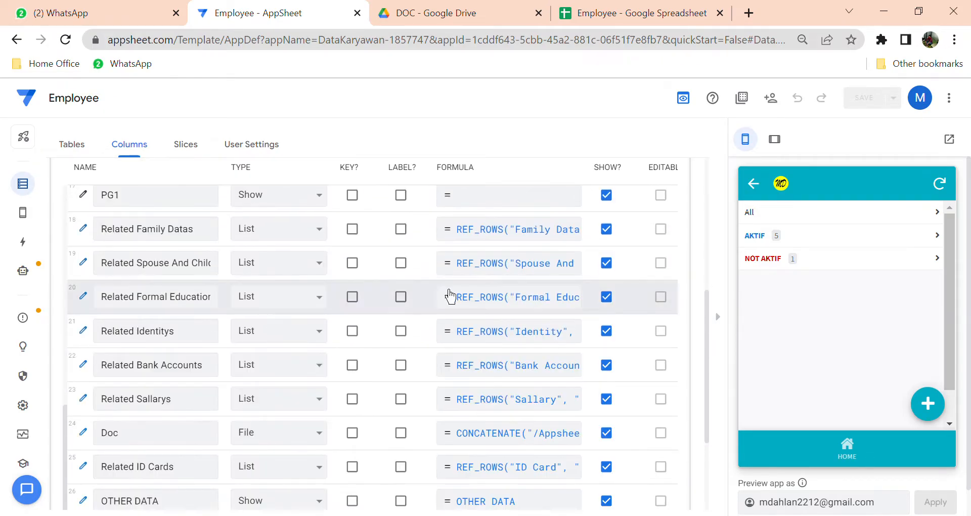
scroll(464, 301, down, 3)
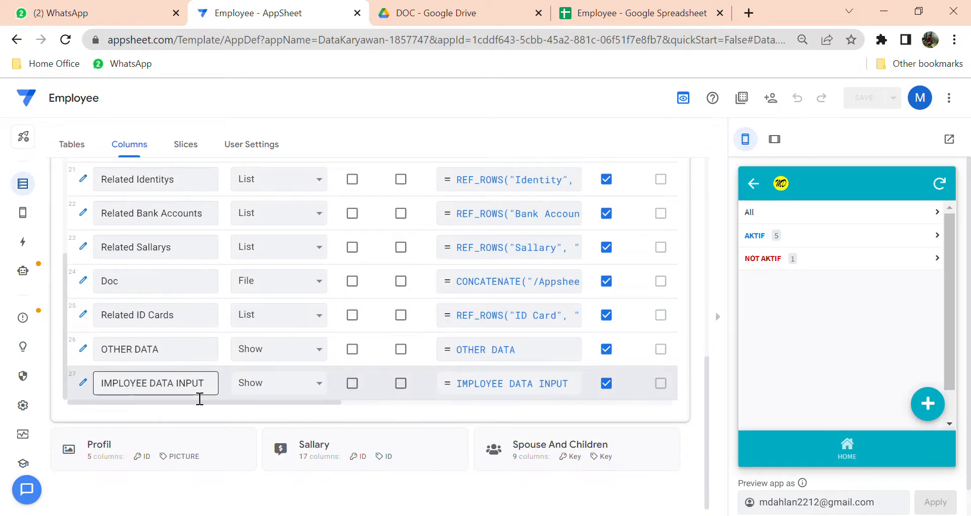
click(84, 349)
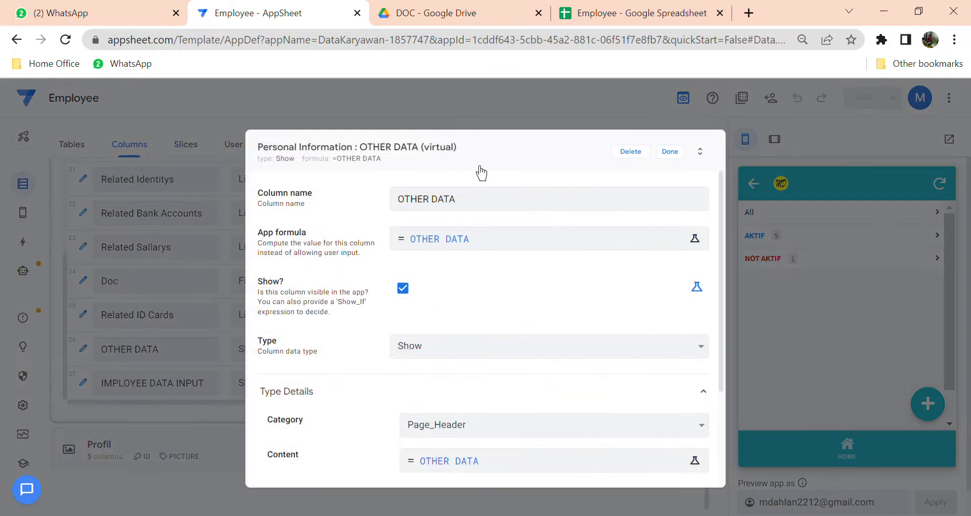
click(470, 207)
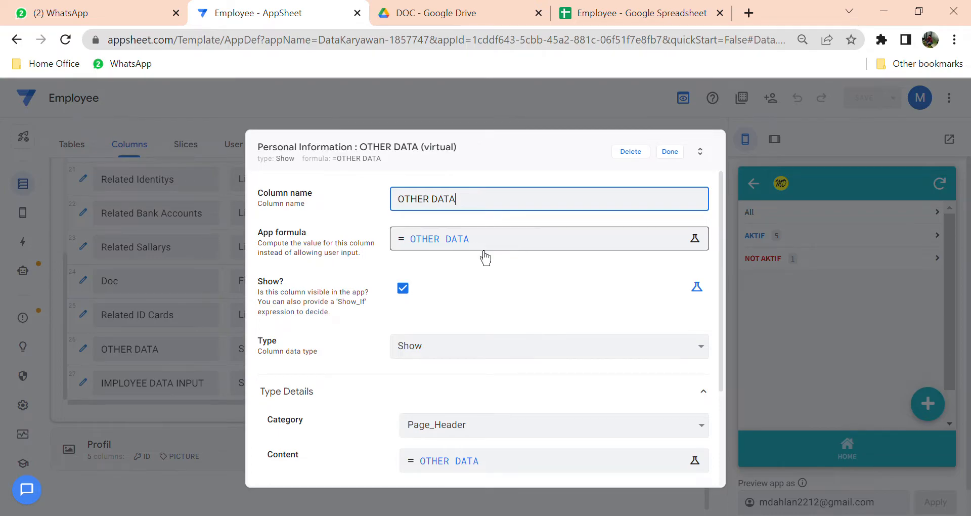
scroll(483, 259, down, 2)
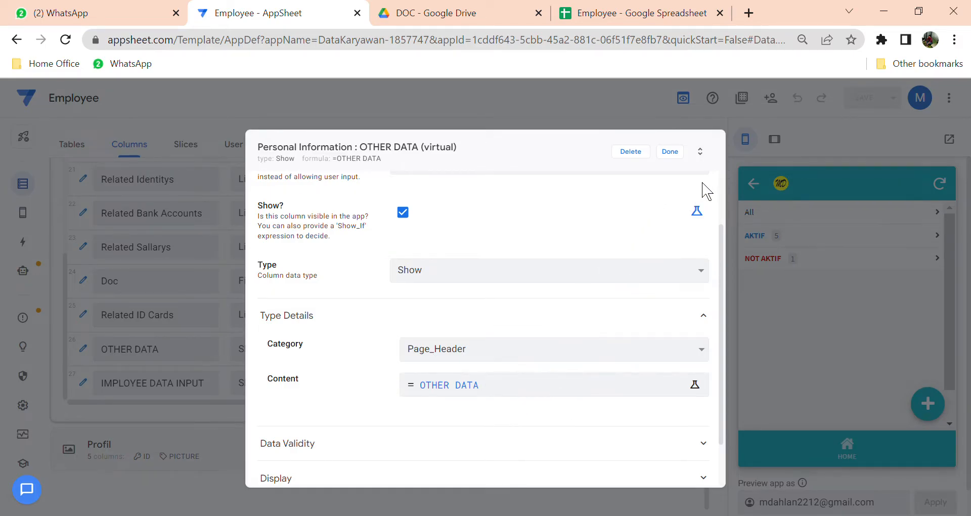
click(676, 154)
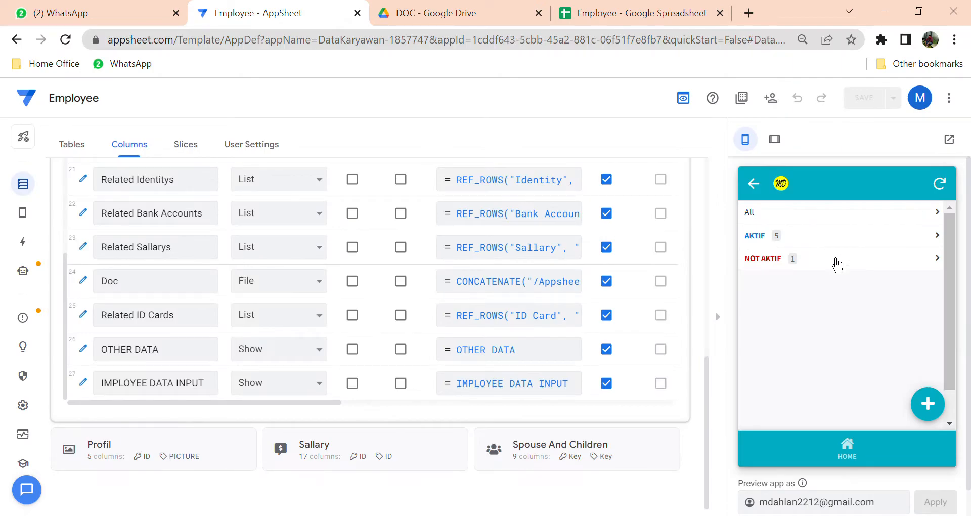
Step: Open a new employee entry form in the app preview and inspect the settings of the IMPLOYEE DATA INPUT virtual column
click(937, 413)
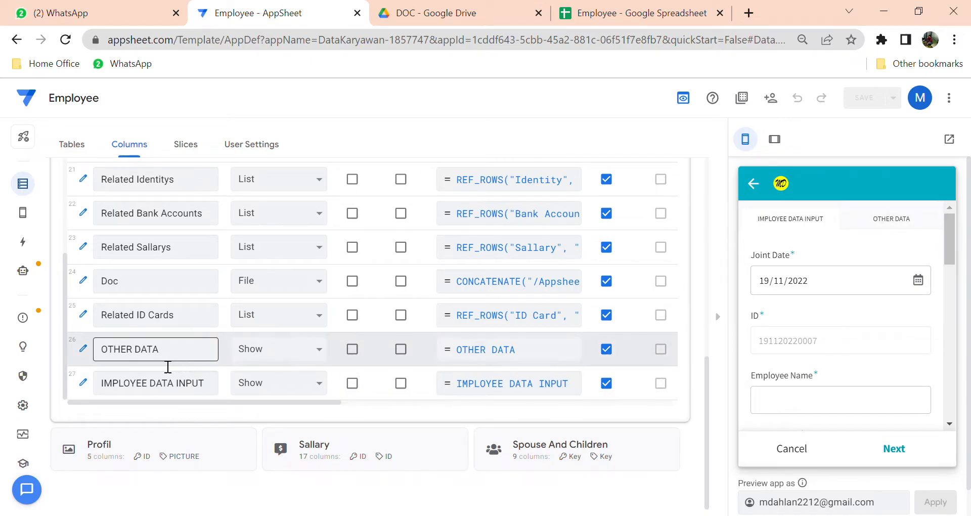
click(94, 393)
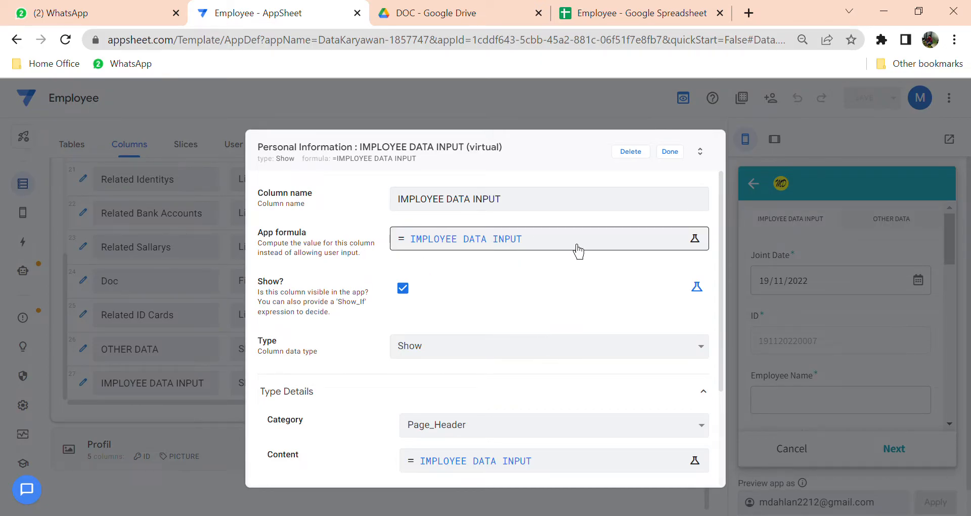
scroll(453, 288, down, 2)
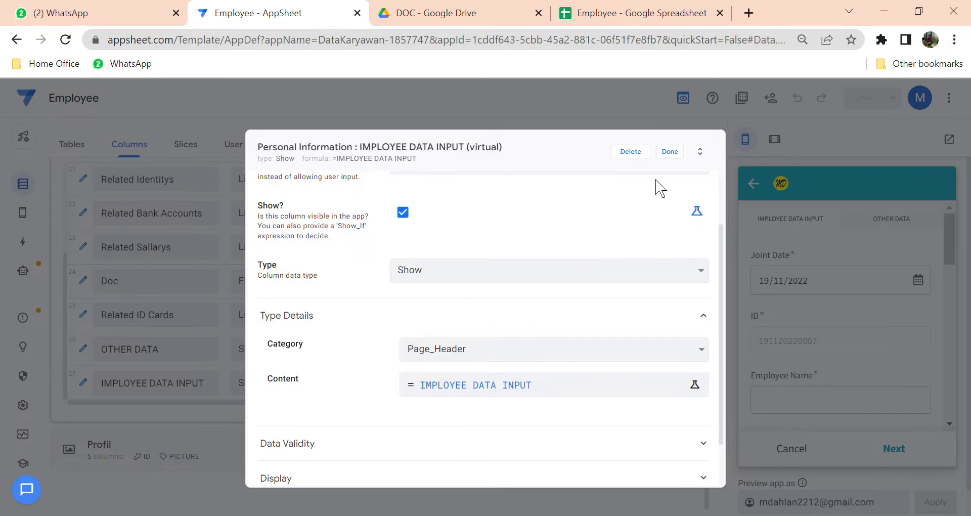
click(669, 151)
Step: Look back over the Personal Information columns to the first row and collapse the table
scroll(175, 316, up, 1)
scroll(127, 278, up, 2)
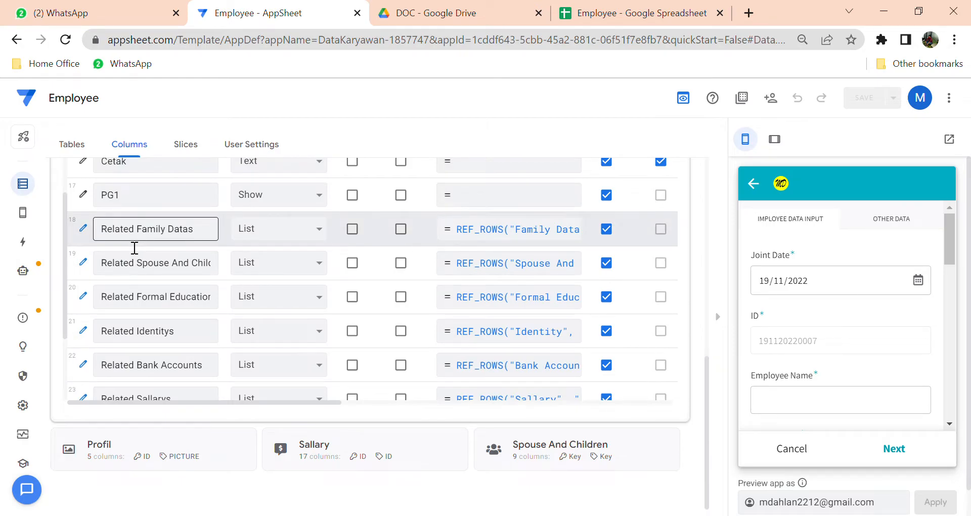
scroll(325, 310, up, 6)
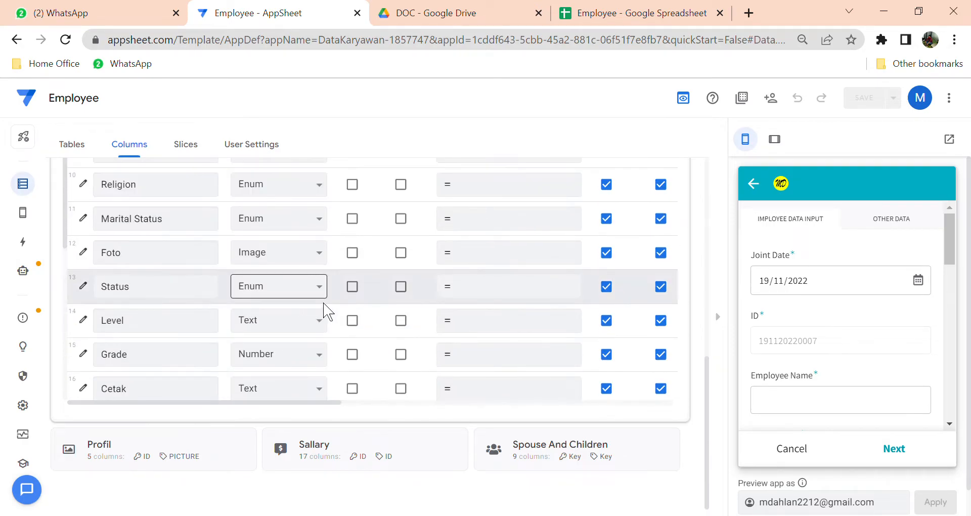
scroll(325, 310, up, 6)
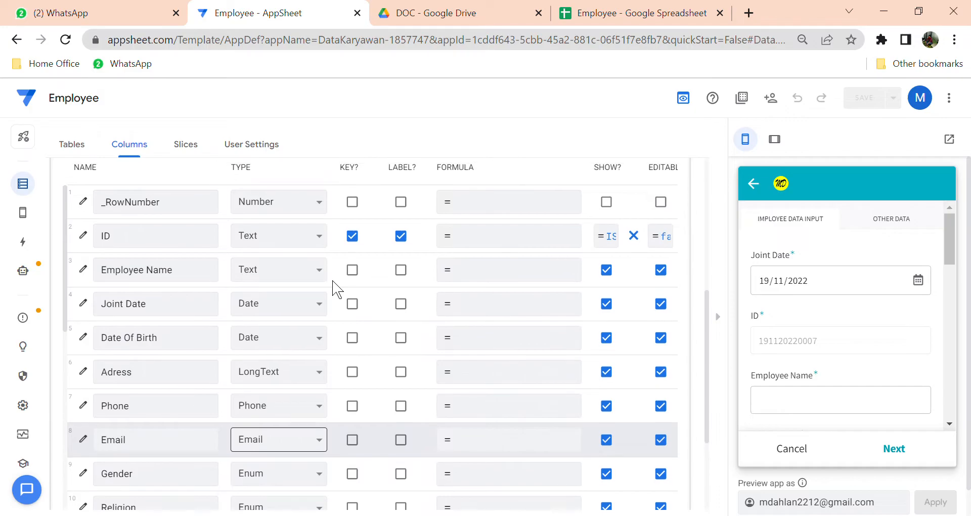
click(375, 203)
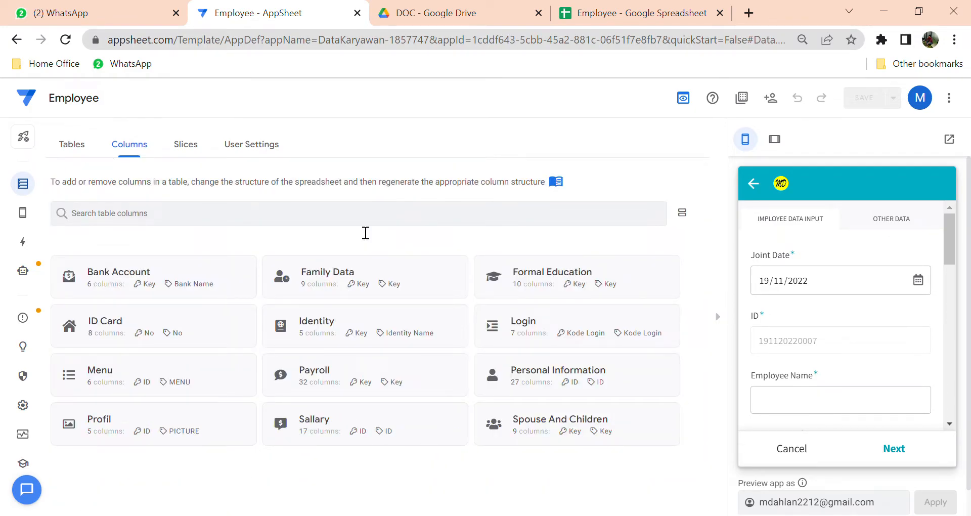
Step: Switch to the Employee spreadsheet in Google Sheets, check the Sallary sheet, and return to AppSheet
click(652, 14)
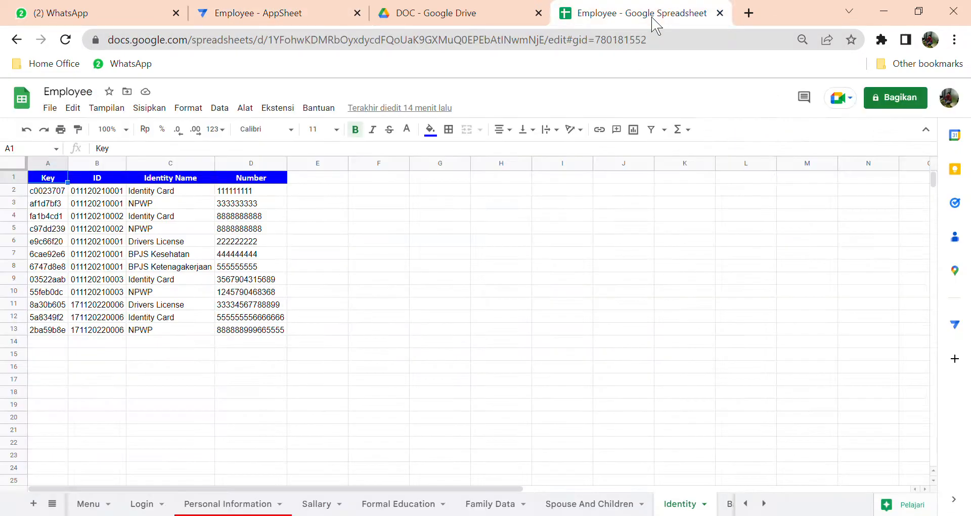
click(312, 512)
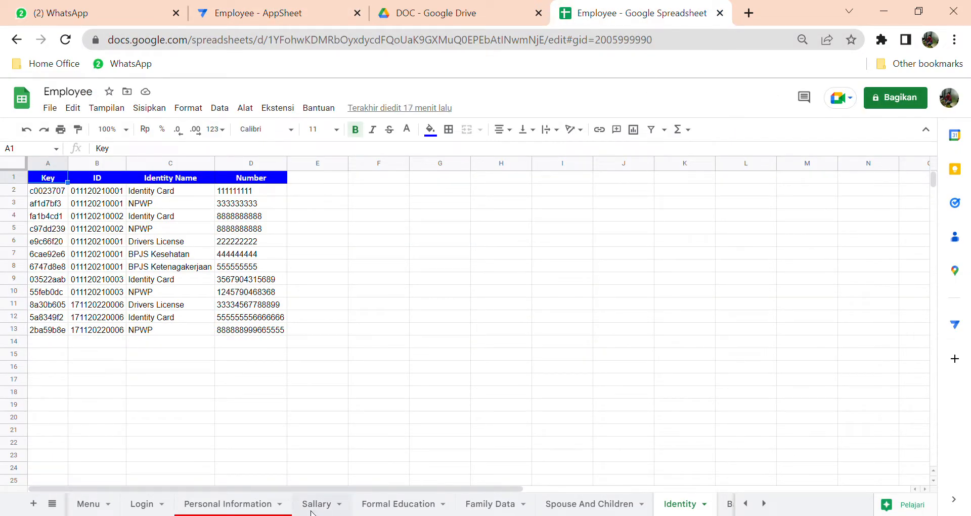
click(303, 15)
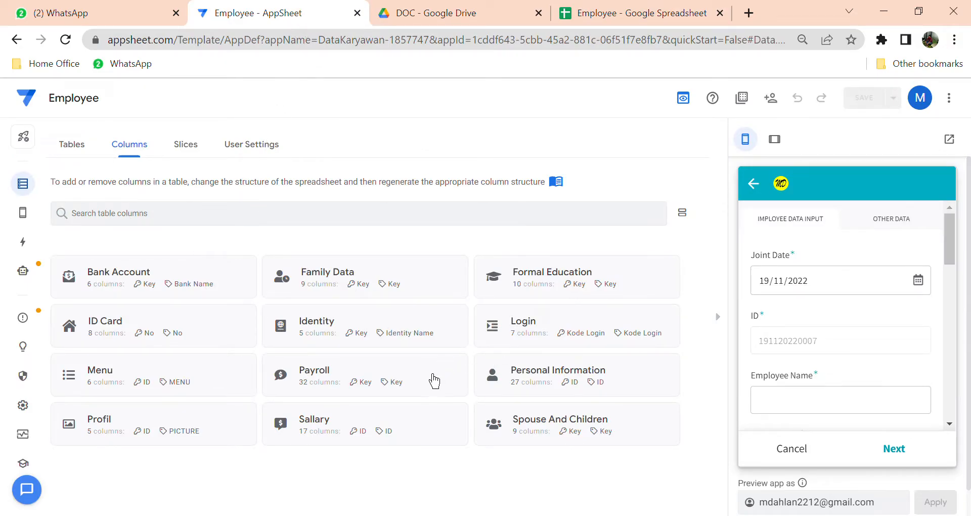
Step: View the Sallary table's columns, collapse them, and expand the Personal Information columns again
click(412, 433)
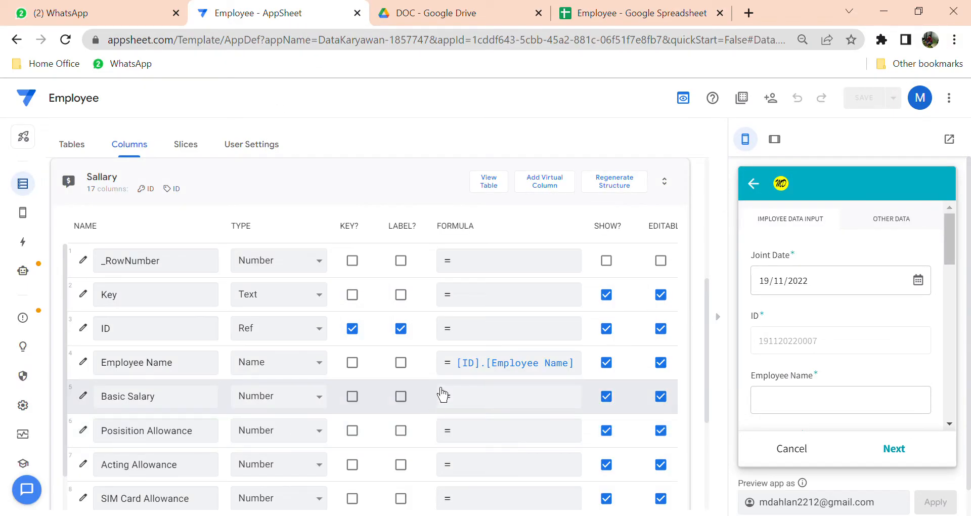
click(380, 185)
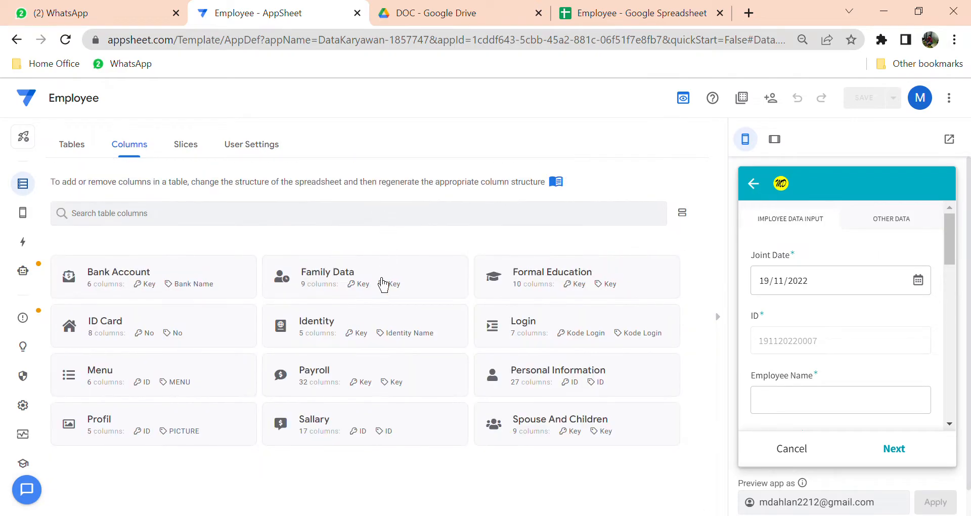
click(582, 383)
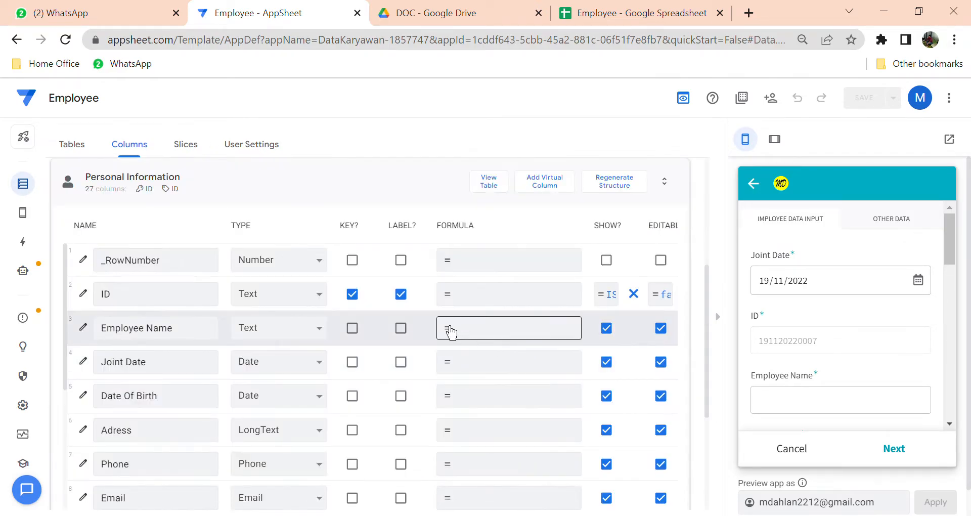
Step: Look over the Initial Value settings of the Personal Information columns, inspect the ID column's Initial Value formula, and close it without changes
scroll(434, 315, right, 8)
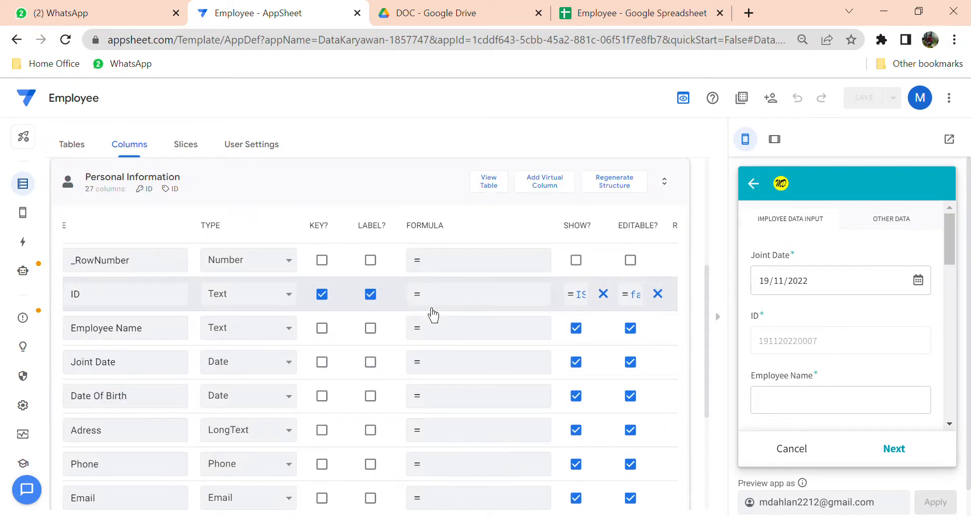
scroll(434, 315, down, 5)
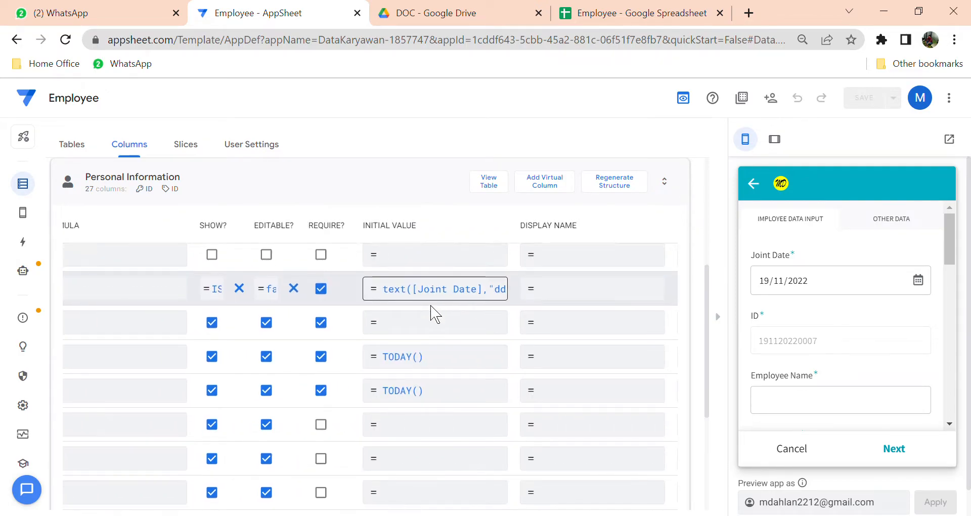
scroll(434, 315, down, 5)
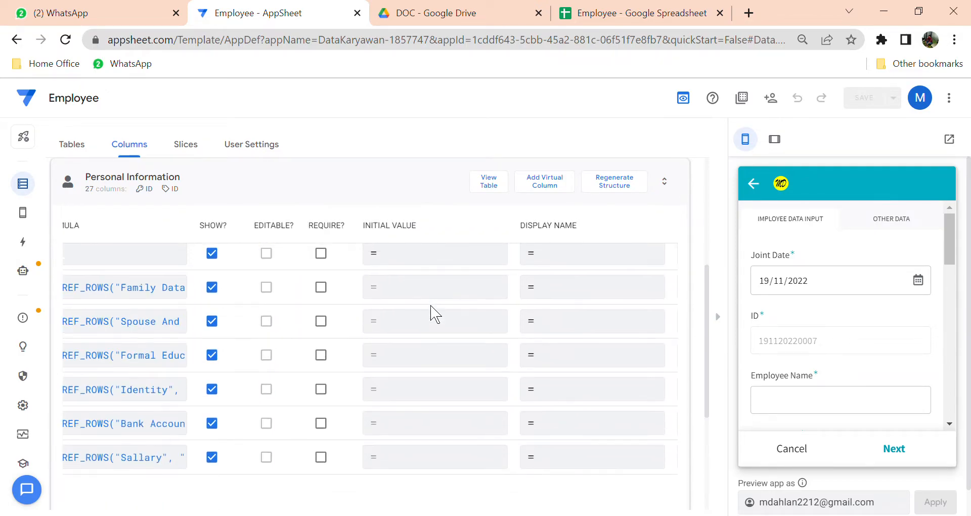
scroll(433, 315, up, 5)
scroll(434, 314, up, 3)
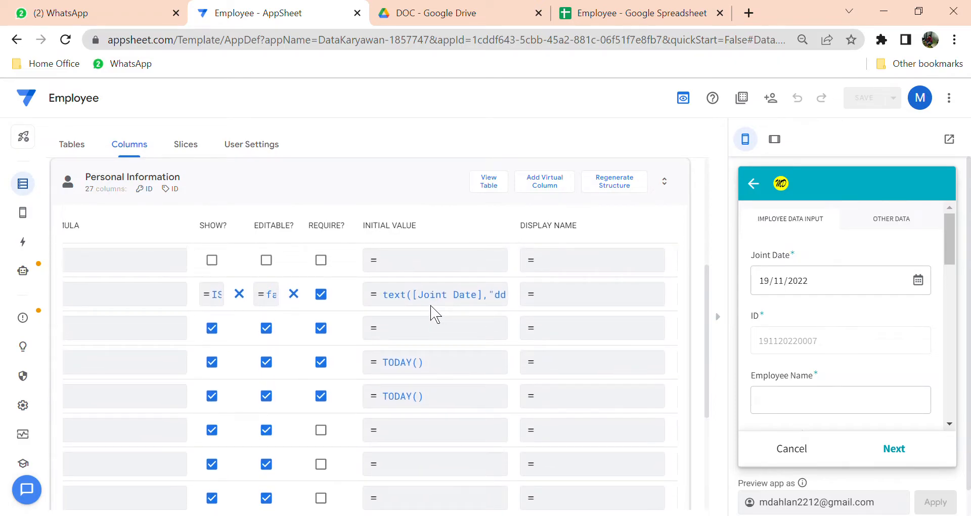
scroll(434, 314, left, 8)
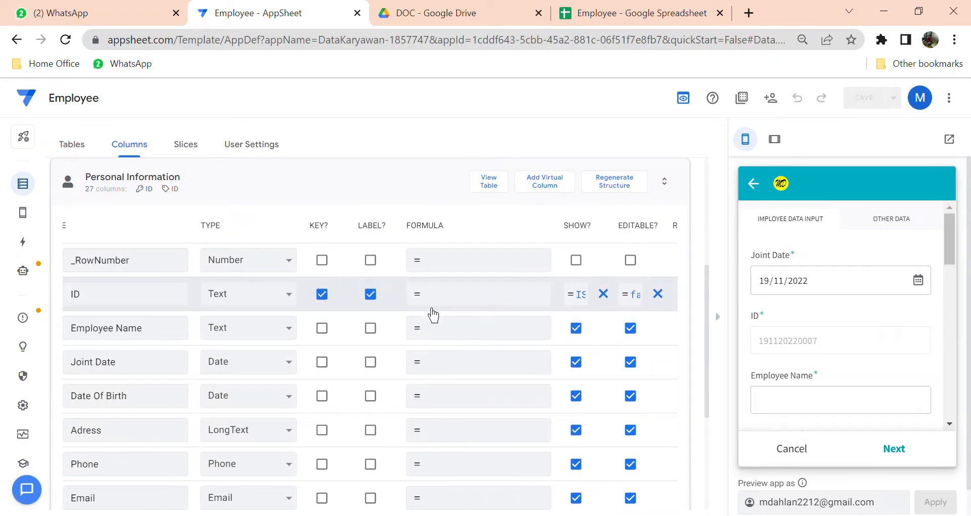
scroll(434, 314, right, 5)
scroll(433, 315, right, 5)
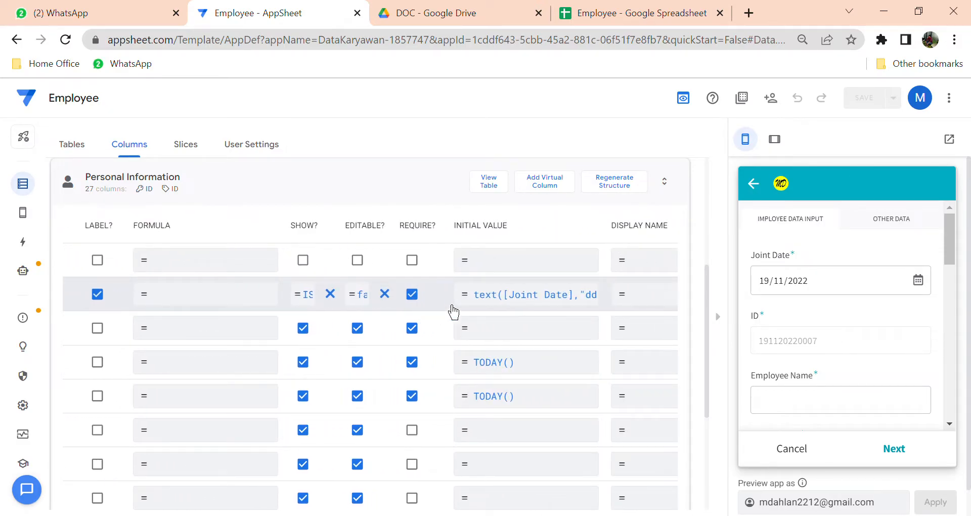
click(498, 303)
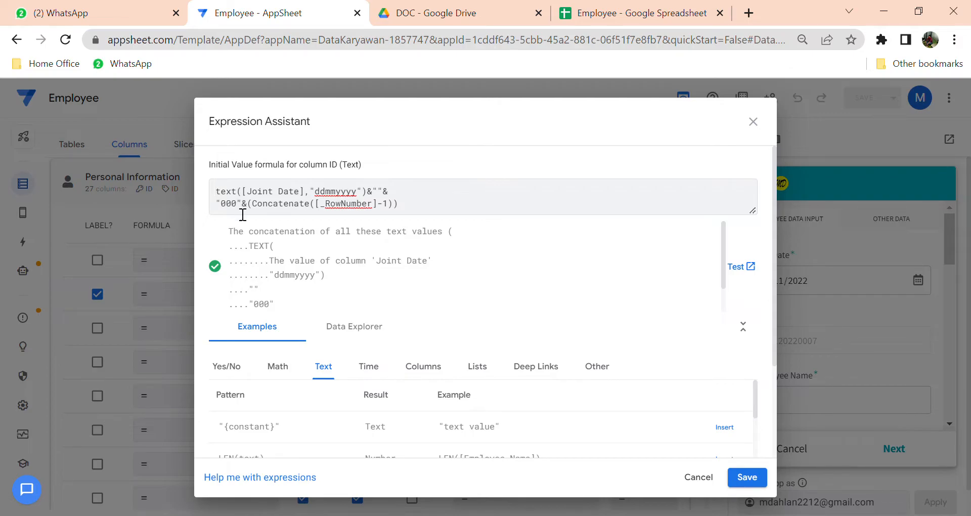
click(699, 479)
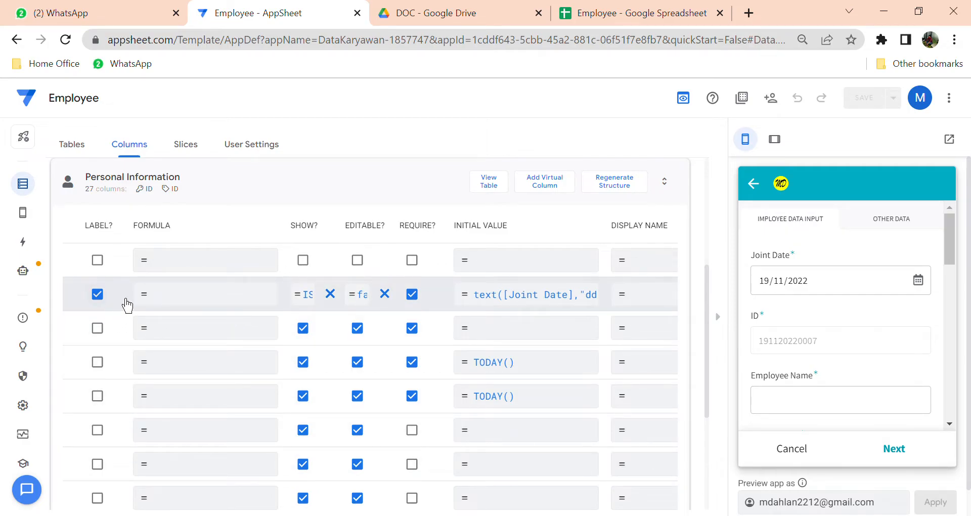
Step: Open the Personal Information ID column's settings, inspect its Show condition and Update Behavior options, and close them
scroll(128, 305, left, 6)
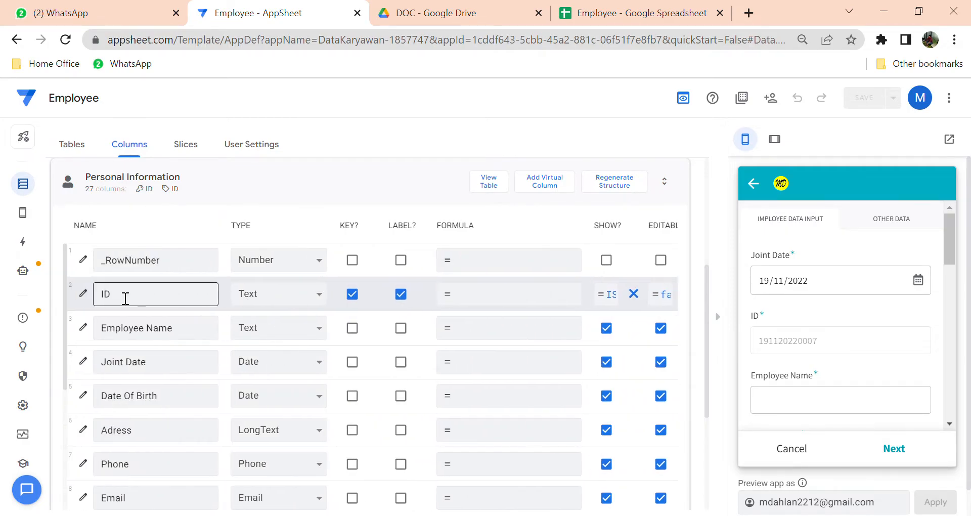
click(91, 304)
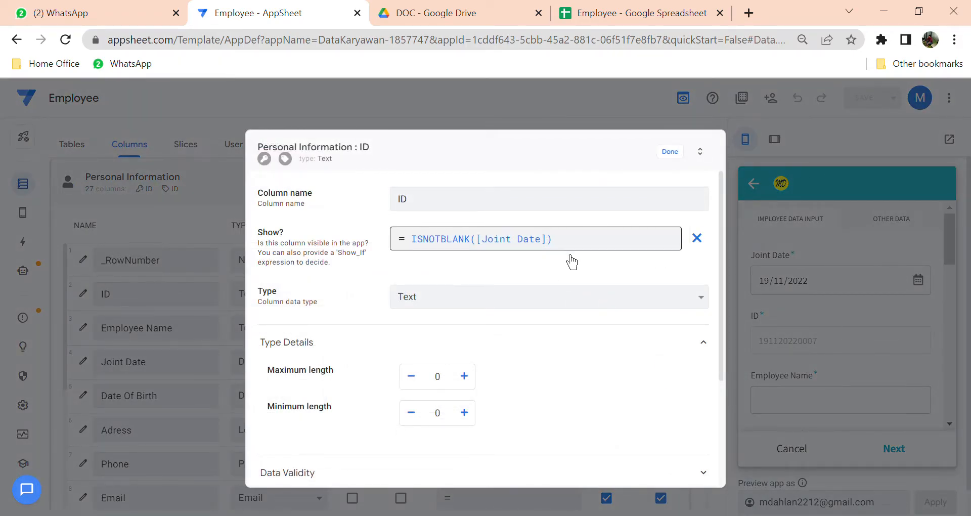
scroll(572, 262, down, 3)
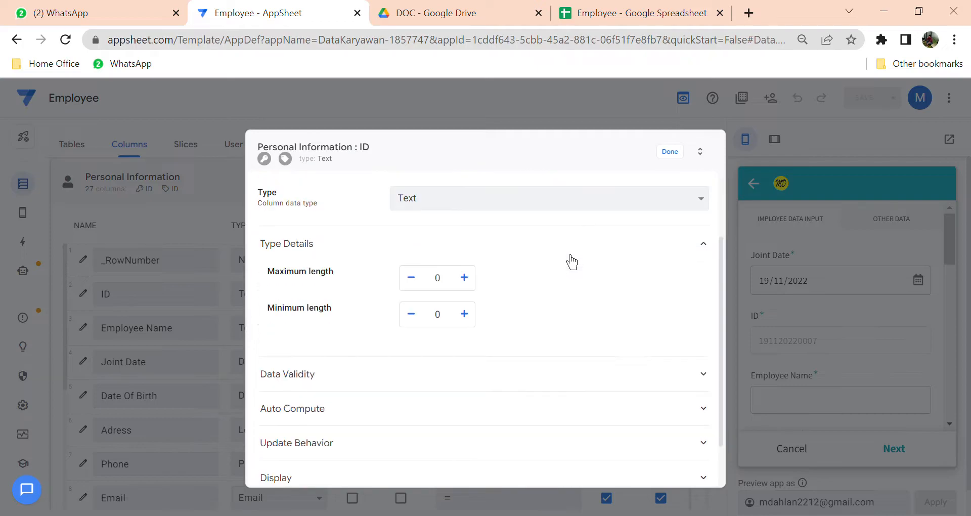
click(398, 397)
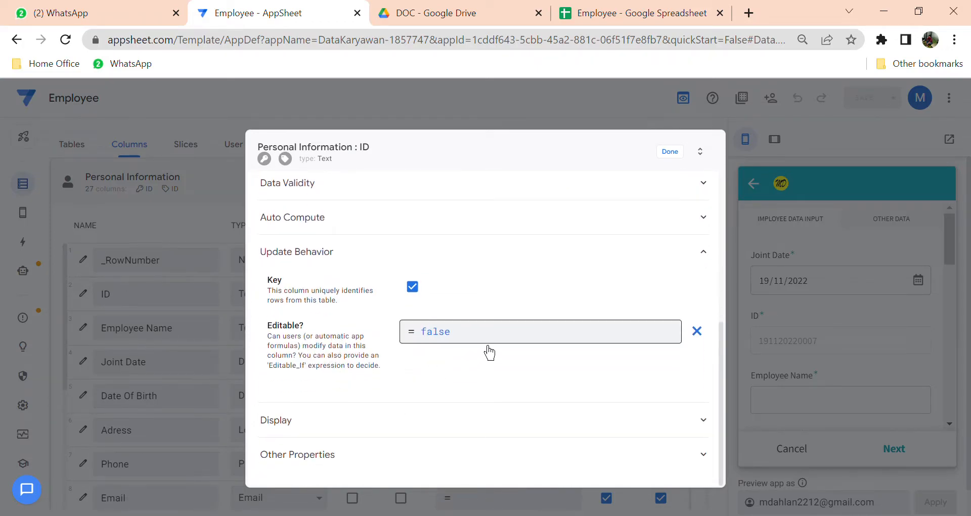
click(678, 155)
Step: Switch from the Personal Information columns to the Sallary columns and inspect the ID column's reference settings
click(286, 197)
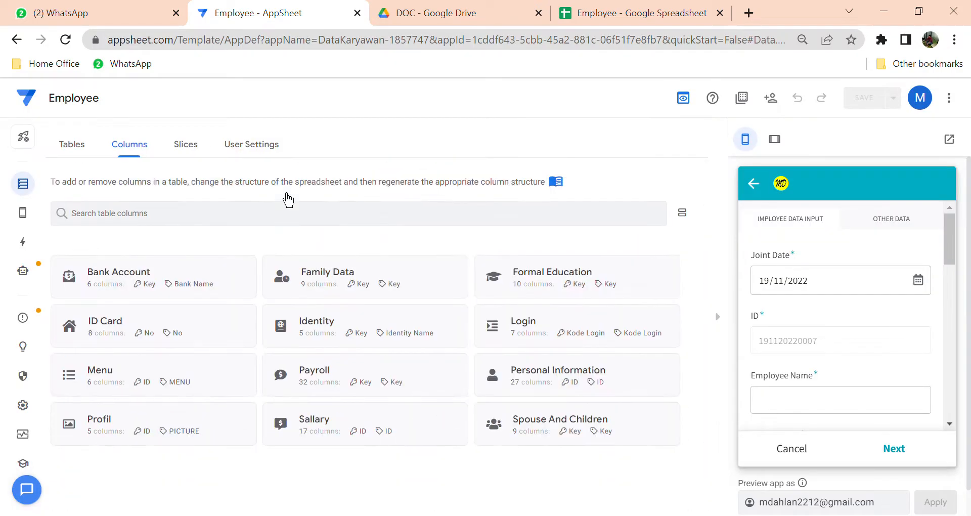
click(390, 432)
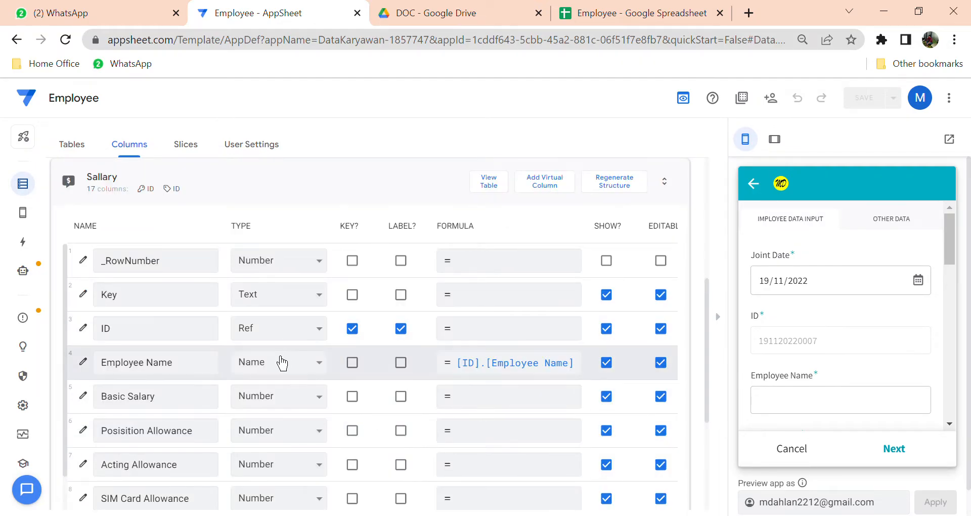
scroll(242, 330, down, 2)
scroll(238, 321, up, 2)
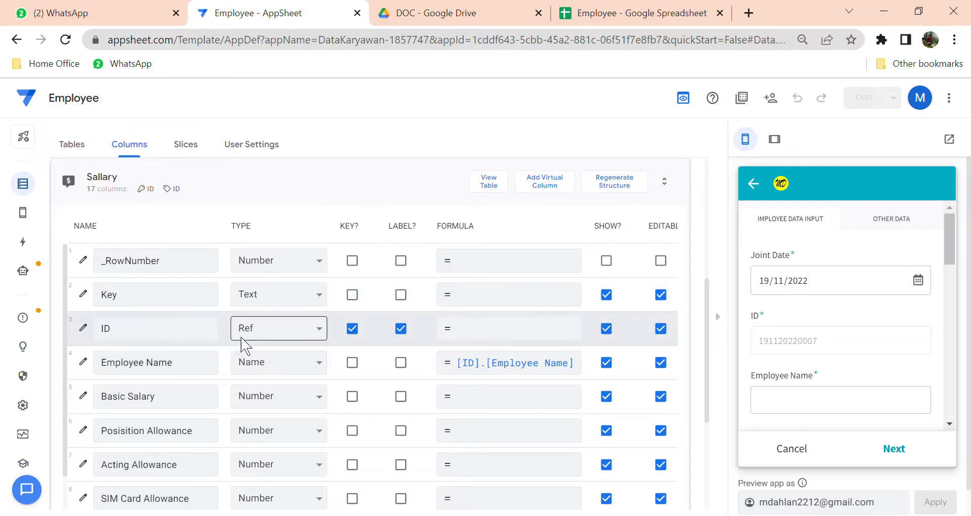
click(83, 328)
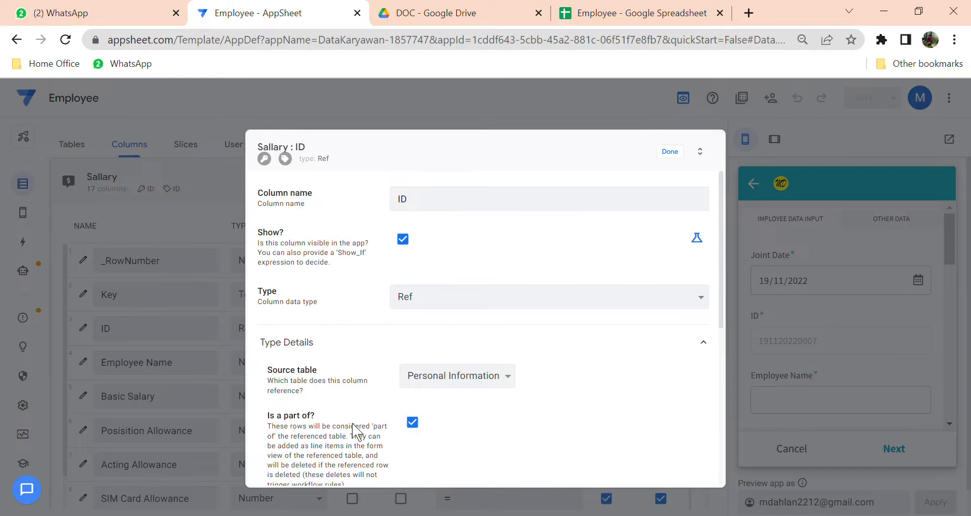
click(678, 160)
Step: Inspect the app formula of the Sallary table's Employee Name column and close it without changes
scroll(422, 277, down, 2)
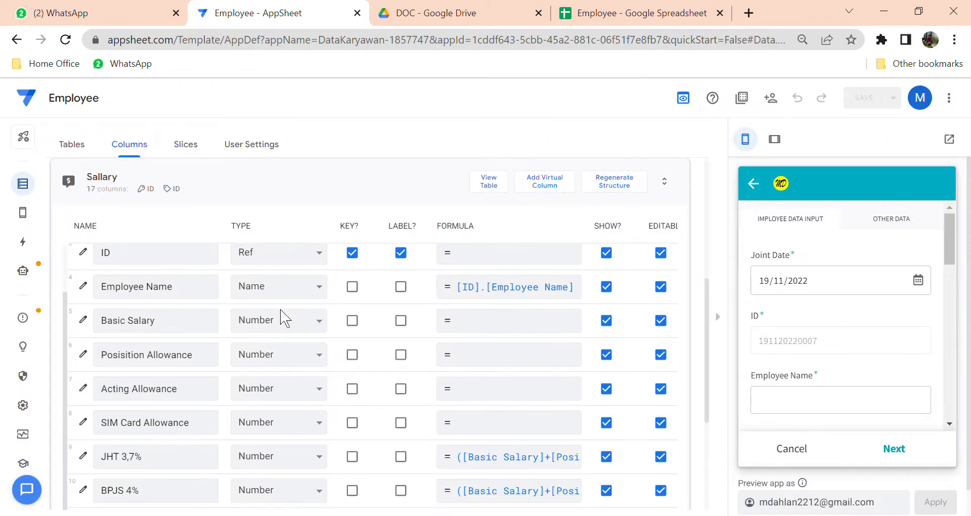
click(498, 298)
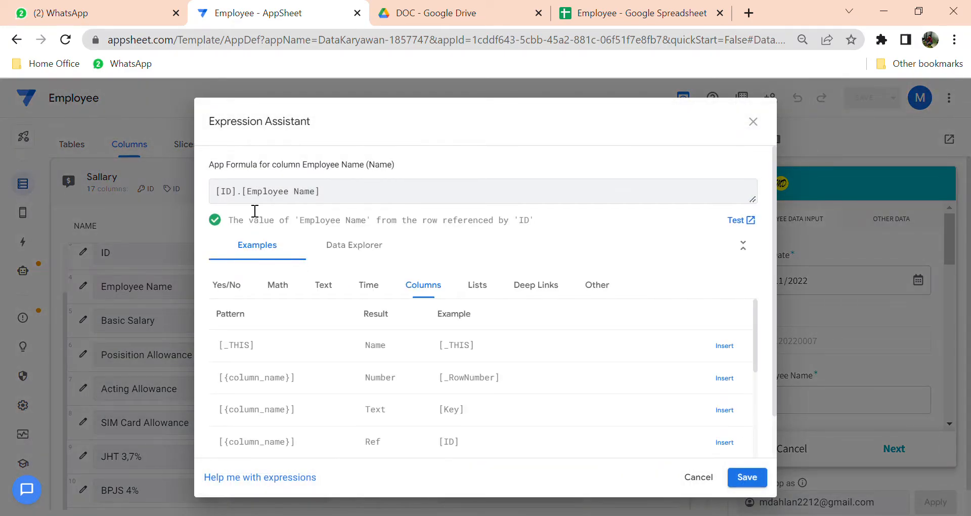
click(701, 478)
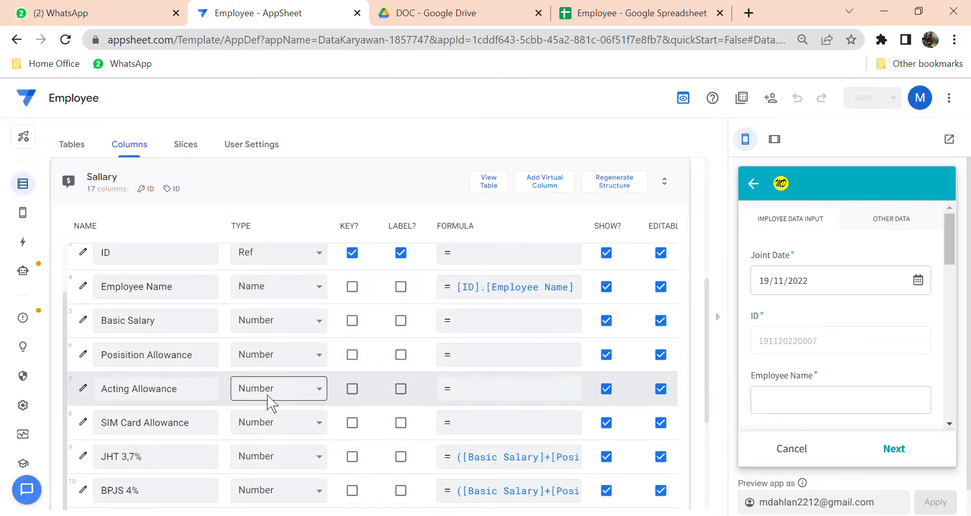
Step: Inspect the app formulas of the JHT 3,7% and BPJS 4% columns, closing each without changes
scroll(263, 399, down, 2)
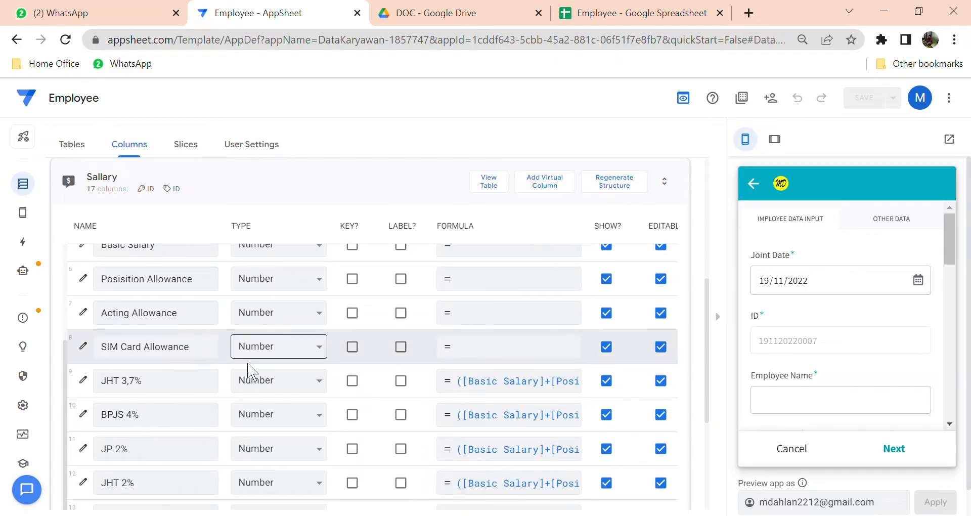
scroll(253, 373, down, 2)
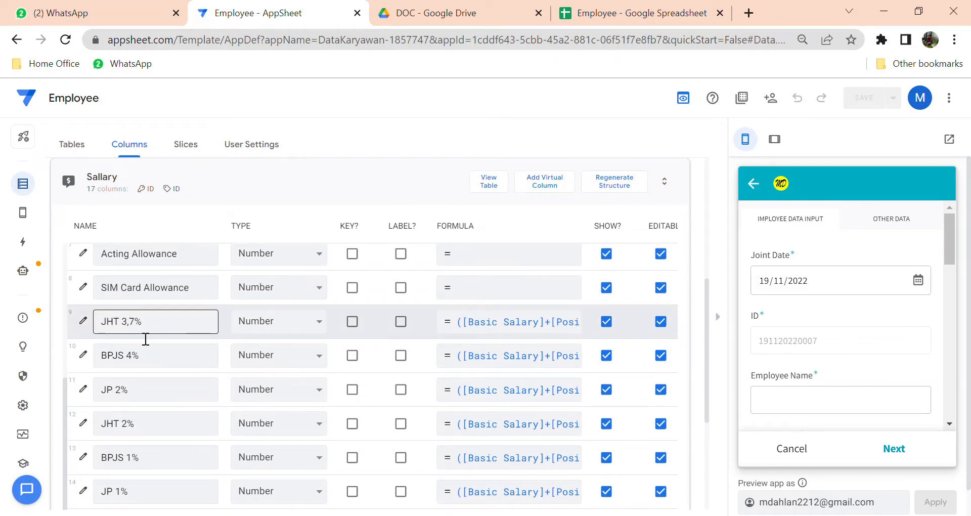
click(480, 329)
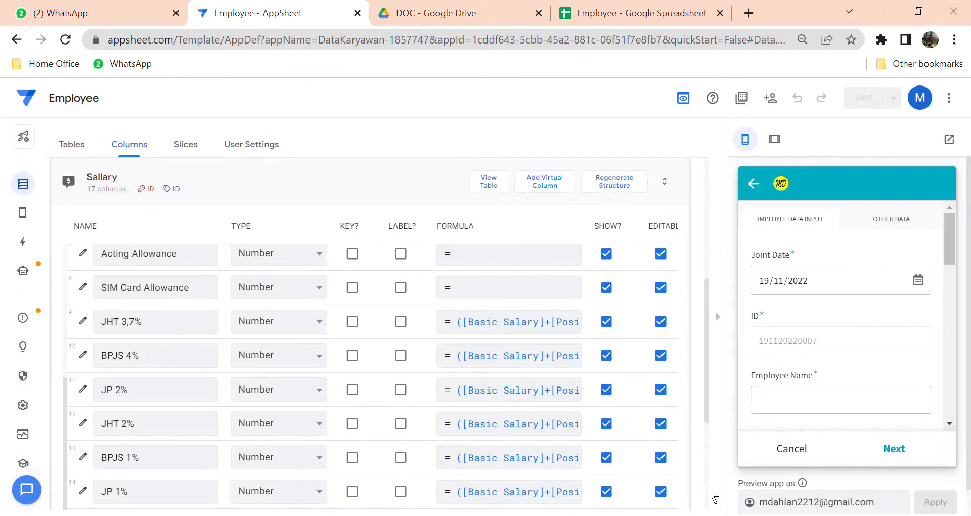
click(698, 483)
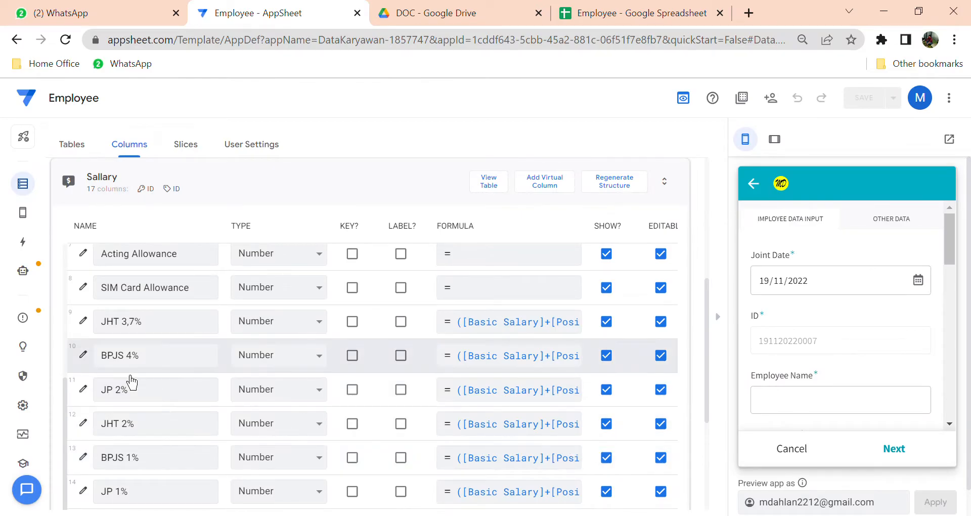
click(549, 359)
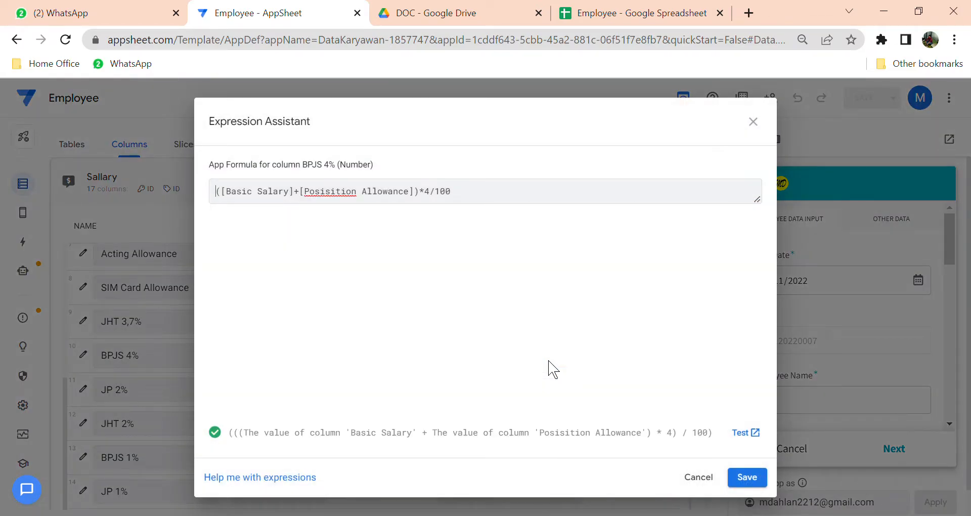
click(698, 483)
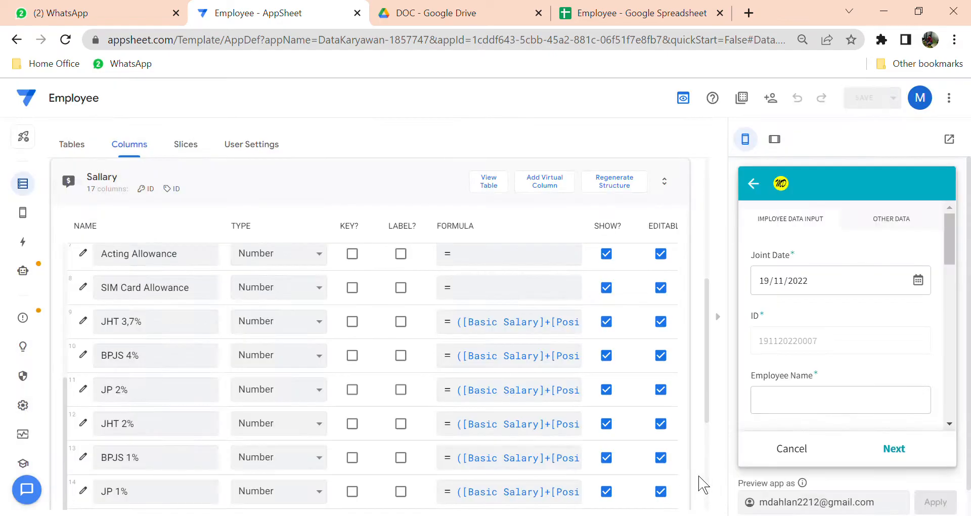
Step: Inspect the app formulas of the JP 2% and JHT 2% columns, closing each without changes
scroll(534, 356, down, 2)
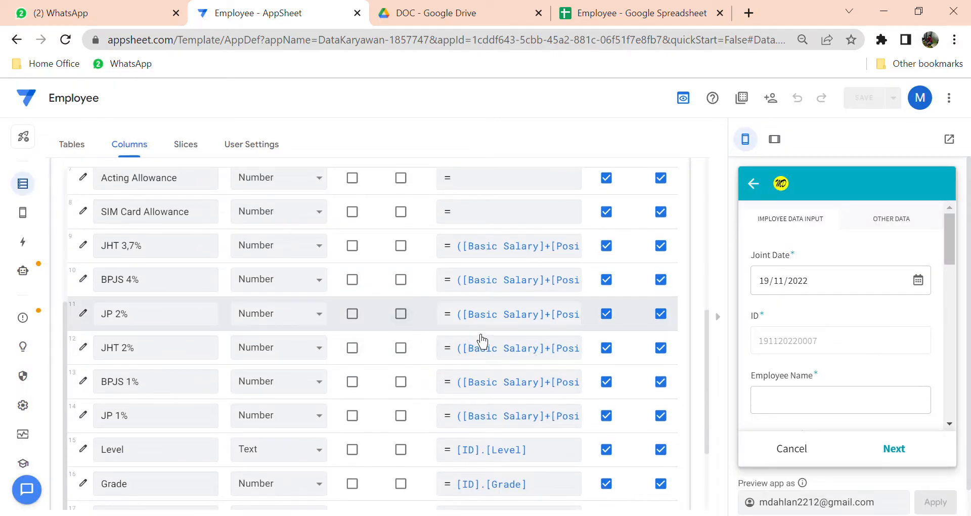
click(489, 315)
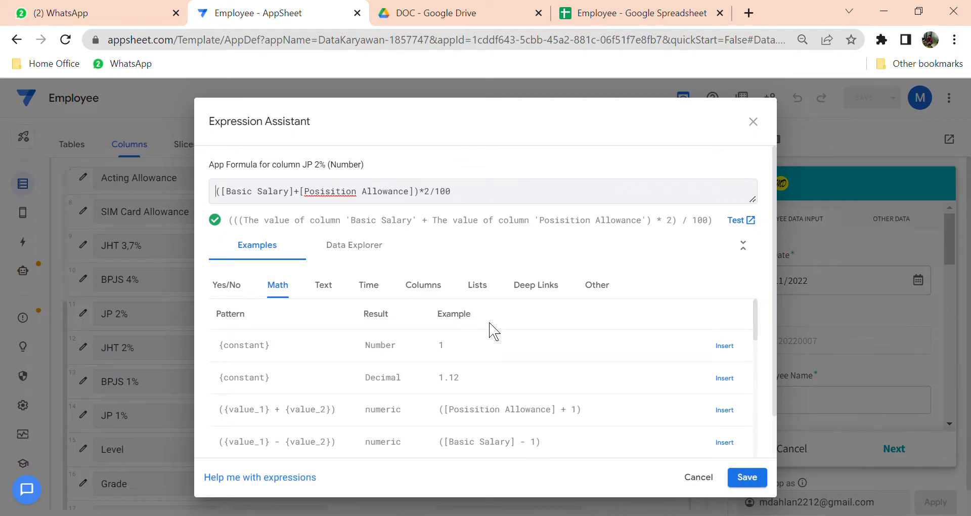
click(691, 483)
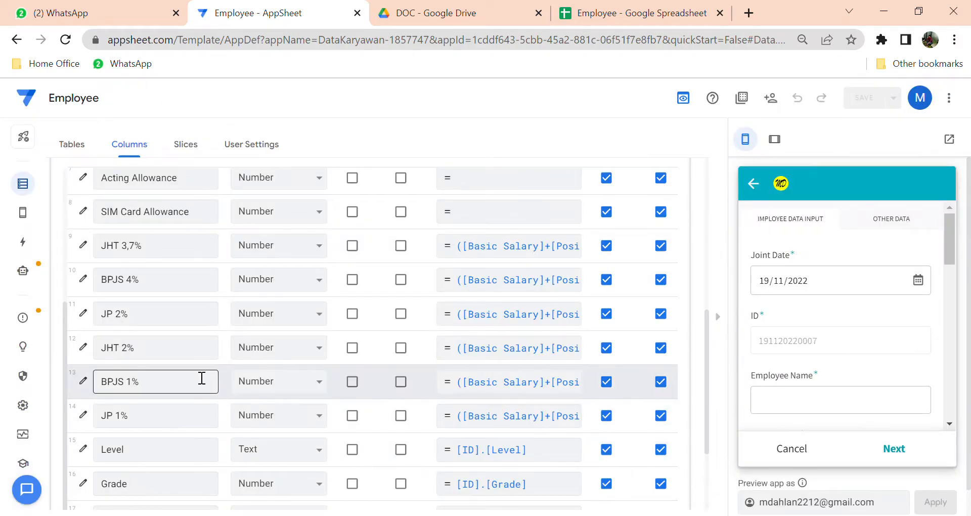
click(532, 354)
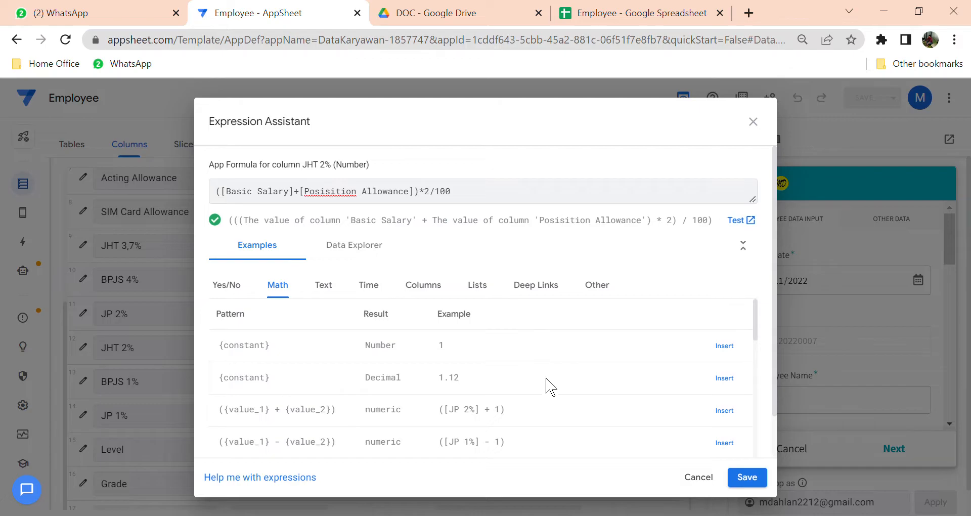
click(699, 478)
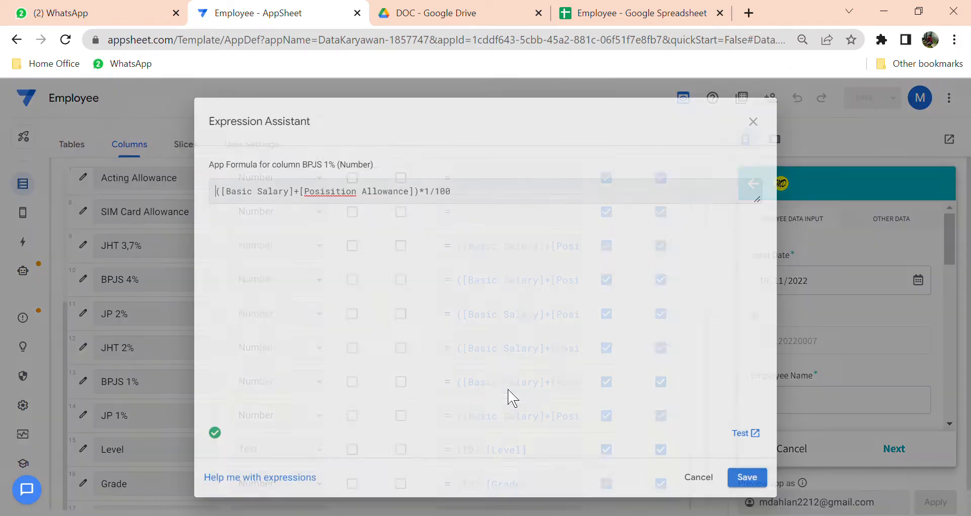
Step: Inspect the app formulas of the BPJS 1% and JP 1% columns, then view the last Sallary columns
click(506, 389)
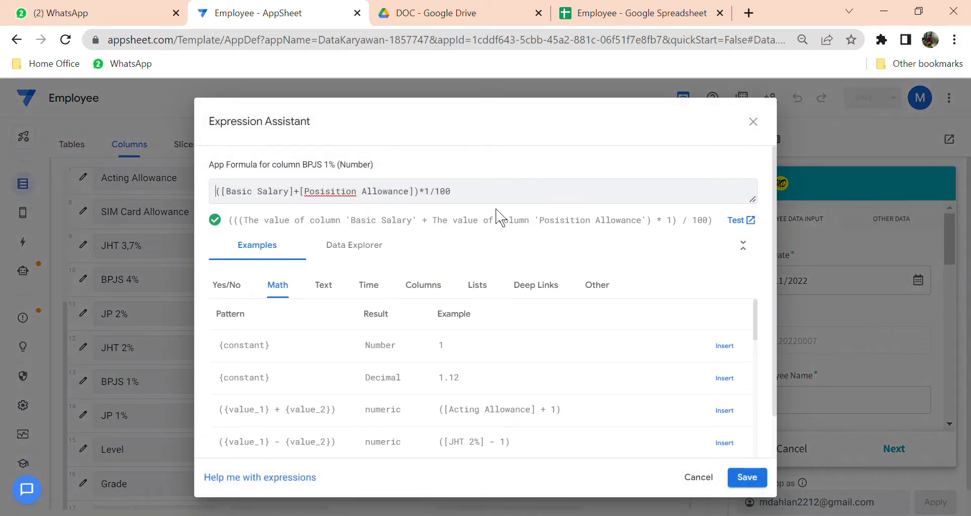
click(700, 478)
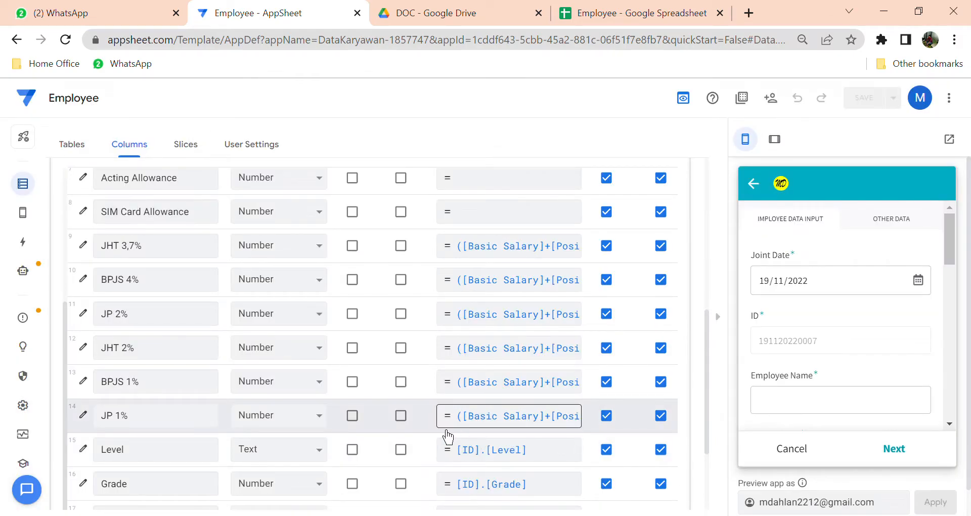
click(514, 425)
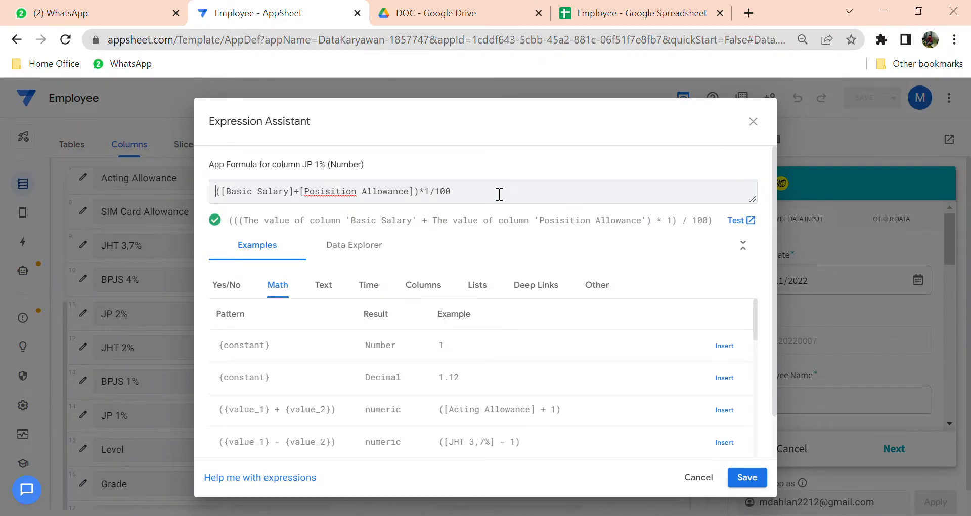
click(710, 481)
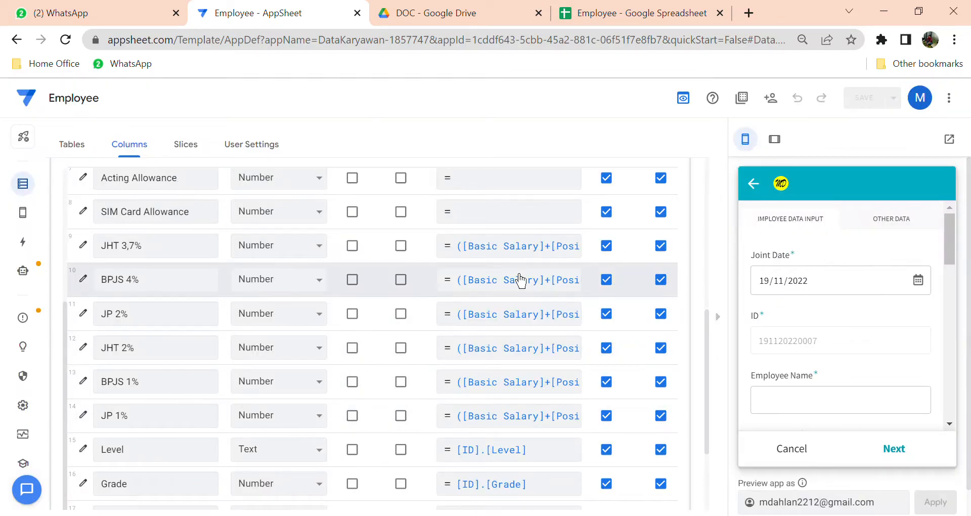
scroll(505, 304, down, 2)
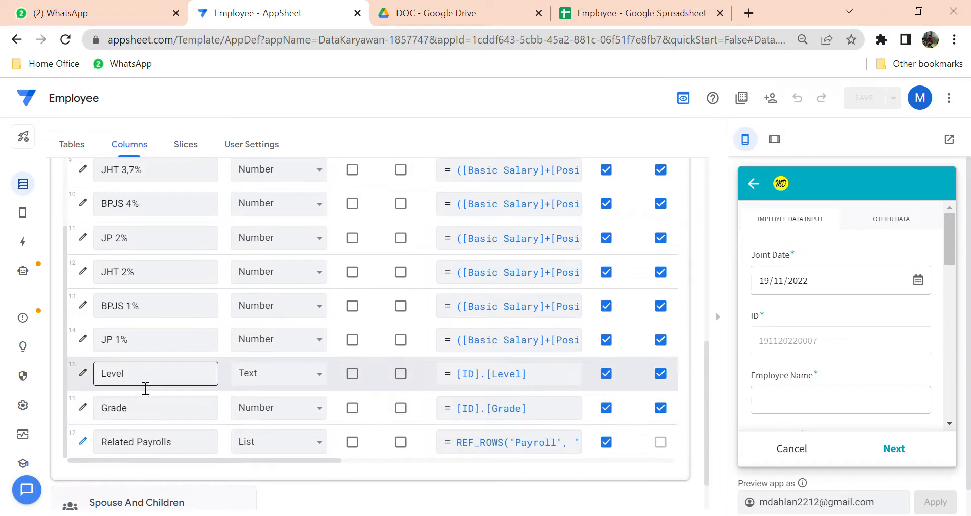
Step: Inspect the app formulas of the Sallary table's Level and Grade columns, closing each without changes
click(492, 380)
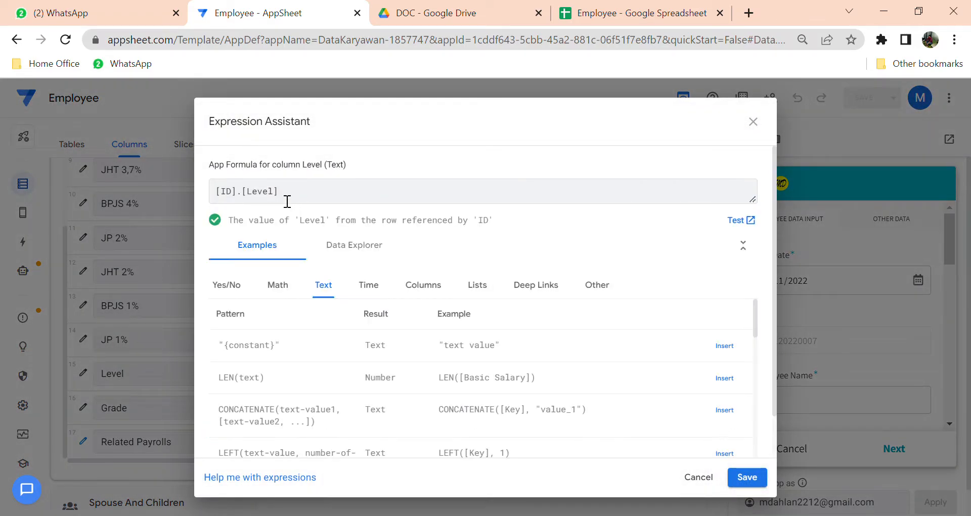
click(712, 484)
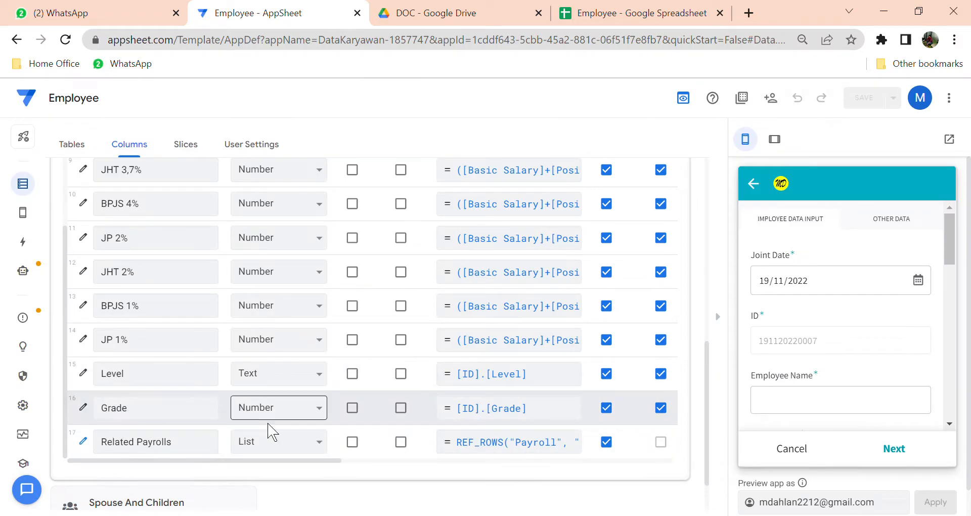
click(462, 414)
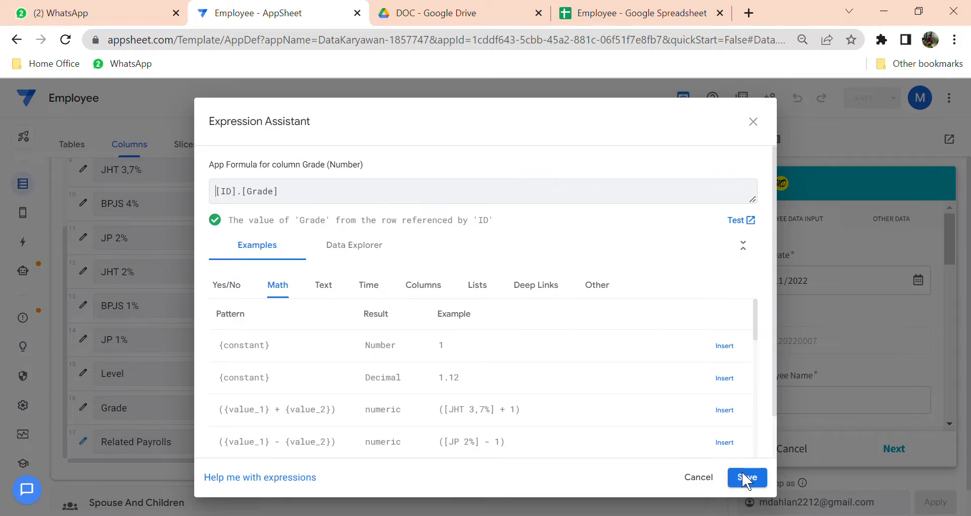
click(713, 487)
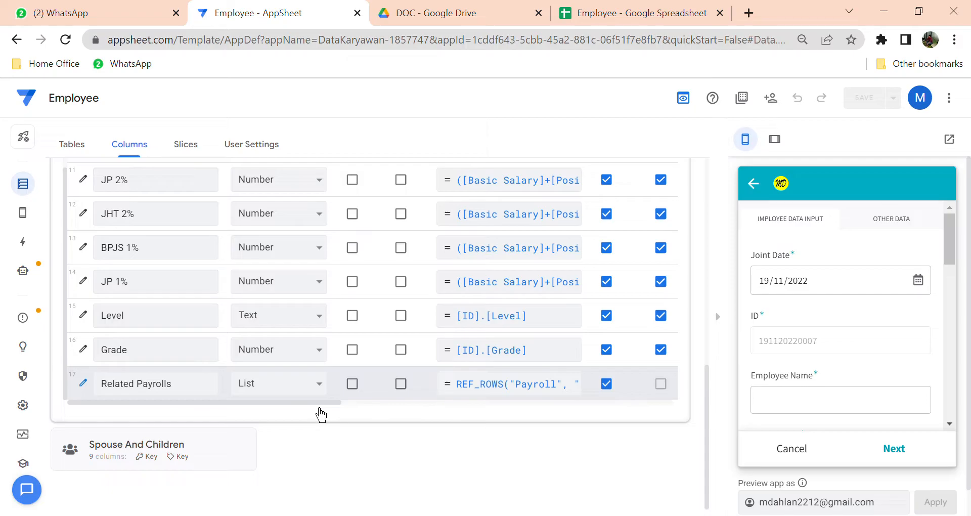
Step: Review the required settings and initial values of all Sallary columns, then collapse the Sallary table
drag(320, 403, 287, 416)
scroll(529, 338, up, 6)
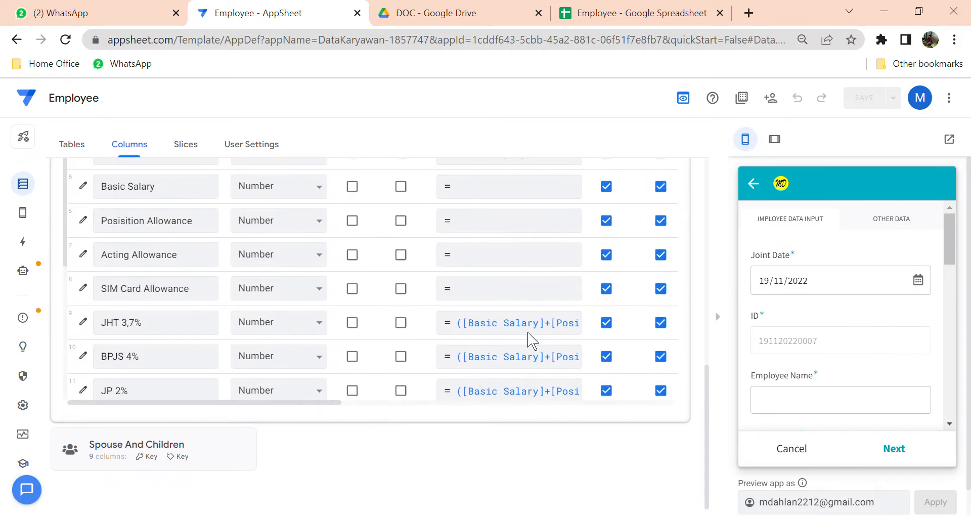
scroll(530, 339, up, 2)
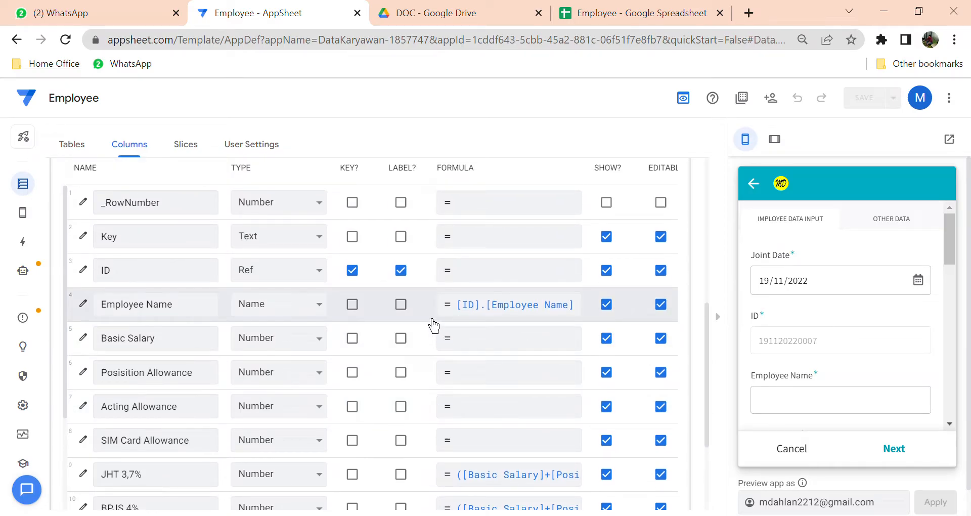
scroll(434, 326, right, 8)
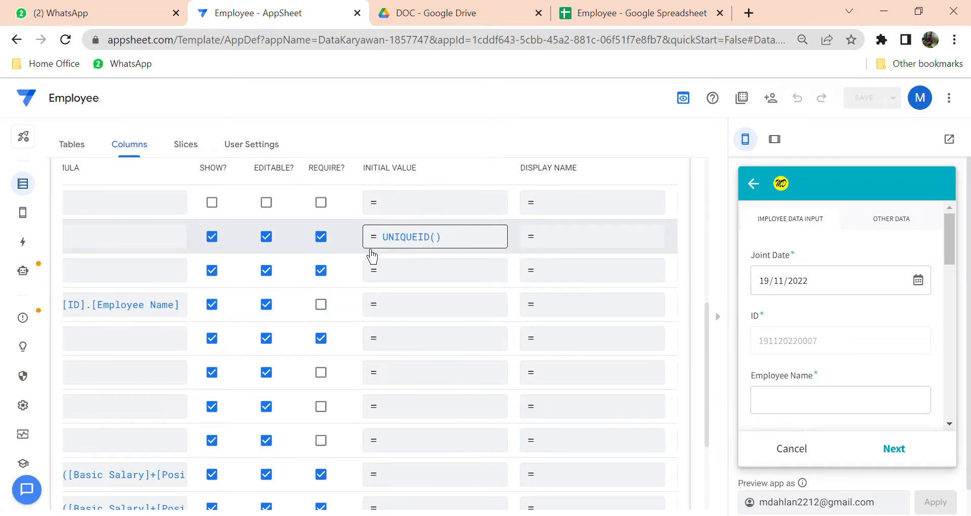
scroll(334, 342, down, 4)
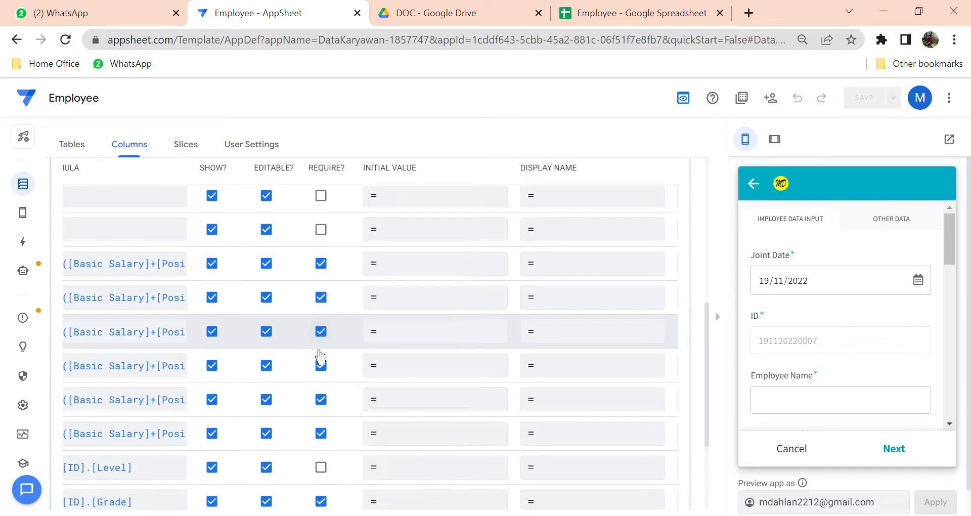
scroll(323, 354, down, 3)
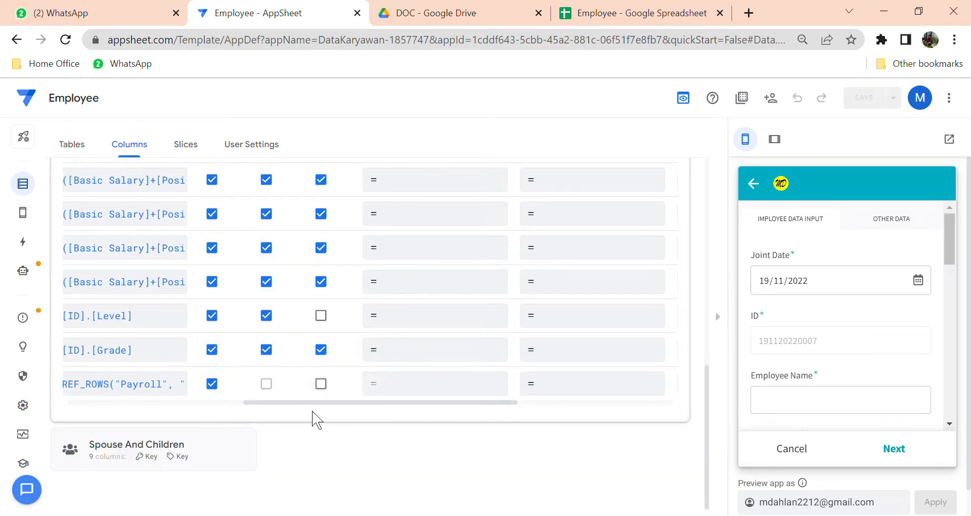
drag(315, 411, 126, 402)
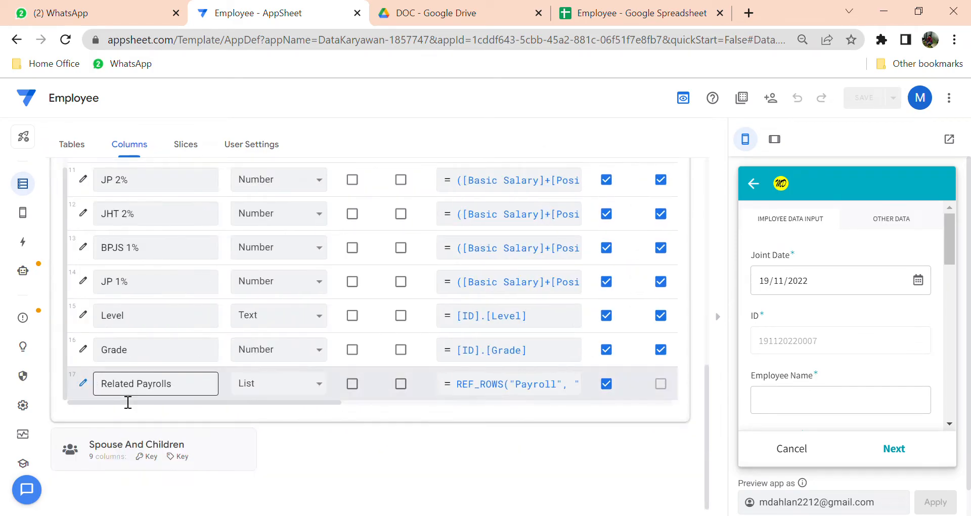
scroll(296, 309, up, 10)
scroll(298, 304, up, 1)
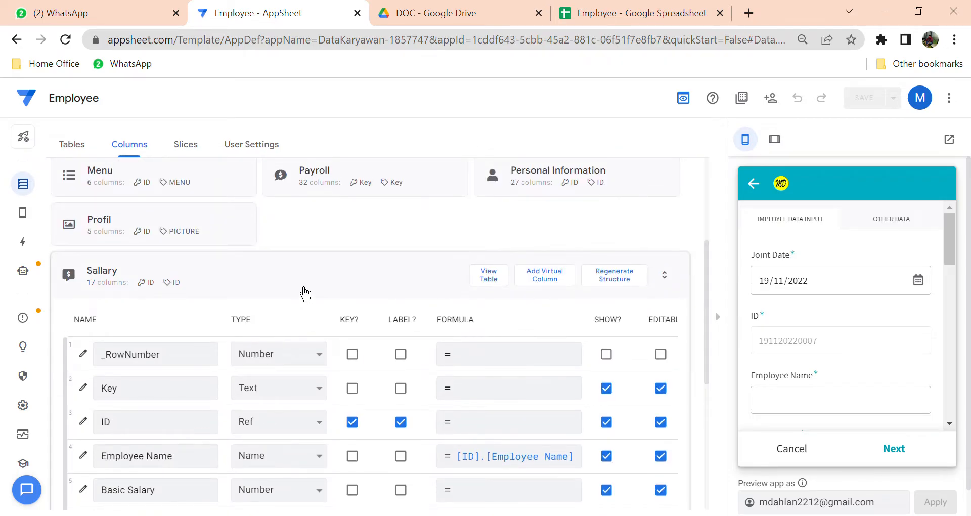
click(305, 293)
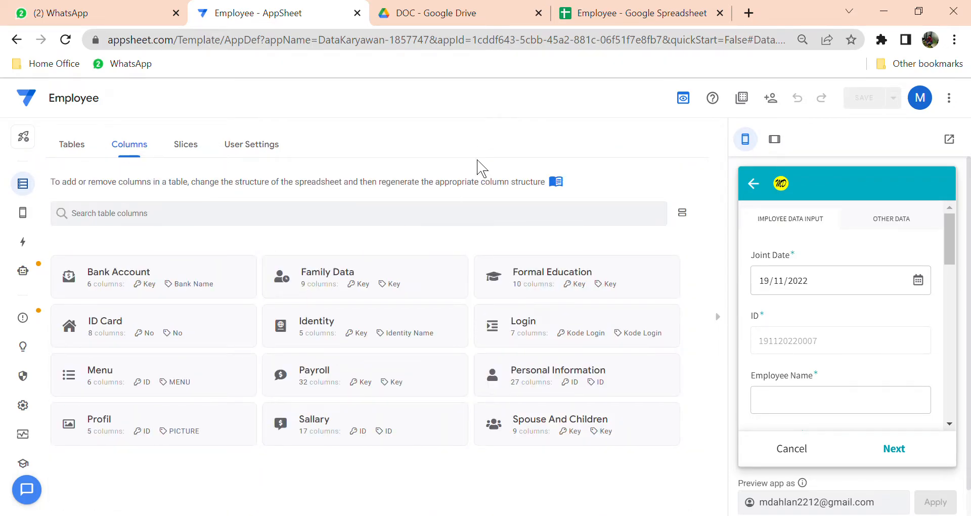
Step: Switch to the Employee Google spreadsheet, view its Formal Education sheet and return to the AppSheet editor
click(607, 20)
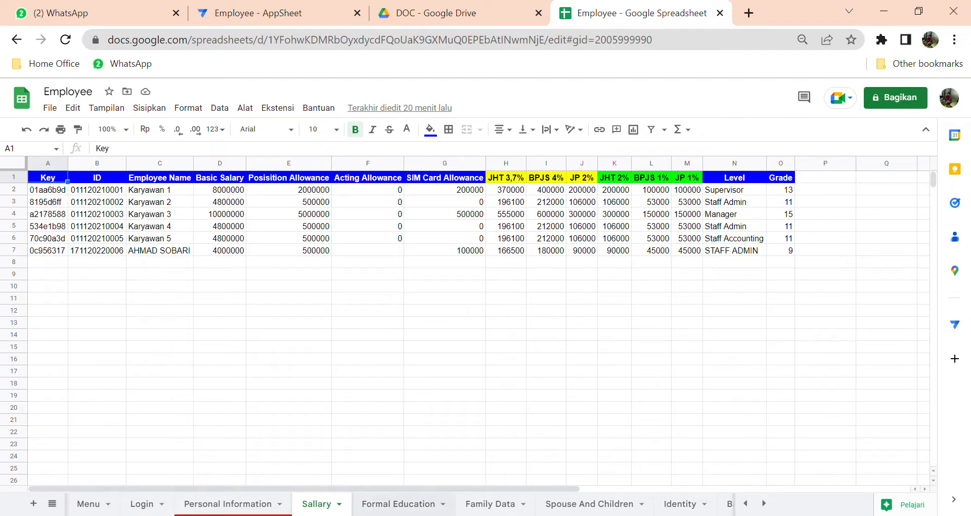
click(383, 506)
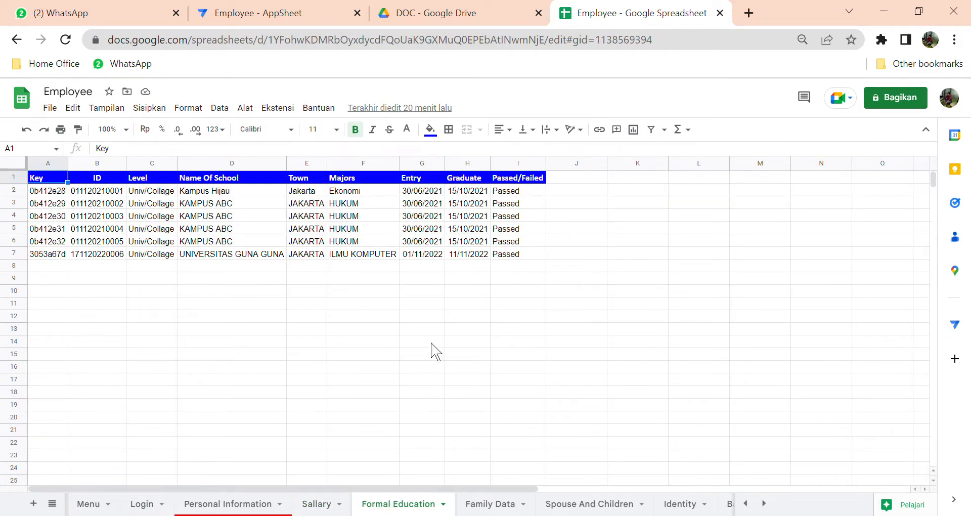
click(337, 20)
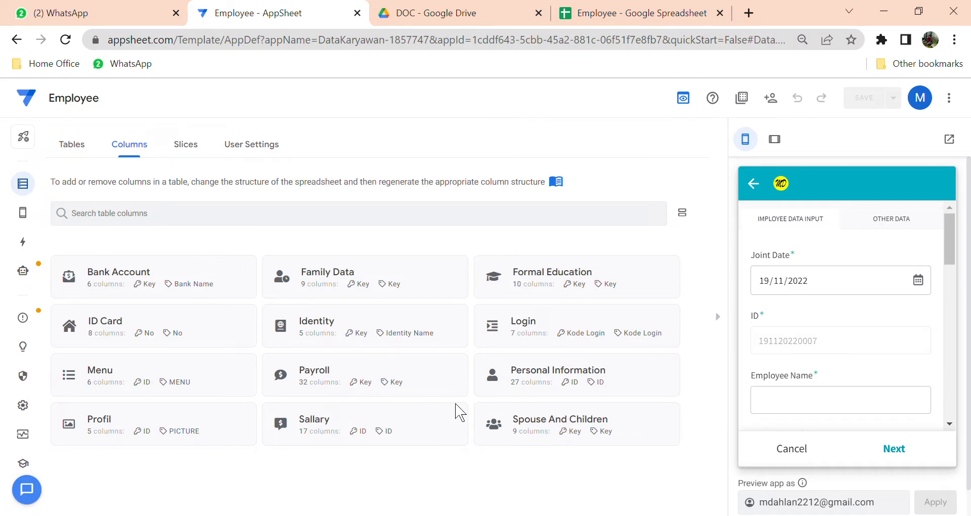
Step: Expand the Formal Education table's columns and check the Key column's initial value
click(530, 301)
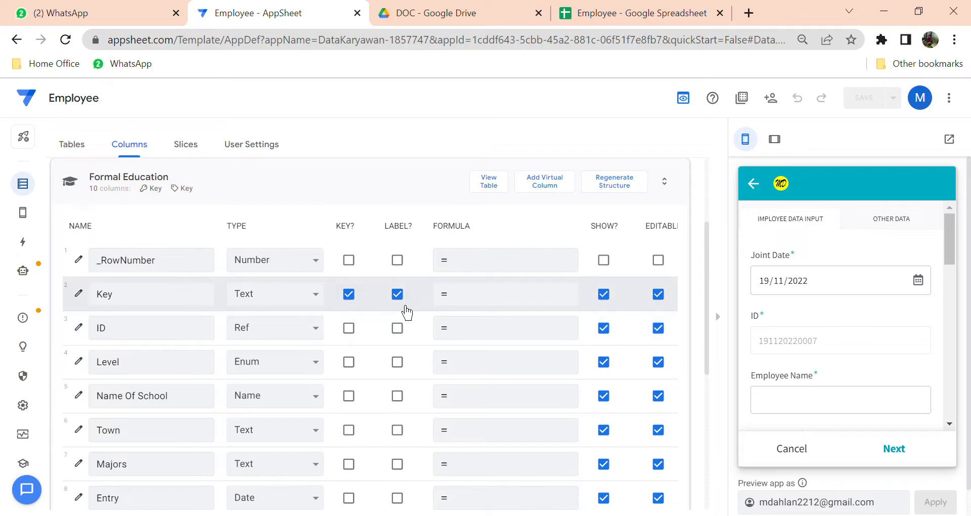
scroll(430, 305, right, 5)
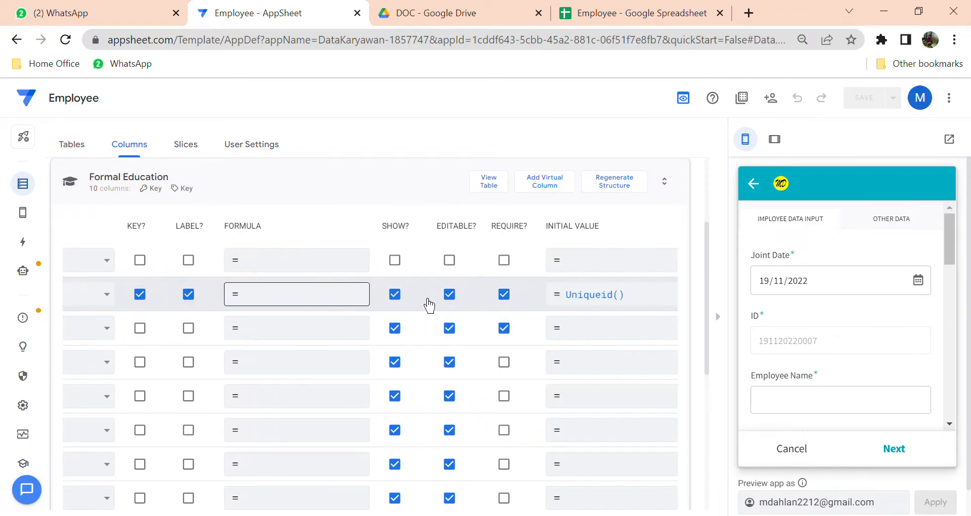
scroll(430, 305, right, 1)
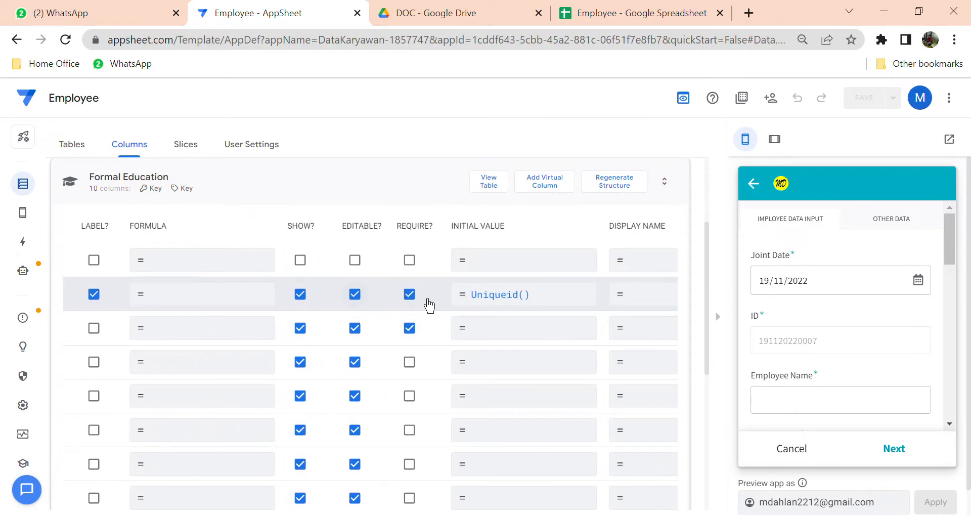
scroll(429, 305, left, 5)
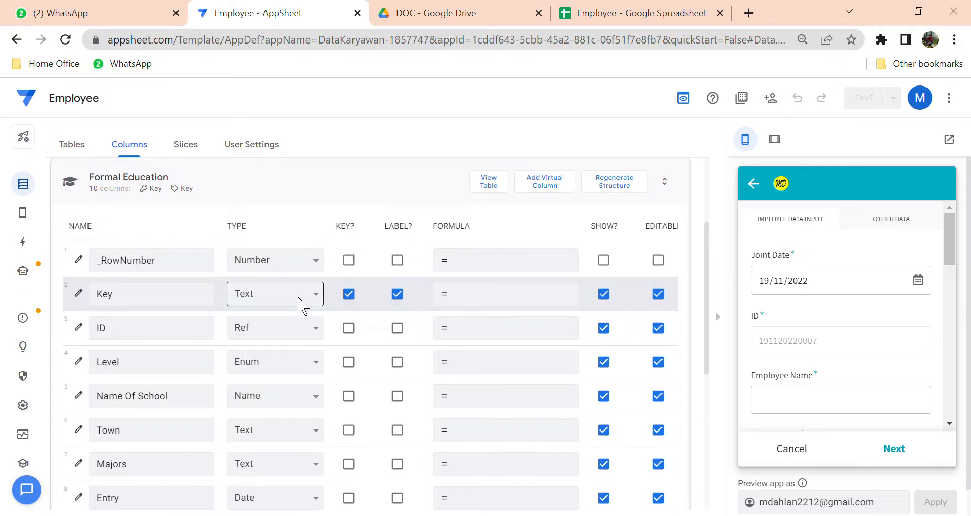
Step: Inspect the Formal Education ID column's source table and the Level column's enum values, closing each without changes
click(78, 327)
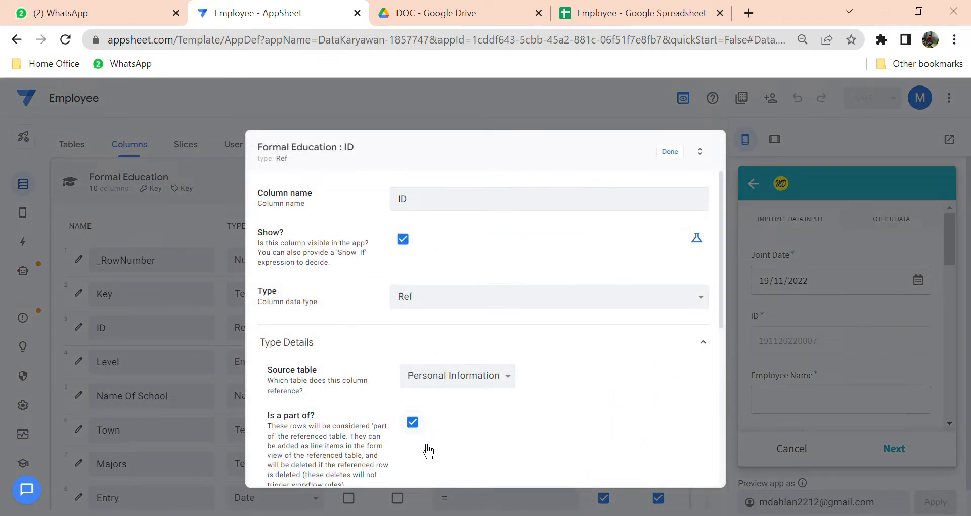
click(676, 154)
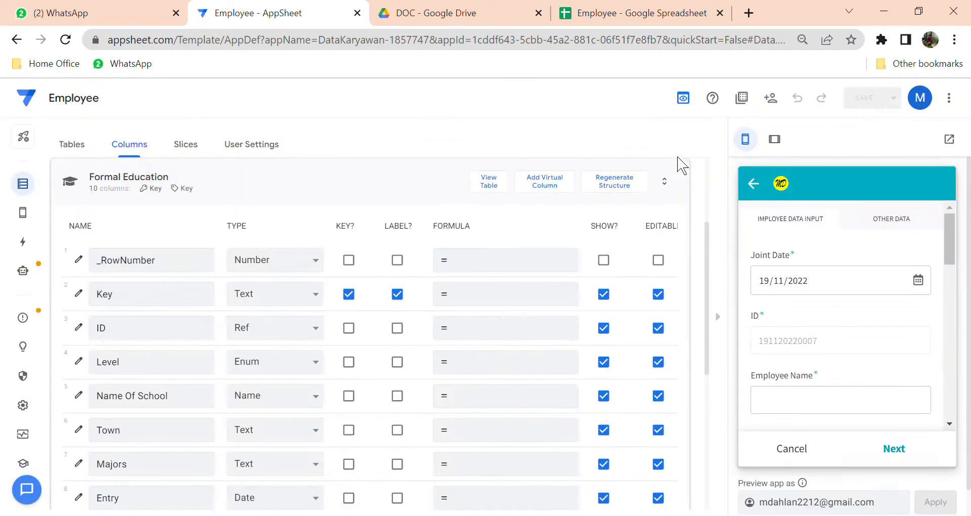
scroll(354, 316, down, 2)
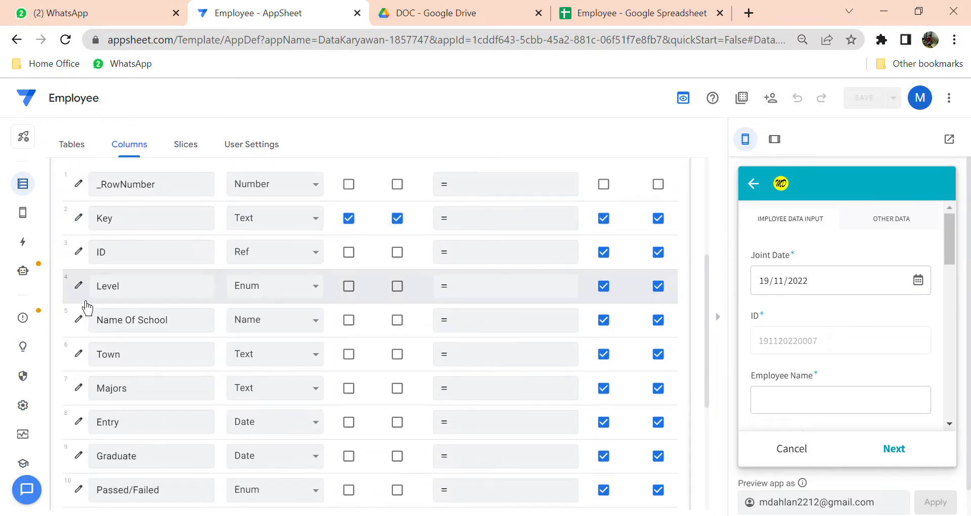
click(79, 286)
scroll(582, 382, down, 2)
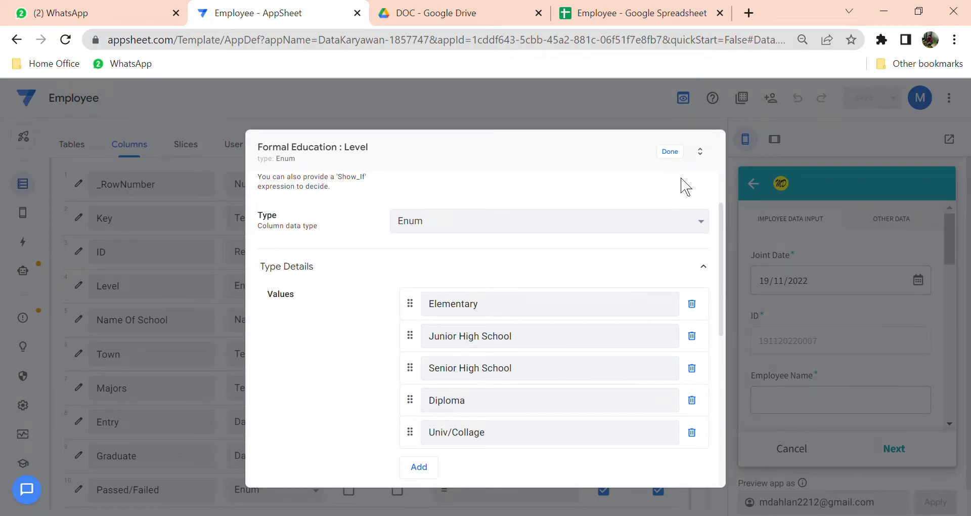
click(680, 157)
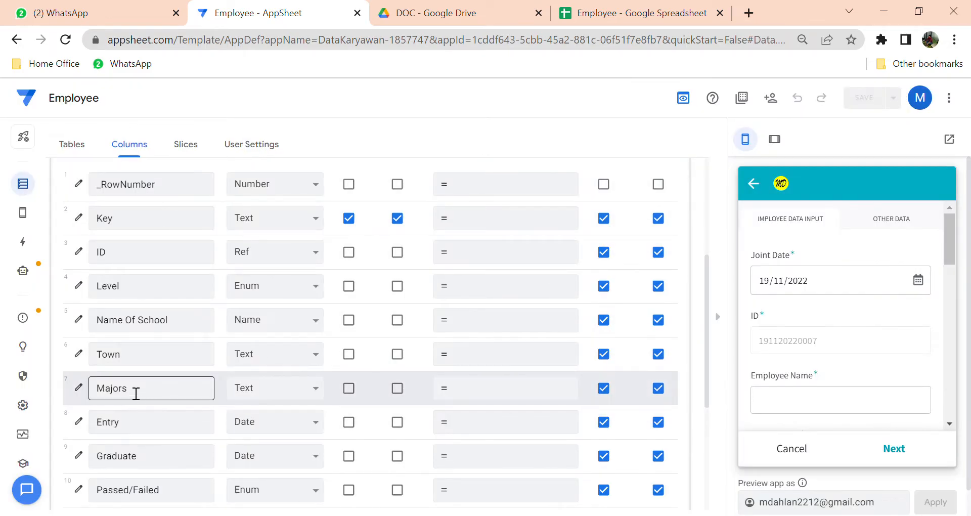
Step: Inspect the Passed/Failed column's enum values and input settings without changing them, then collapse the Formal Education table
scroll(279, 353, down, 2)
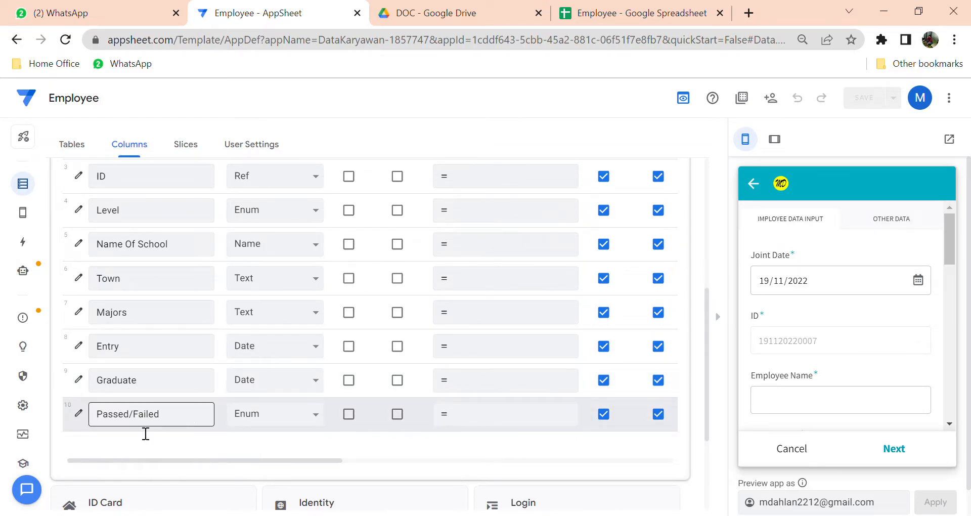
click(79, 414)
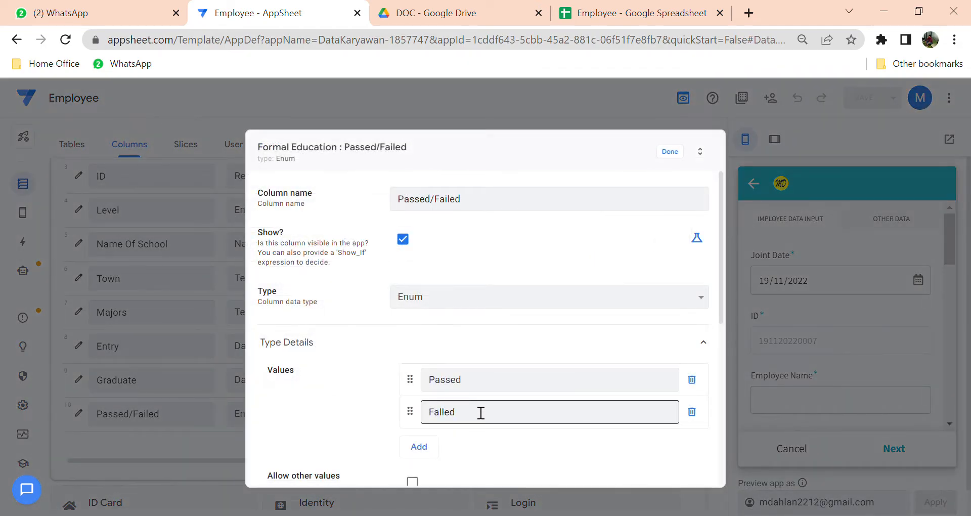
scroll(481, 413, down, 2)
scroll(481, 384, down, 2)
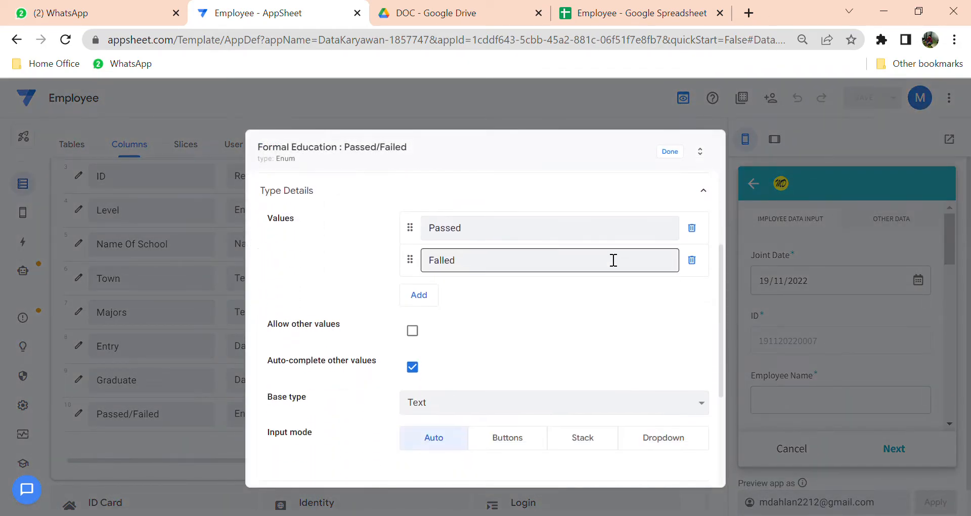
click(671, 155)
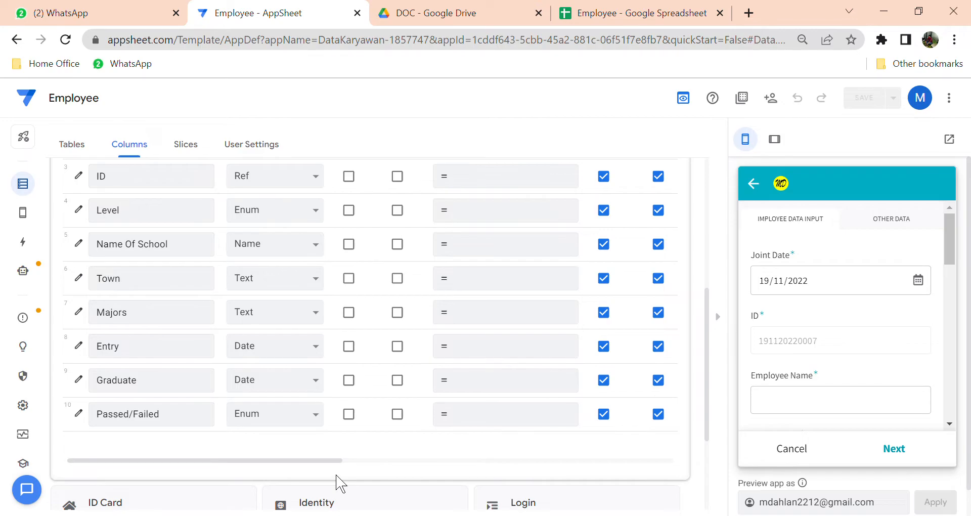
drag(337, 461, 270, 452)
scroll(314, 364, up, 5)
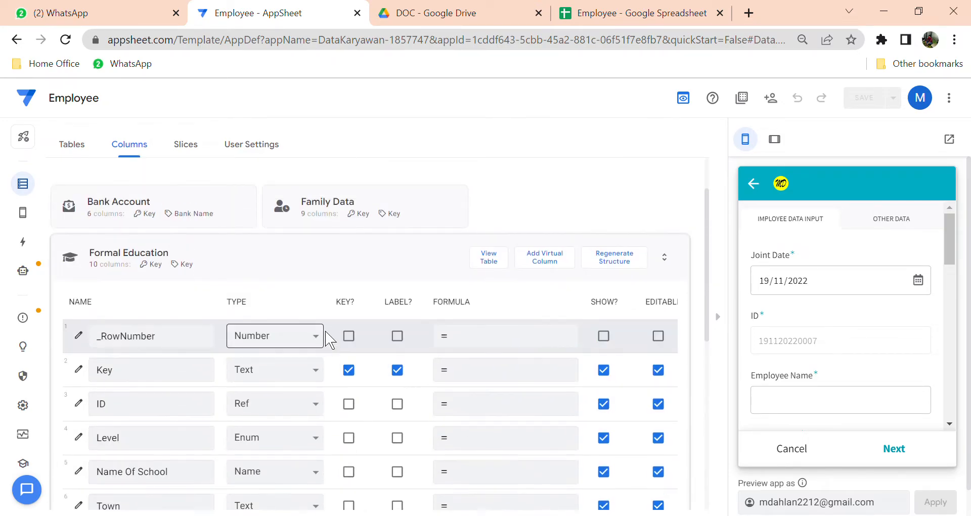
click(345, 268)
Step: Switch to the Employee Google spreadsheet, view its Family Data sheet and return to the AppSheet editor
click(612, 12)
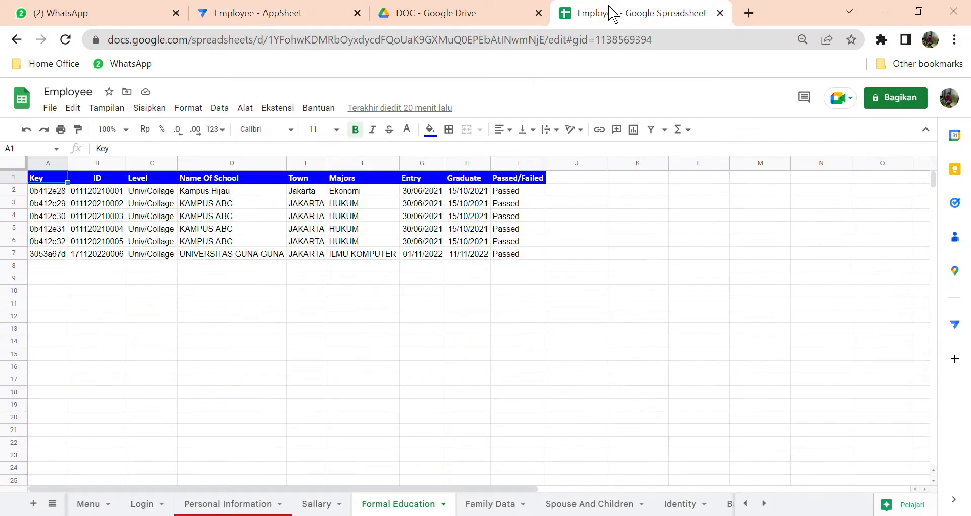
click(509, 513)
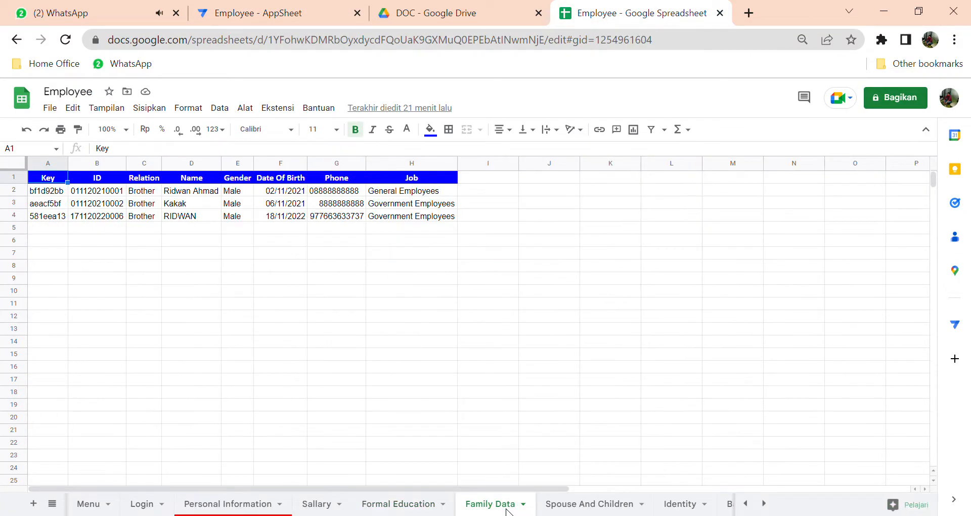
click(294, 21)
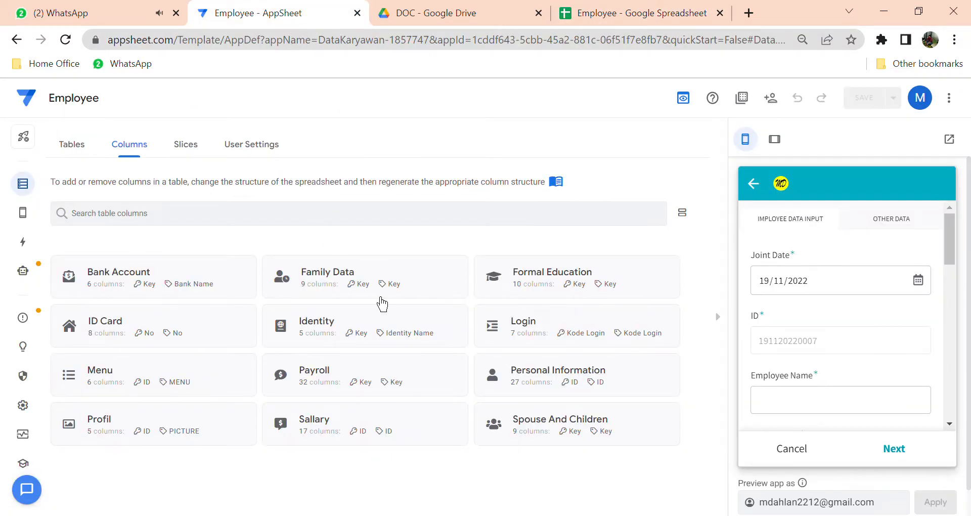
Step: Expand the Family Data table's columns and check the Key column's initial value
click(421, 277)
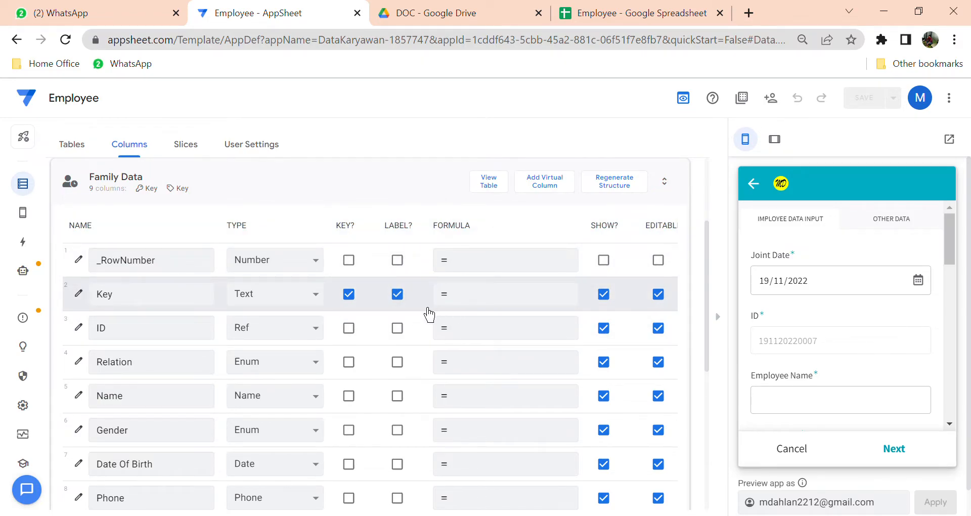
scroll(427, 314, right, 8)
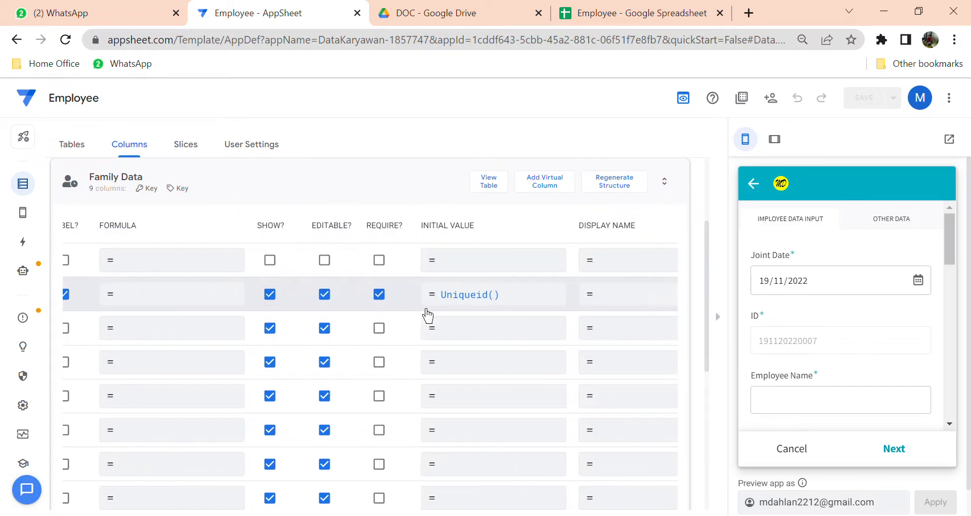
scroll(427, 315, left, 8)
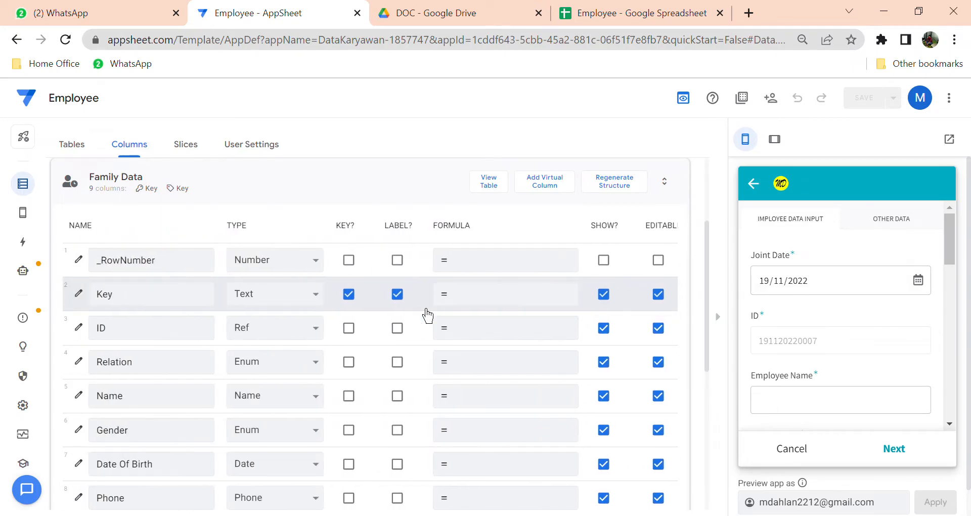
Step: Inspect the Family Data ID column's source table and the Relation column's enum values, closing each without changes
scroll(404, 317, down, 2)
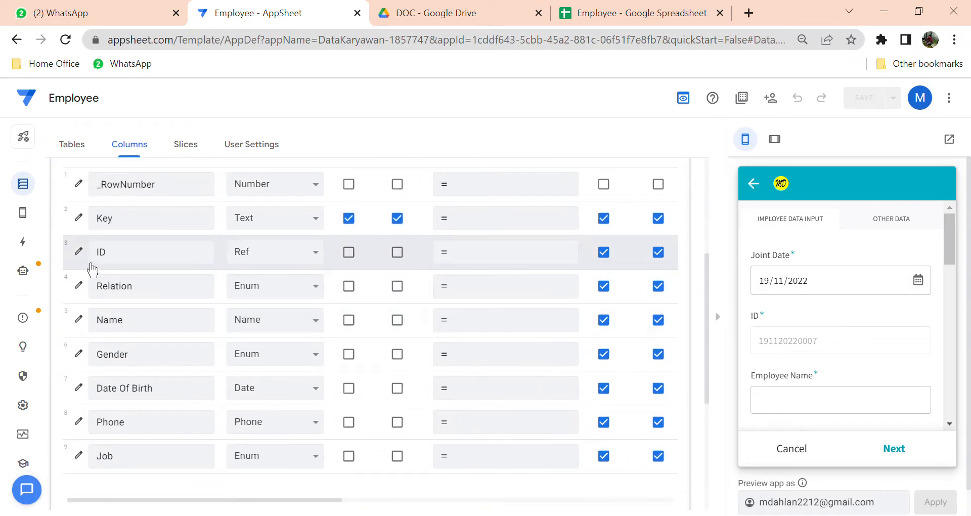
click(91, 265)
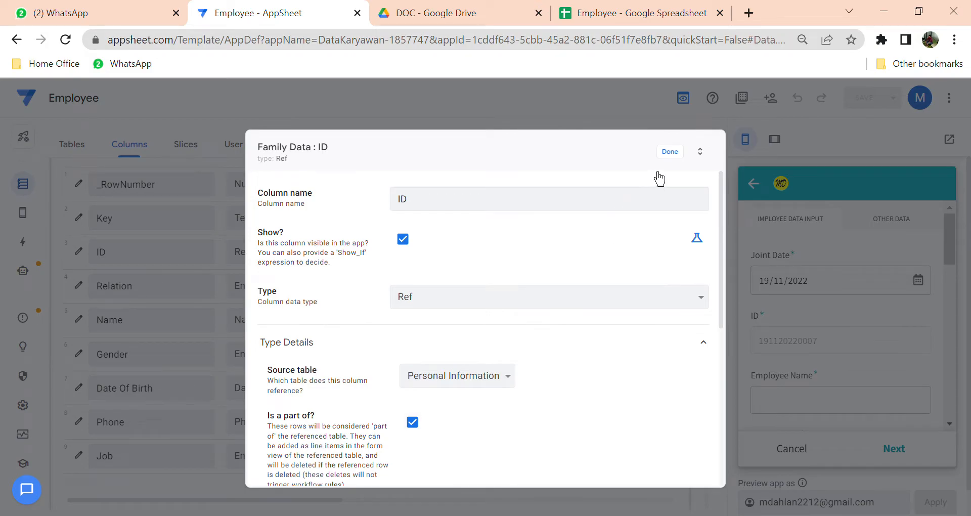
click(681, 159)
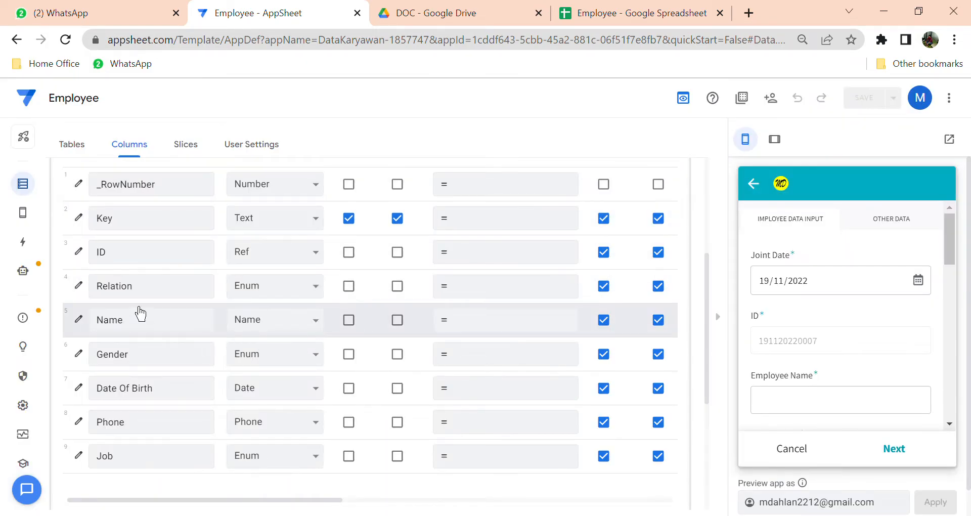
click(80, 296)
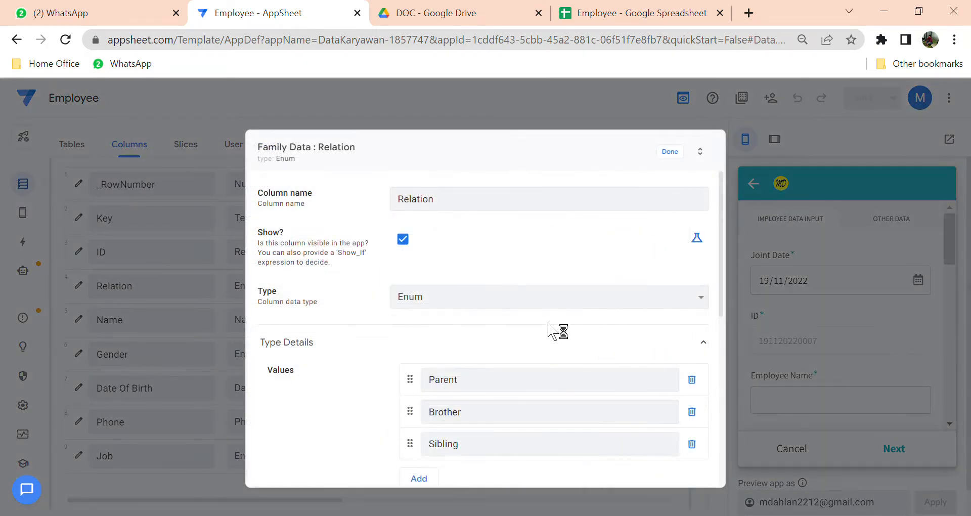
scroll(555, 335, down, 3)
scroll(555, 335, up, 3)
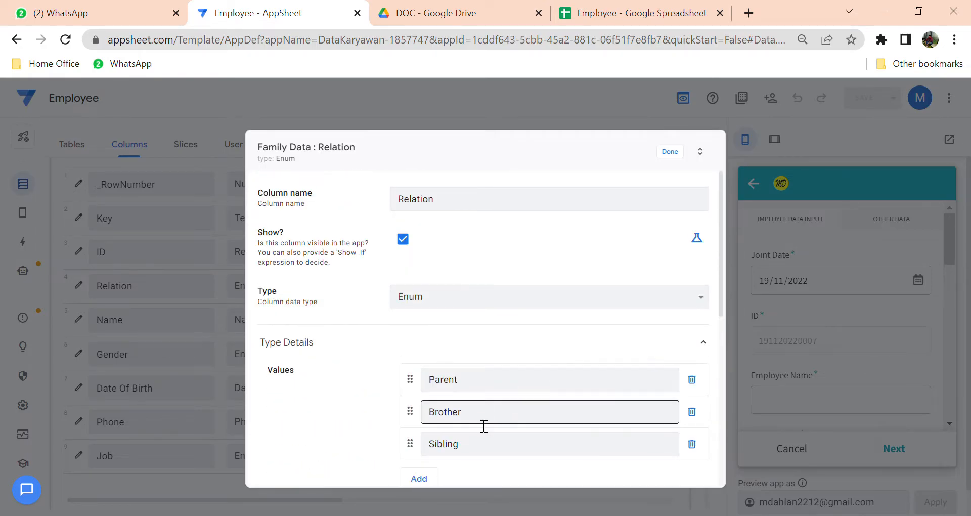
click(680, 157)
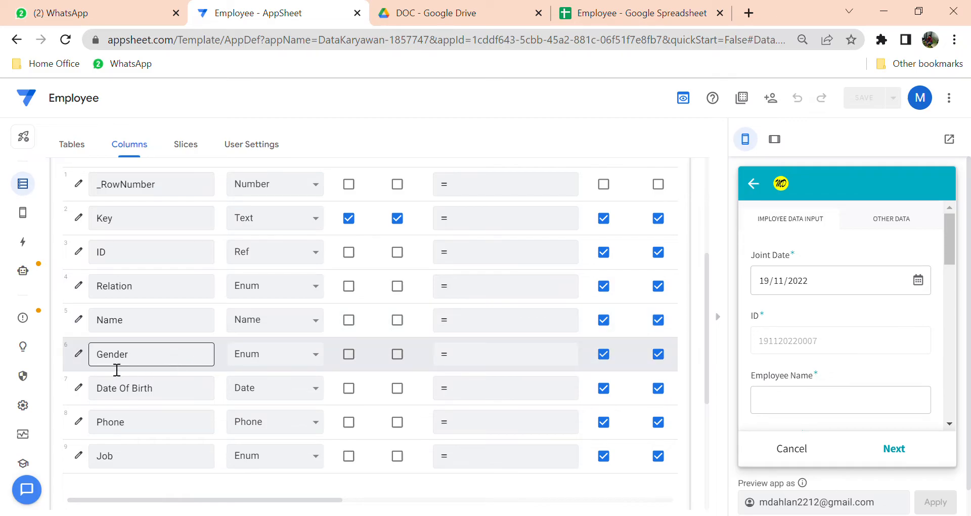
Step: Inspect the enum values of the Family Data table's Gender and Job columns, closing each without changes
click(80, 354)
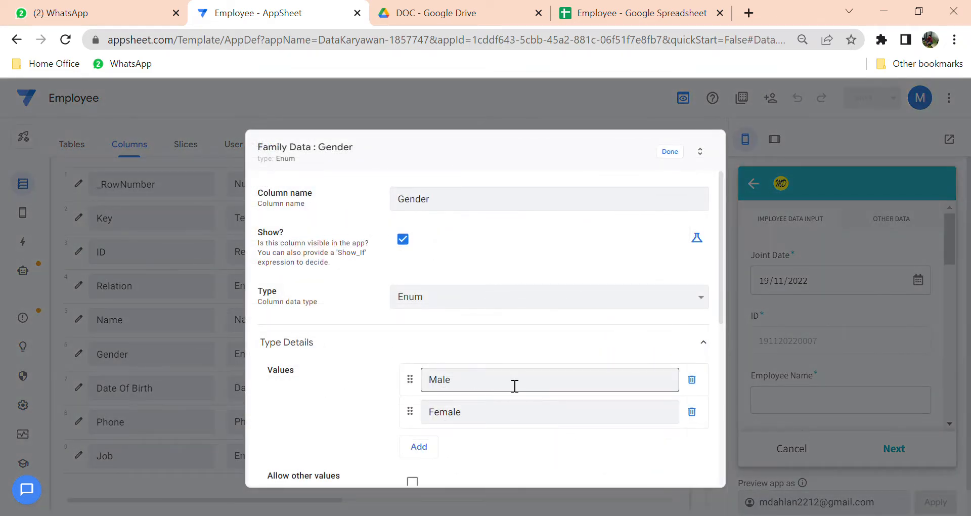
scroll(514, 386, down, 2)
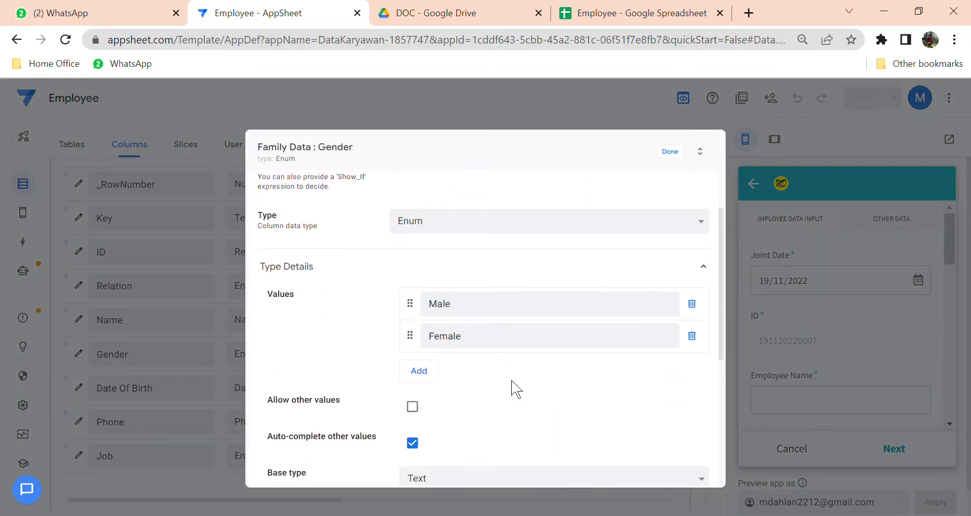
click(670, 152)
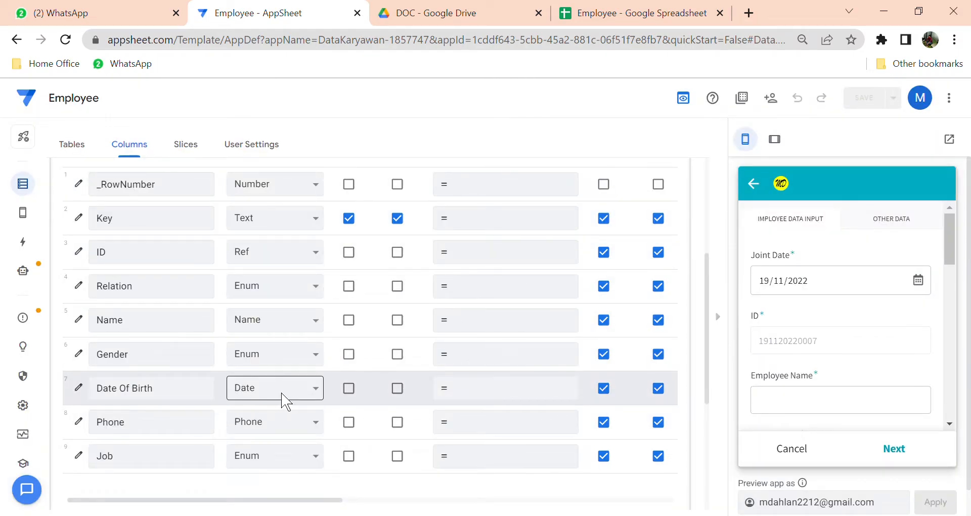
scroll(286, 399, down, 2)
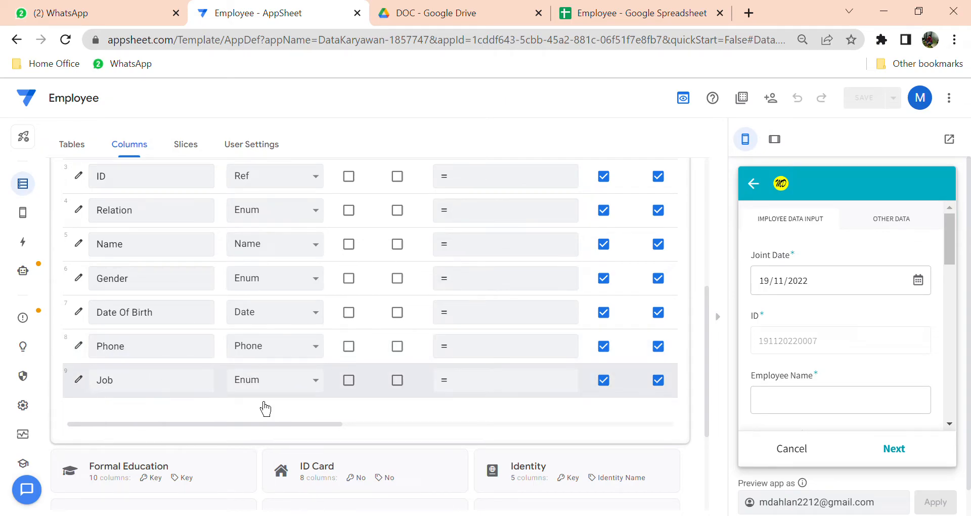
click(79, 379)
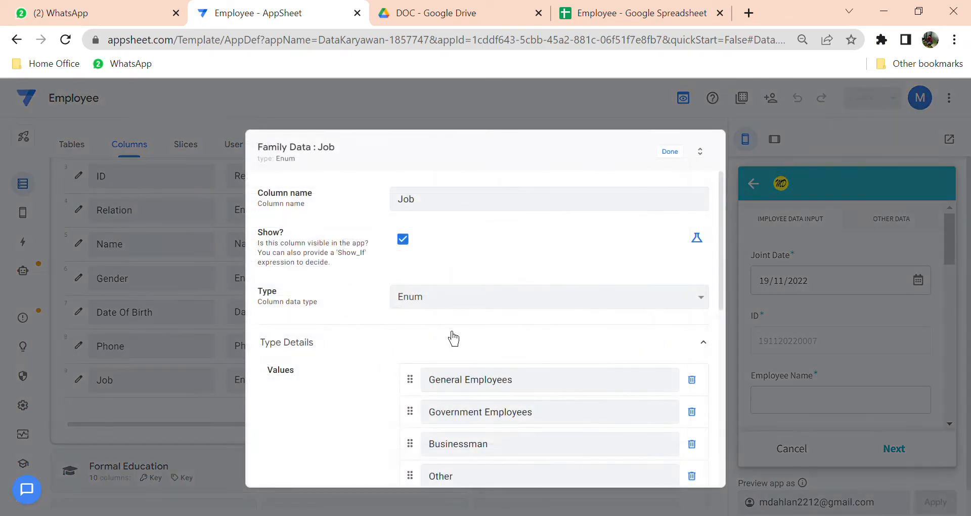
scroll(442, 341, down, 2)
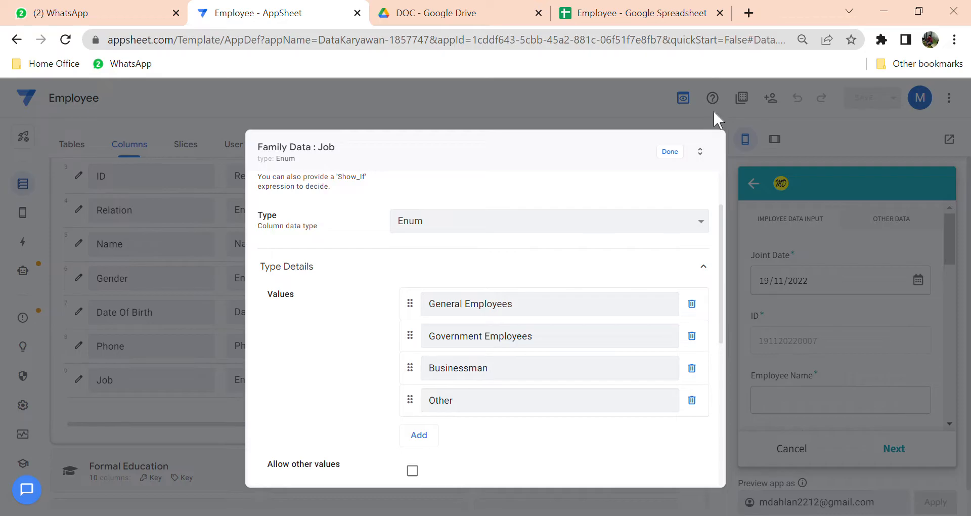
click(675, 153)
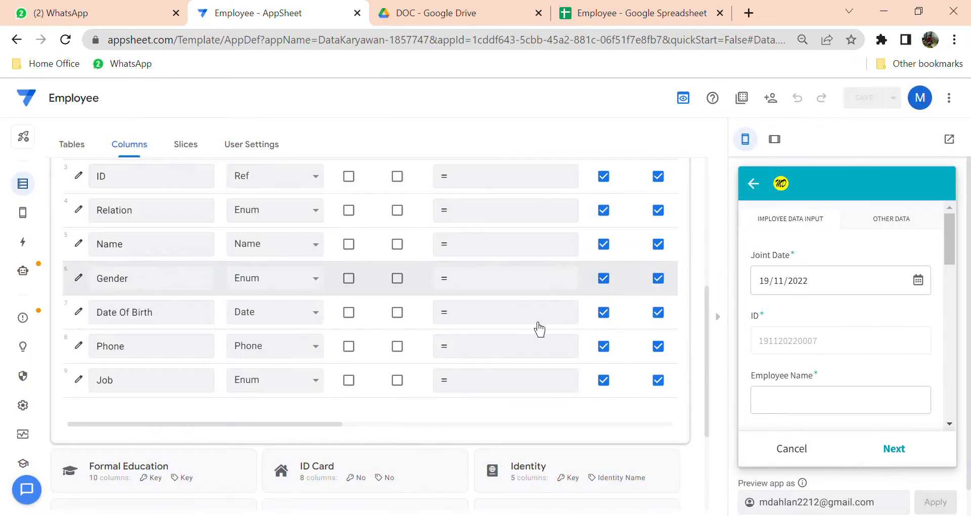
Step: Review the Family Data columns' required and initial value settings, then collapse the table
drag(343, 431, 477, 437)
scroll(484, 352, up, 4)
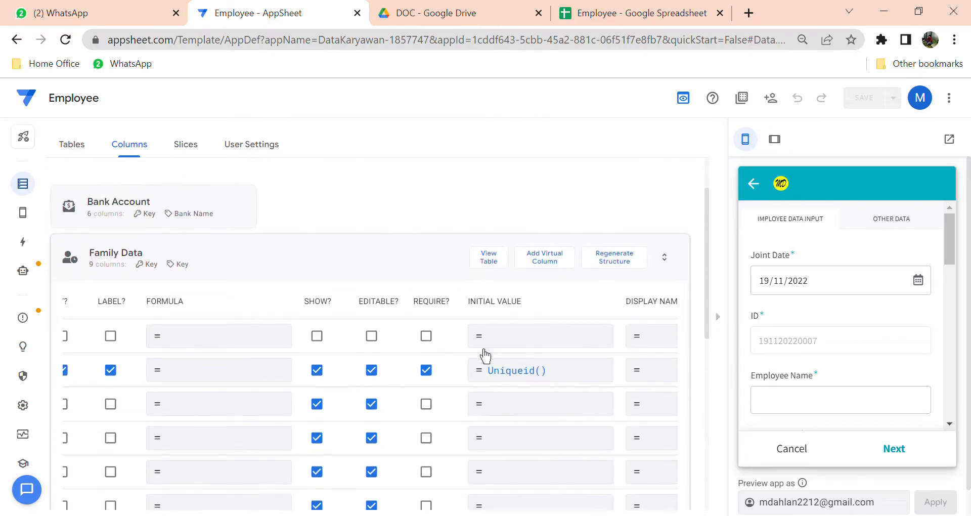
scroll(484, 353, down, 3)
scroll(482, 356, up, 3)
click(354, 269)
Step: Switch to the Employee Google spreadsheet, view its Spouse And Children sheet and return to the AppSheet editor
click(595, 21)
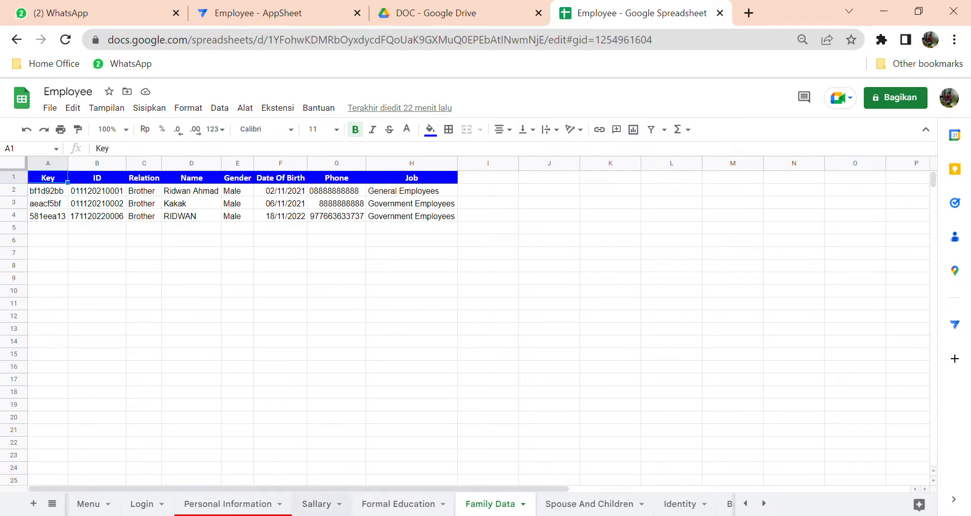
click(561, 512)
click(281, 15)
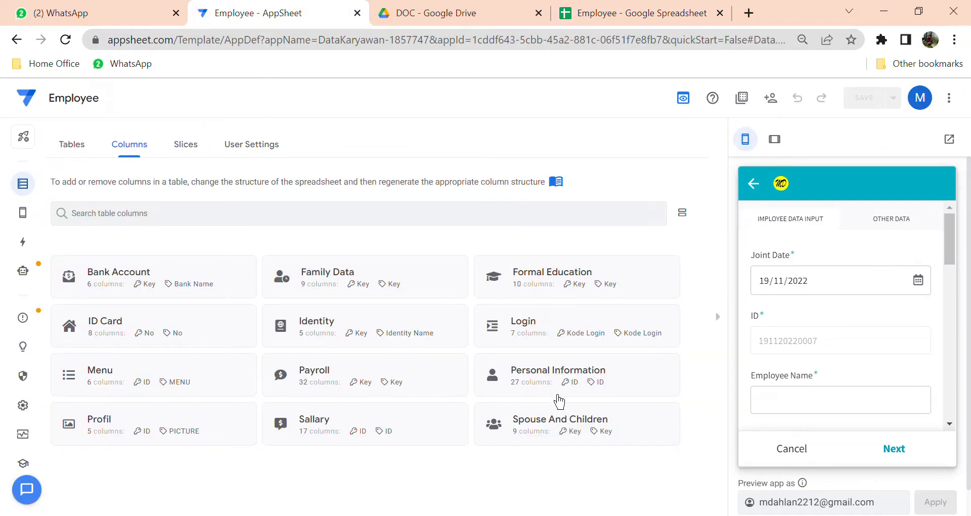
Step: Expand the Spouse And Children table's columns and check their required and initial value settings
click(521, 430)
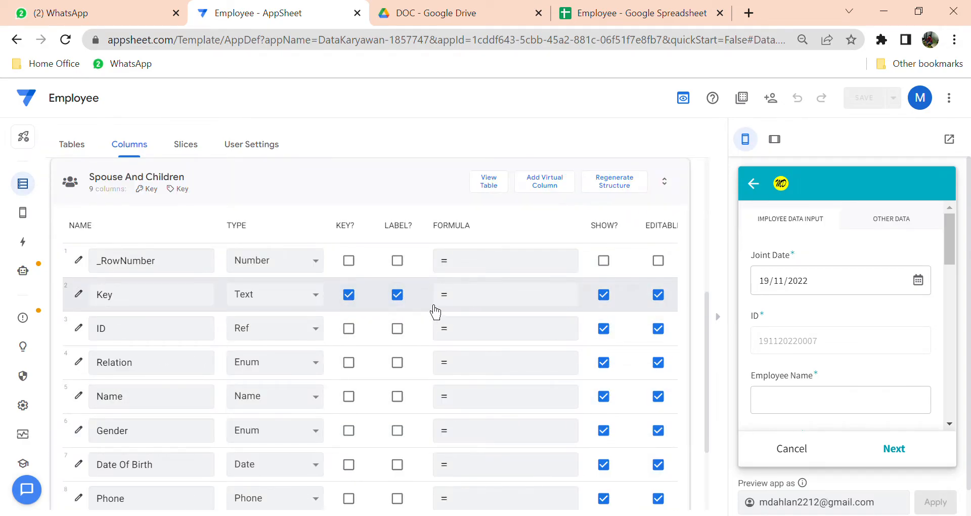
scroll(435, 312, right, 6)
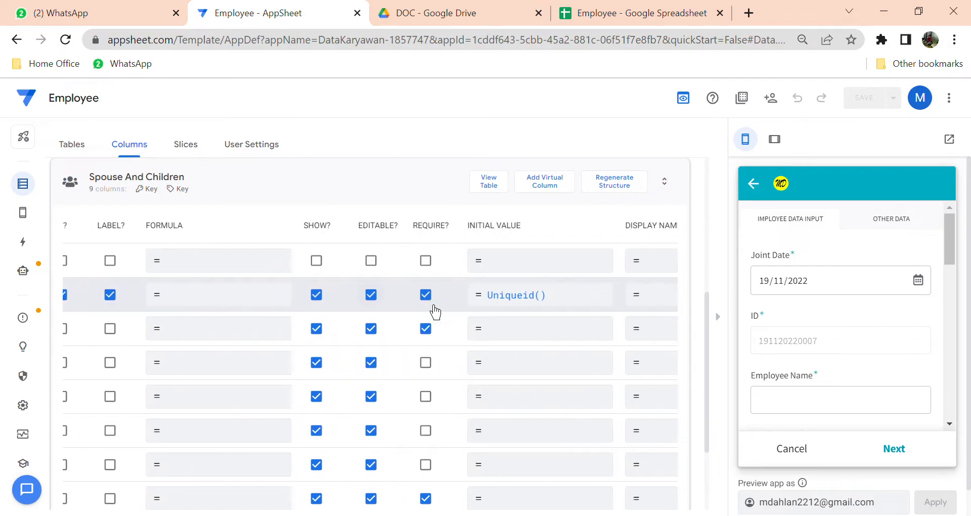
scroll(435, 312, left, 6)
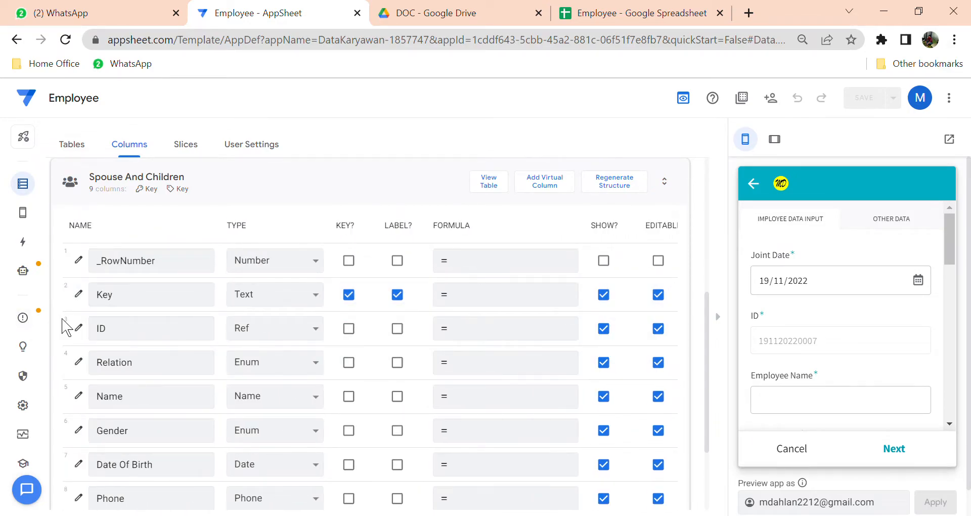
Step: Inspect the Spouse And Children ID column's source table and the Relation column's enum values, closing each without changes
click(80, 330)
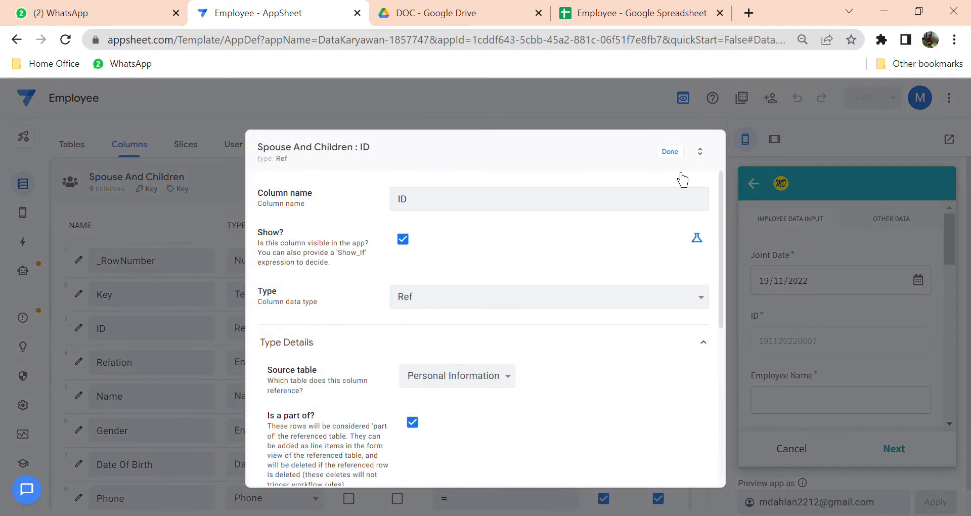
click(670, 151)
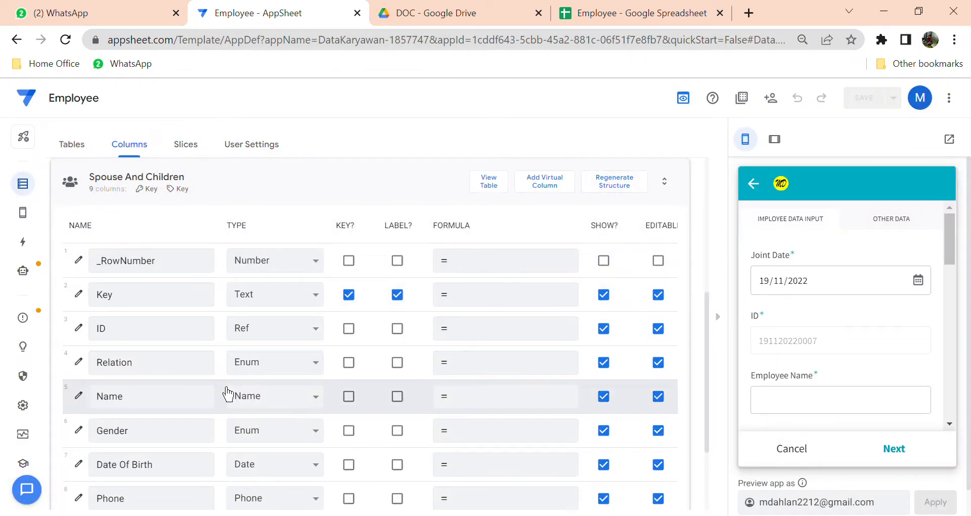
scroll(223, 386, down, 2)
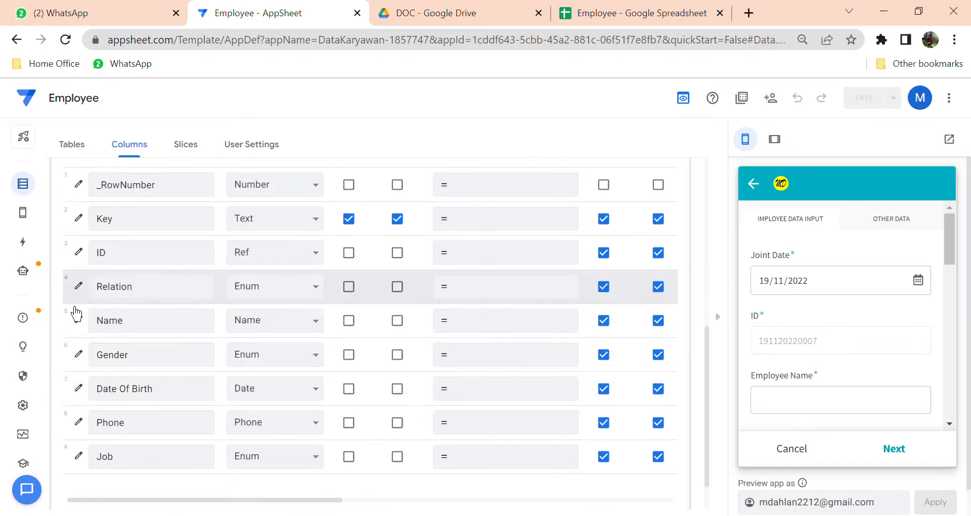
click(79, 287)
scroll(528, 383, down, 2)
scroll(528, 383, down, 1)
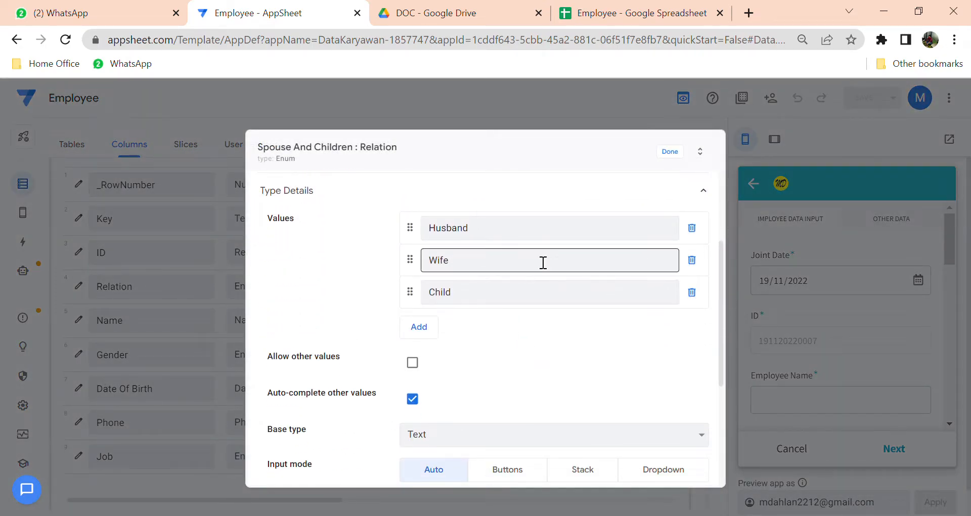
click(671, 151)
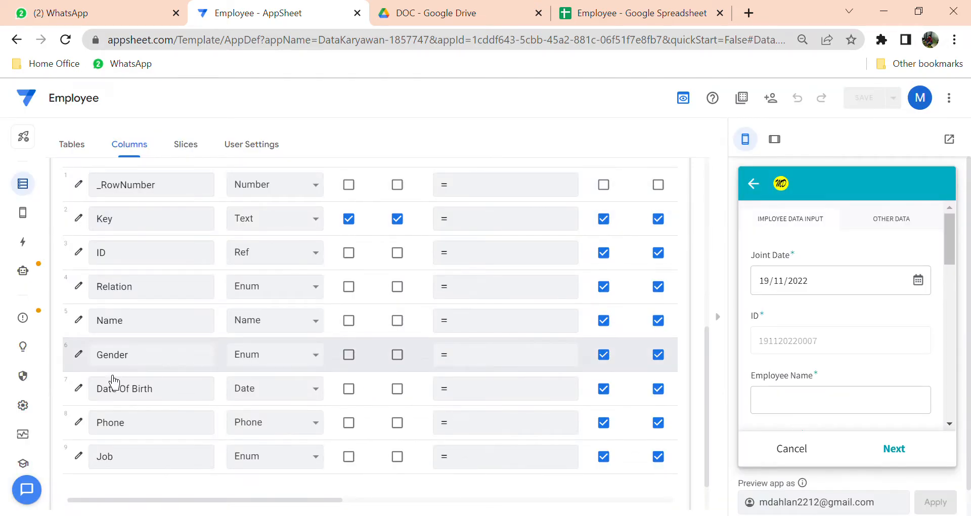
Step: Inspect the enum values of the Spouse And Children table's Gender and Job columns, closing each without changes
click(78, 354)
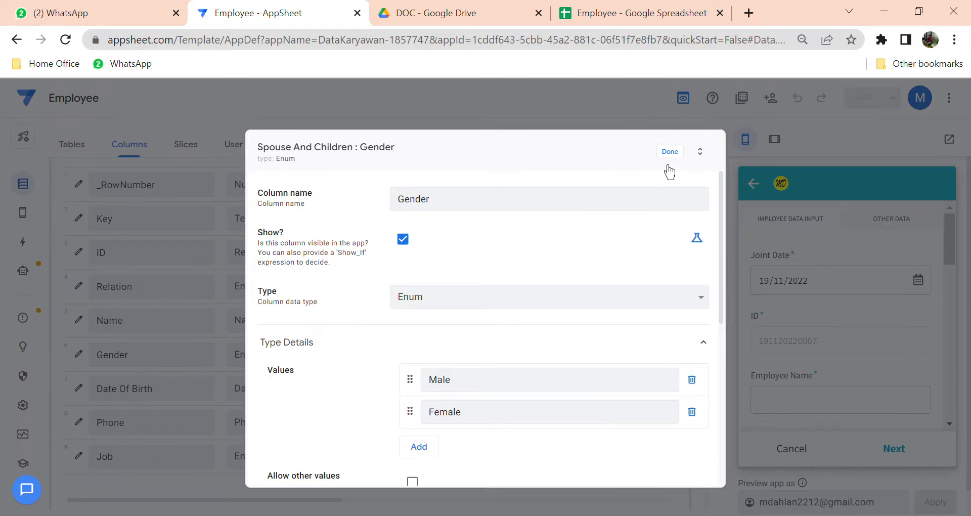
click(670, 152)
scroll(144, 406, down, 1)
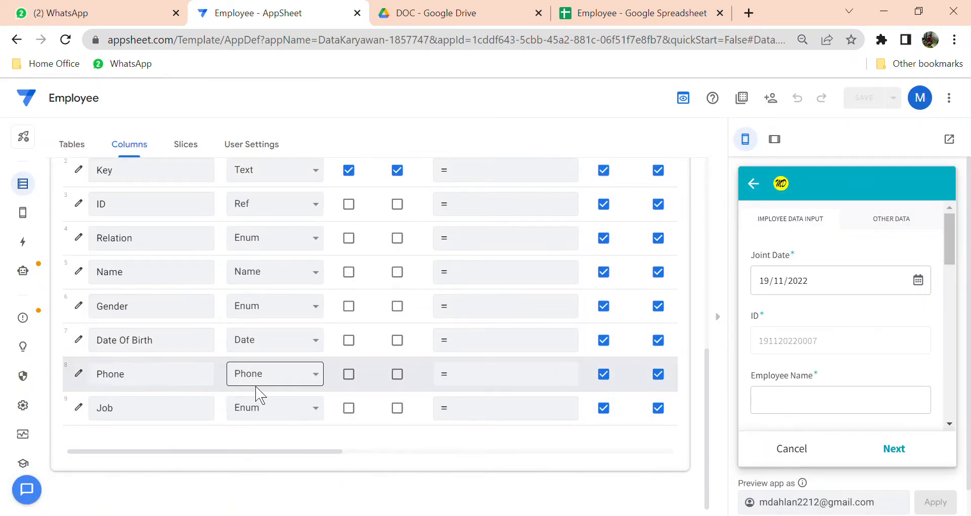
click(79, 408)
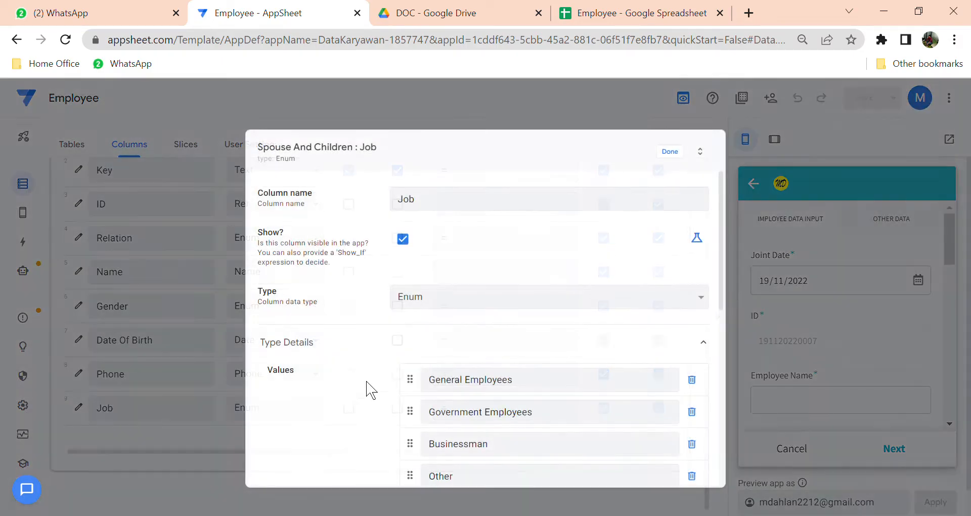
scroll(506, 349, down, 2)
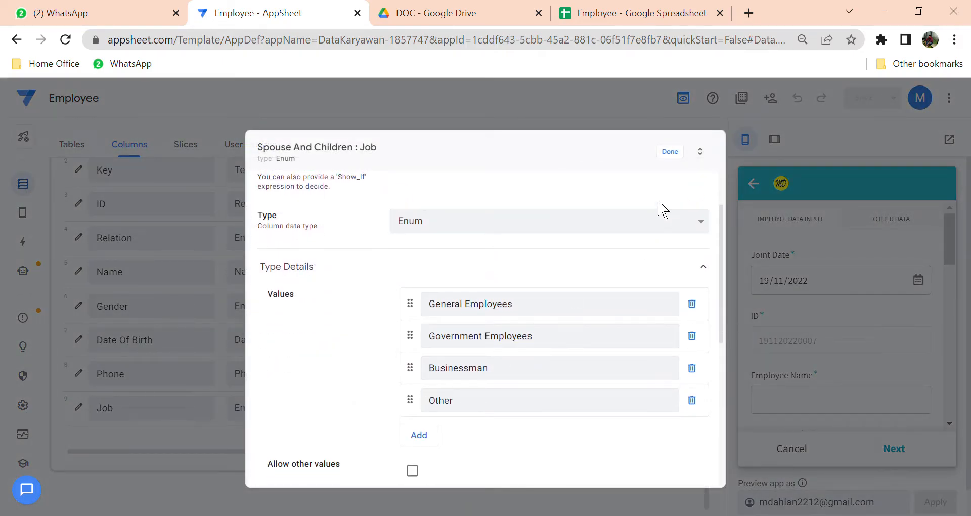
click(671, 153)
Step: Recheck which Spouse And Children columns are required and have an initial value, then collapse the table
scroll(532, 318, up, 2)
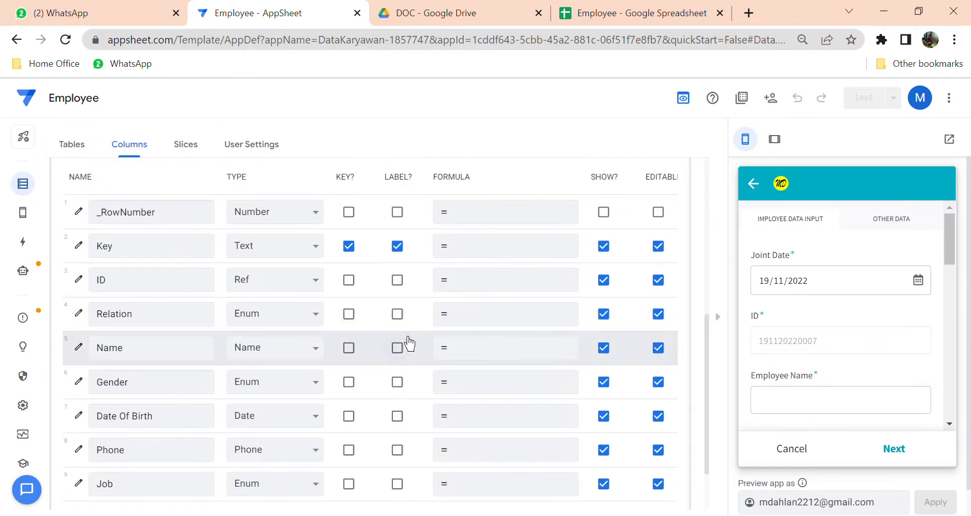
scroll(434, 325, right, 8)
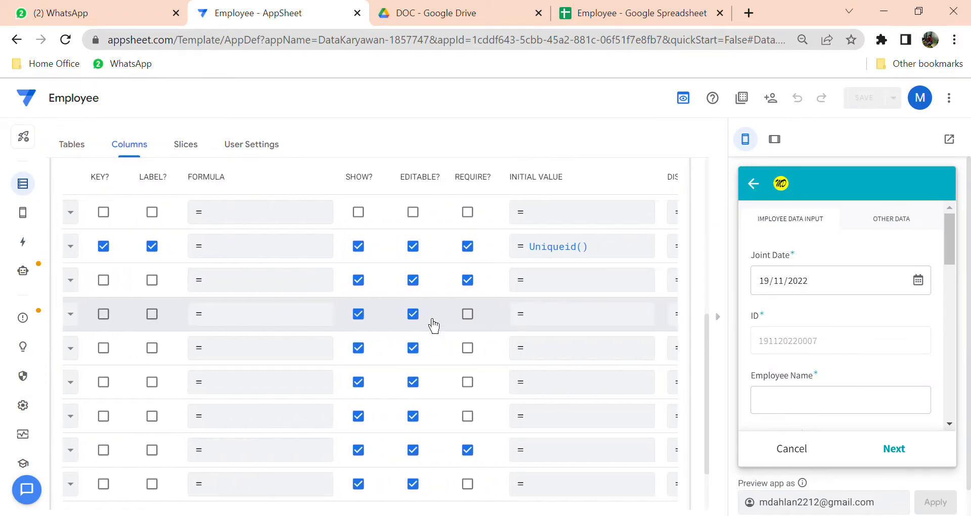
scroll(434, 325, left, 8)
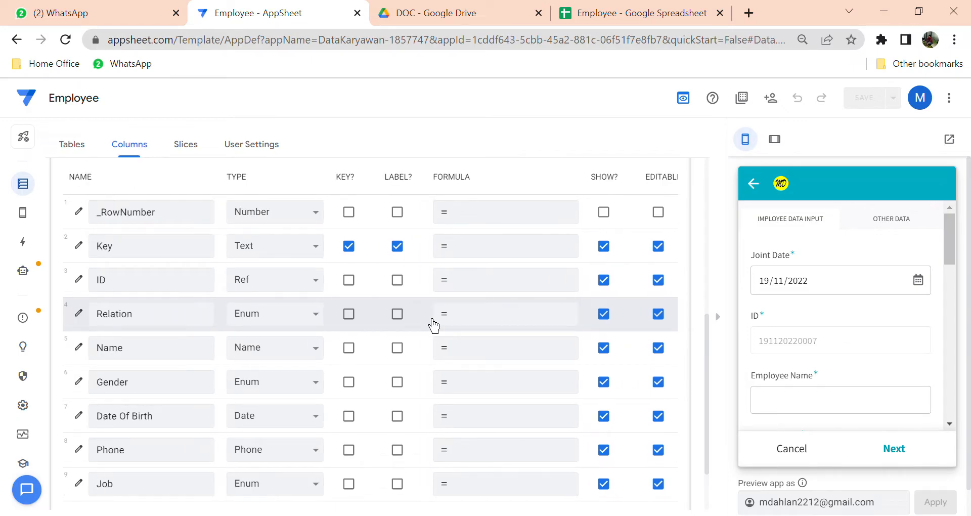
scroll(434, 325, up, 3)
click(436, 293)
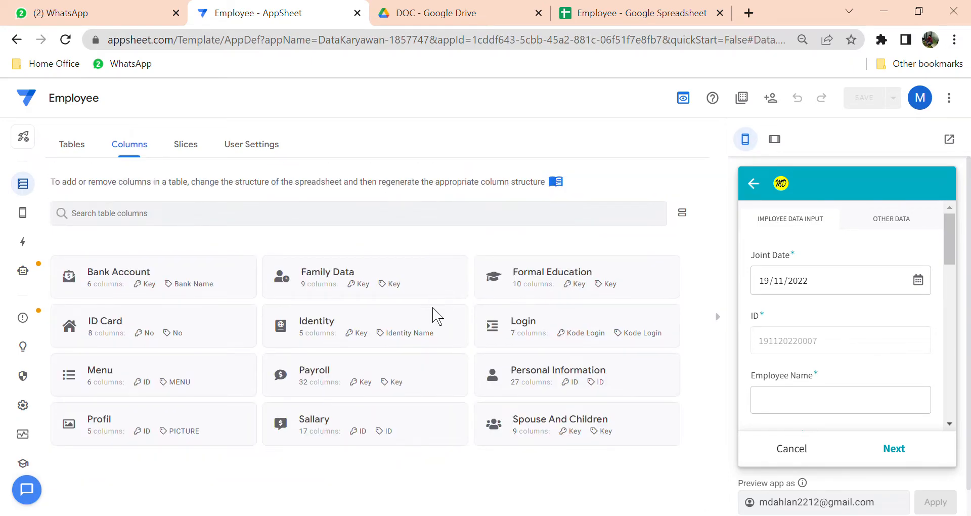
Step: Switch to the Employee Google spreadsheet, view its Identity sheet and return to the AppSheet editor
click(656, 20)
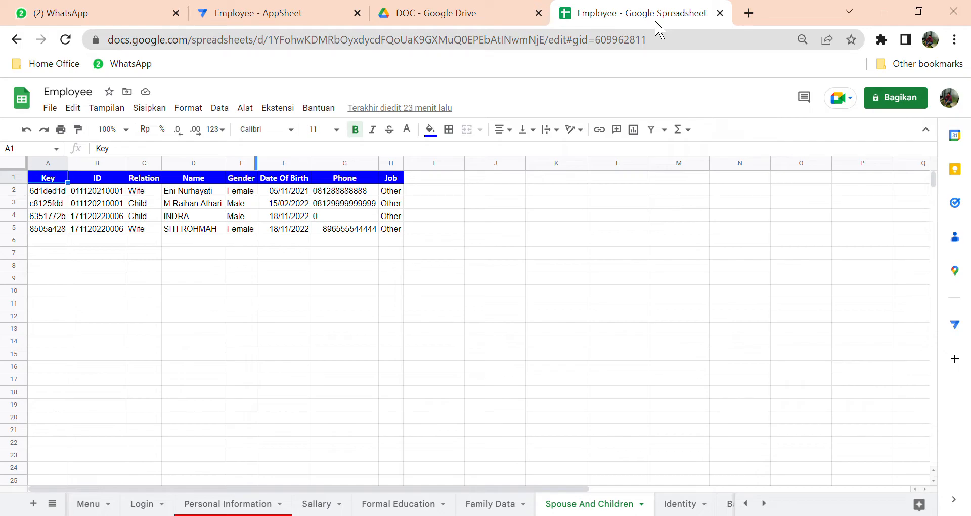
click(681, 504)
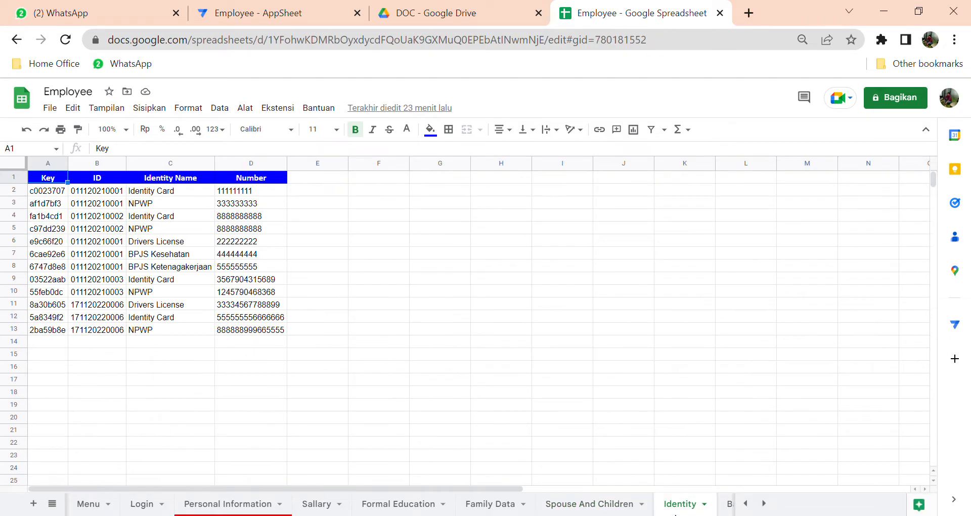
click(310, 20)
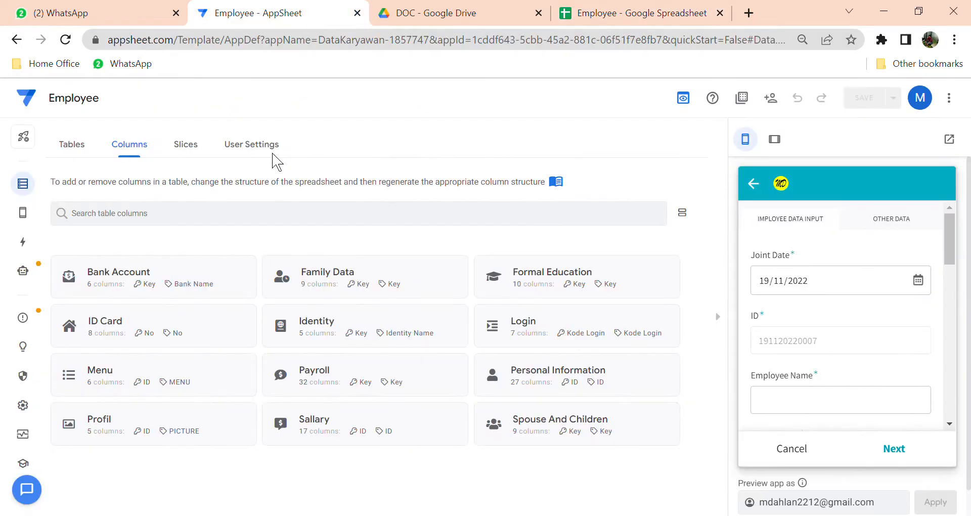
Step: Expand the Identity table, check its required flags and initial values, and inspect the ID column's source table without changing it
click(371, 332)
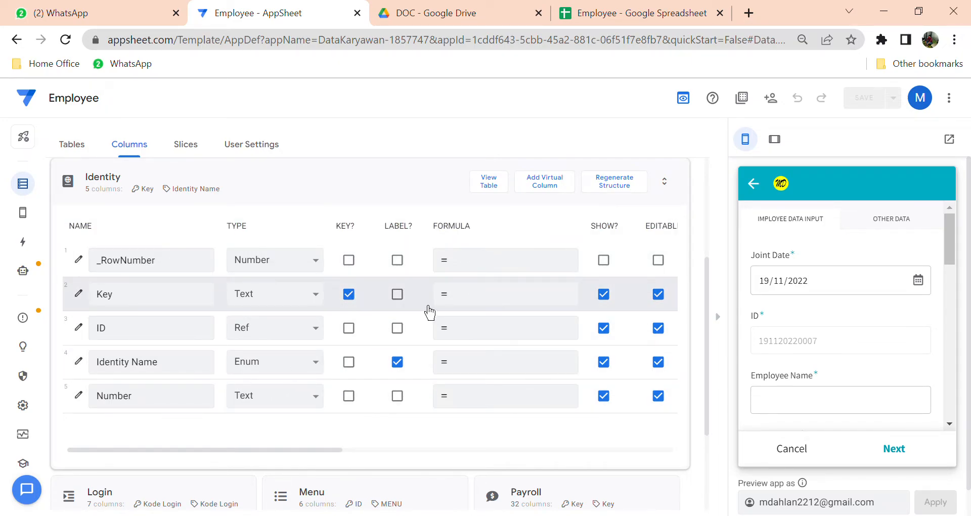
scroll(430, 312, right, 5)
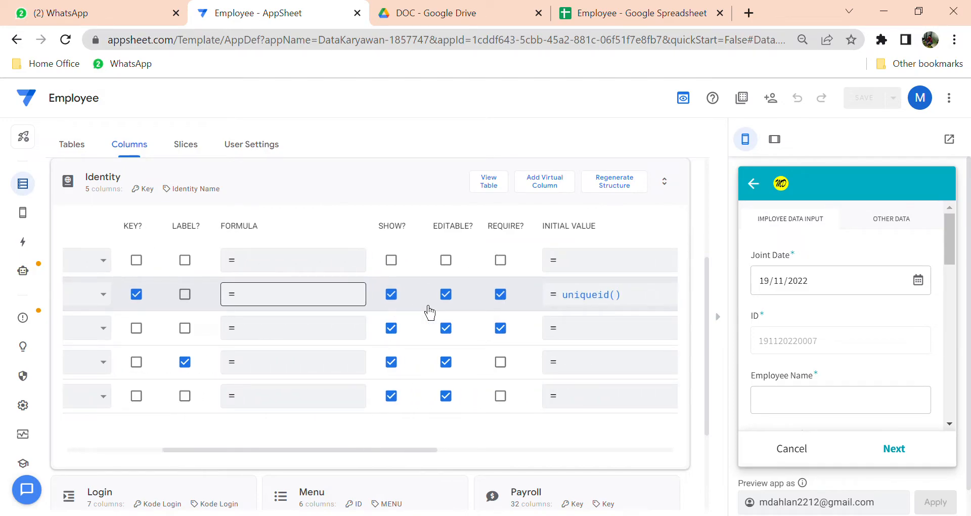
scroll(430, 312, left, 5)
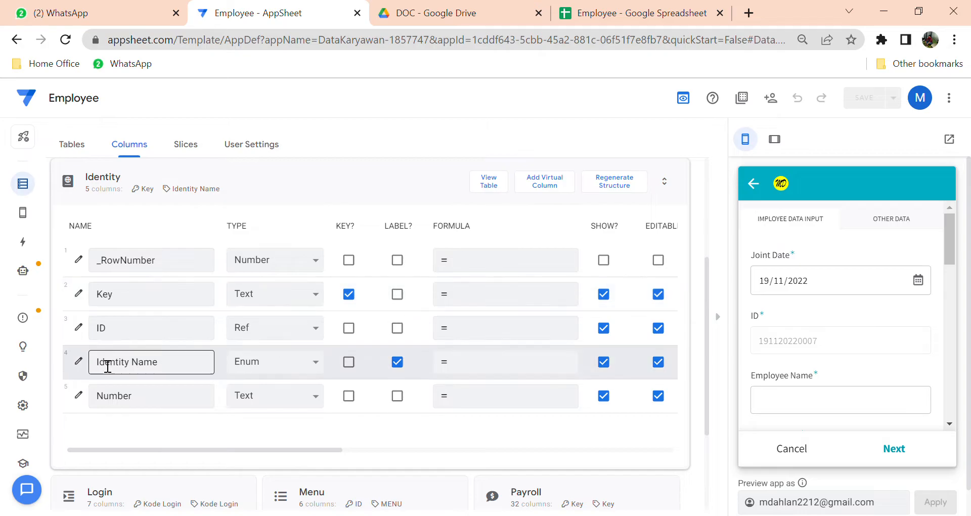
click(79, 329)
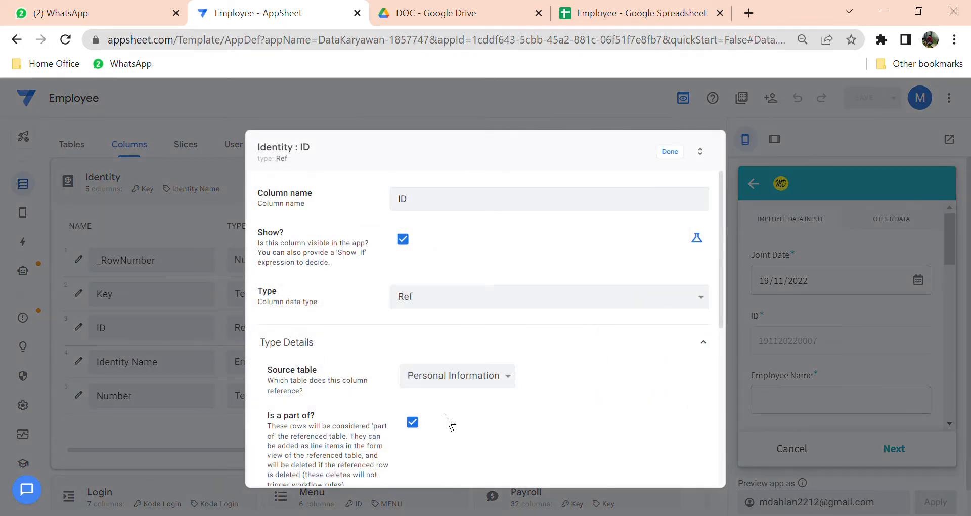
click(670, 151)
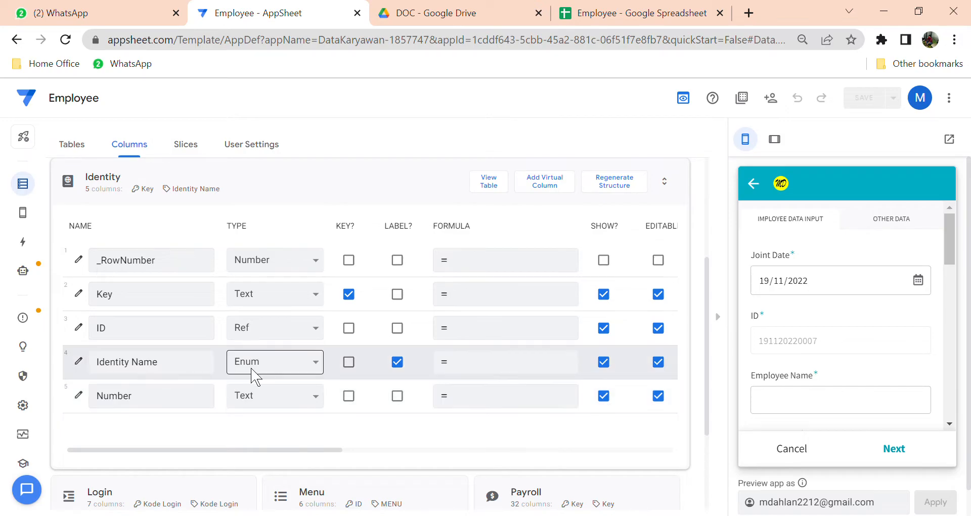
Step: Inspect the enum values of the Identity Name column without changes and collapse the Identity table
click(87, 373)
scroll(521, 351, down, 3)
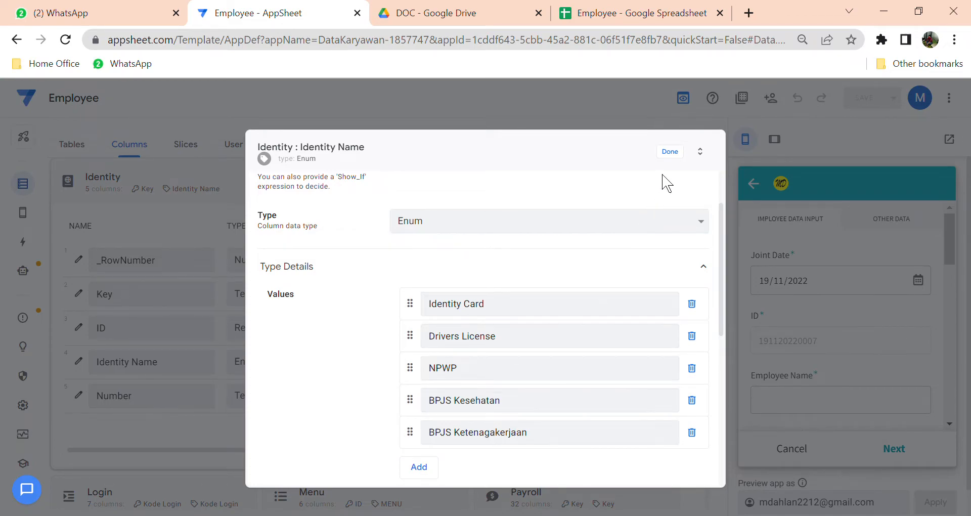
click(672, 153)
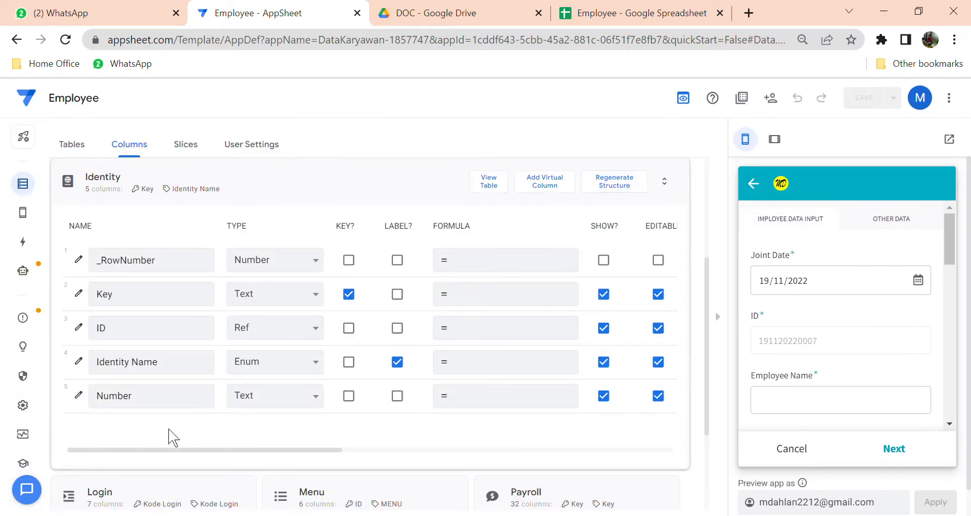
drag(265, 454, 265, 481)
click(409, 198)
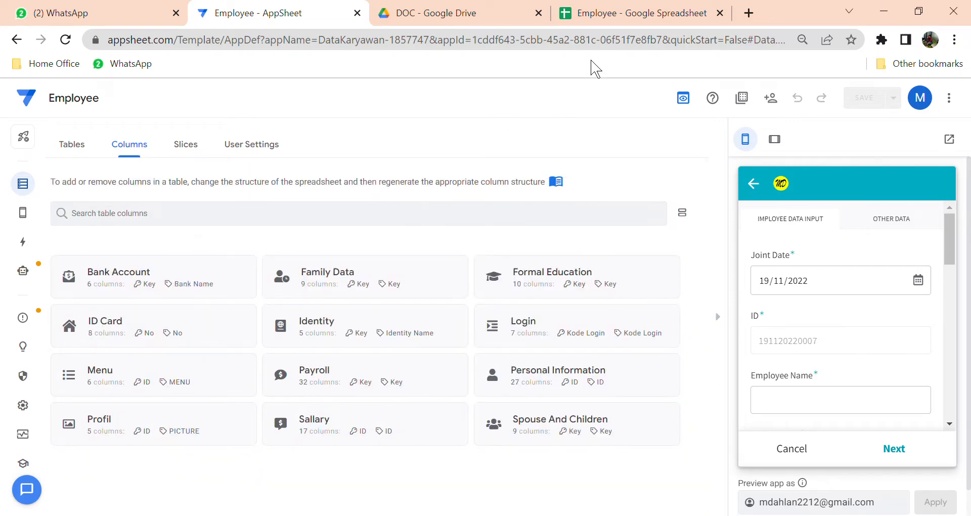
Step: Switch to the Employee Google spreadsheet, view its Bank Account sheet and return to the AppSheet editor
click(622, 17)
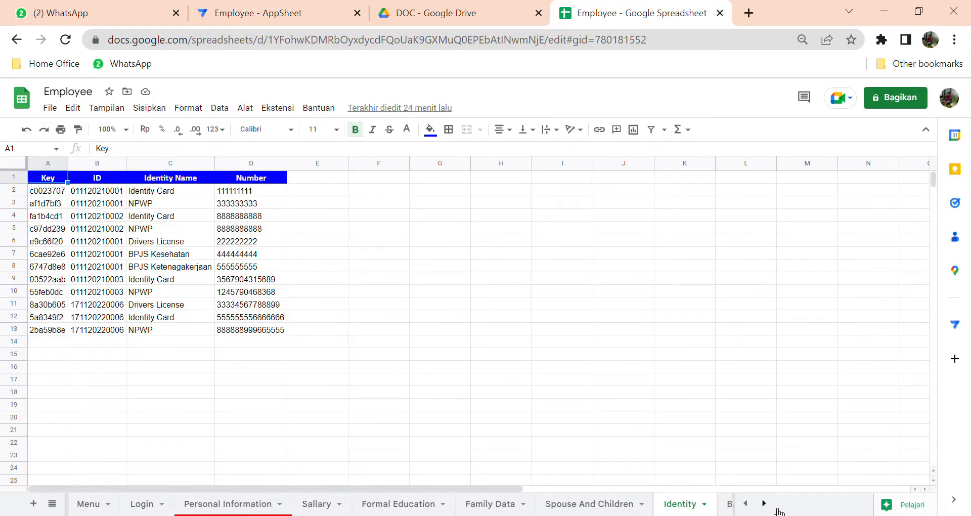
click(764, 503)
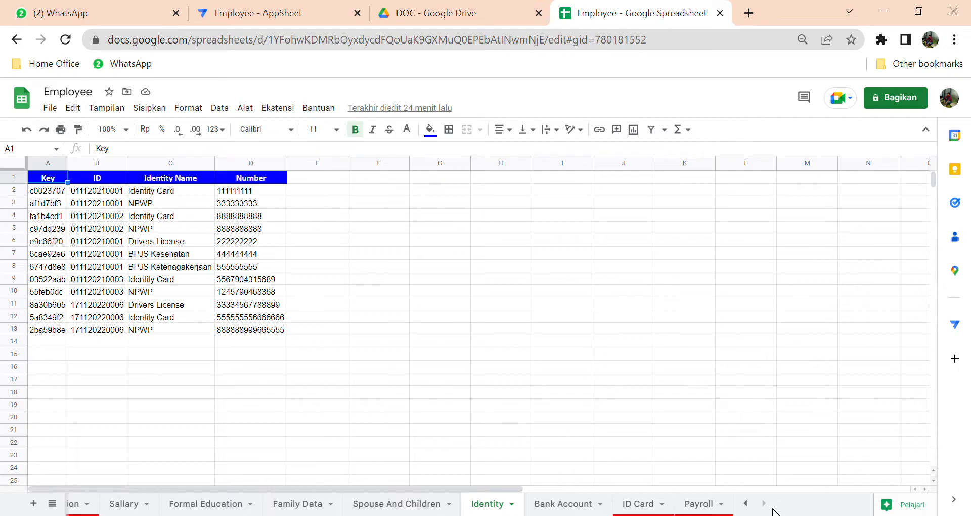
click(582, 511)
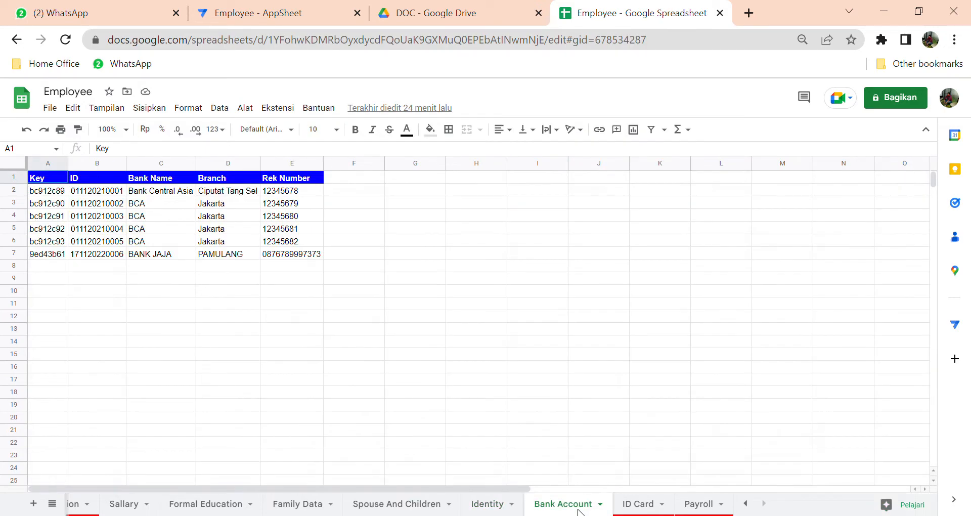
click(331, 22)
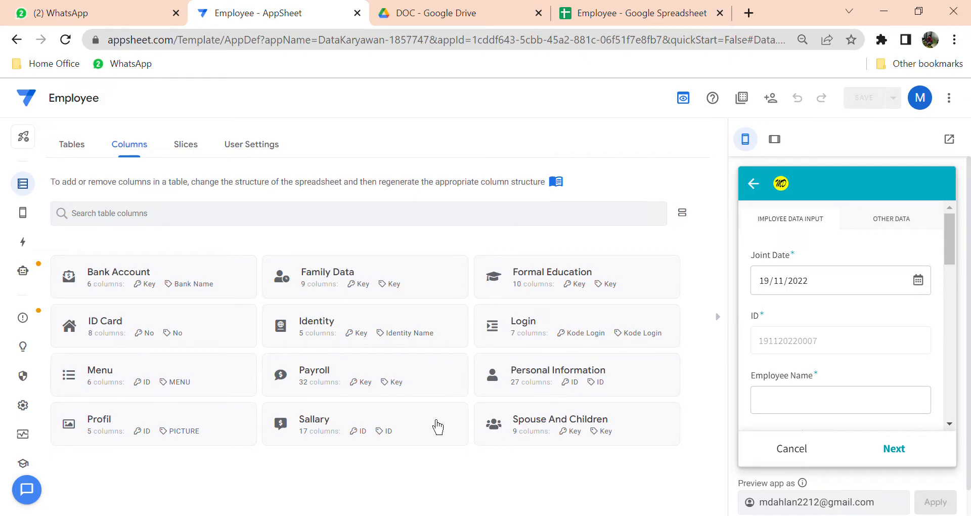
Step: Review the Bank Account table's columns, including the ID column's source table, the required flags and the initial values, and collapse the table
click(210, 295)
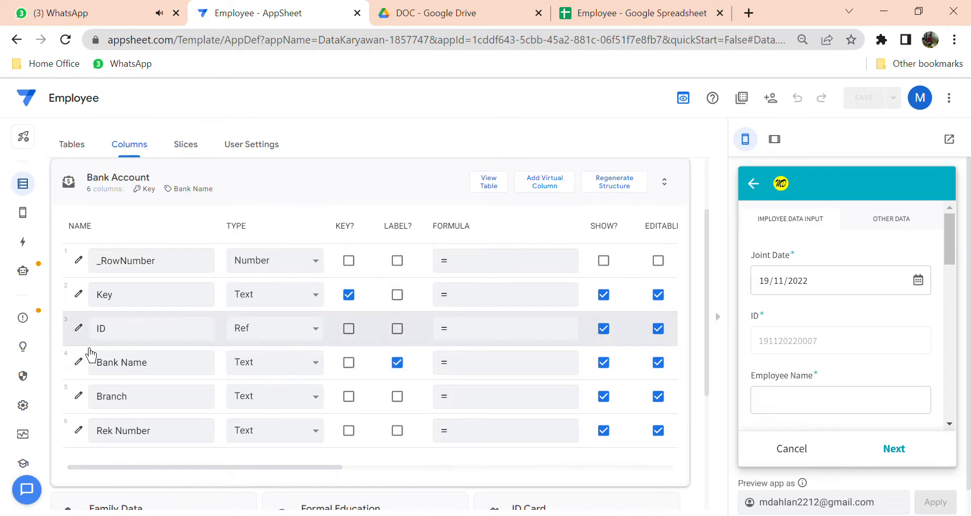
click(78, 328)
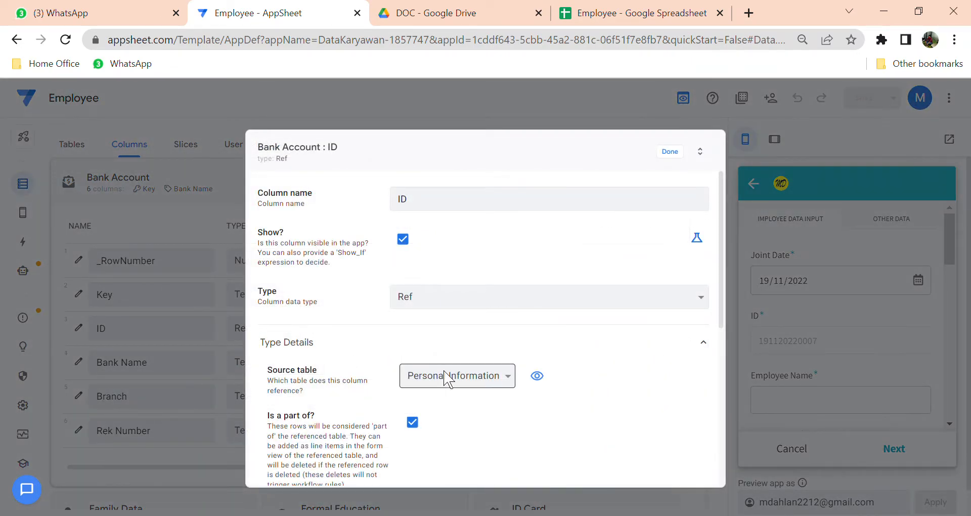
click(672, 153)
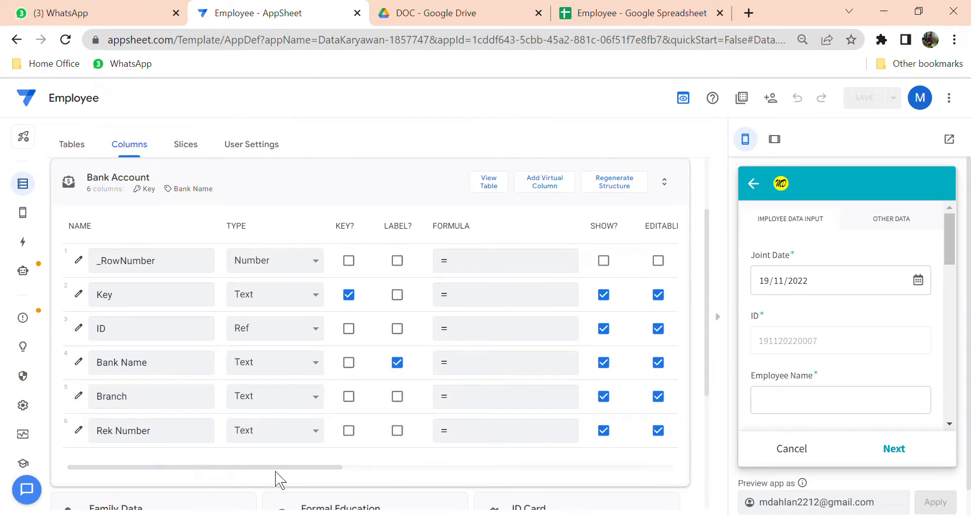
drag(276, 472, 427, 466)
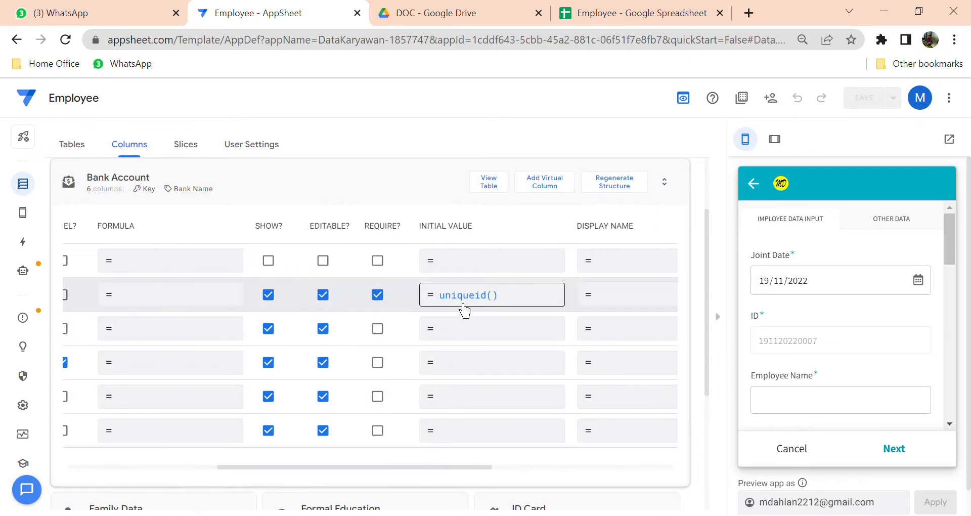
click(432, 195)
Step: Switch to the Employee Google spreadsheet, look through its list of sheets and return to the AppSheet editor
click(602, 18)
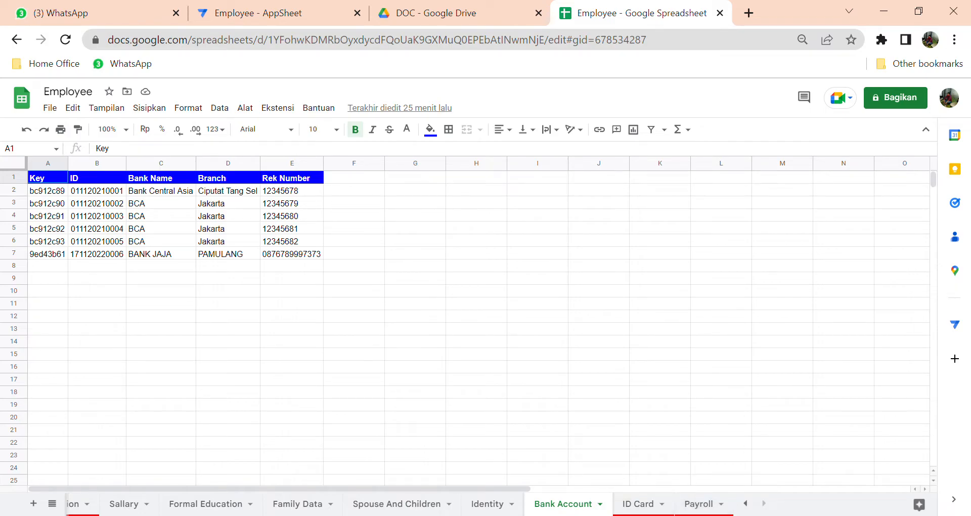
click(752, 511)
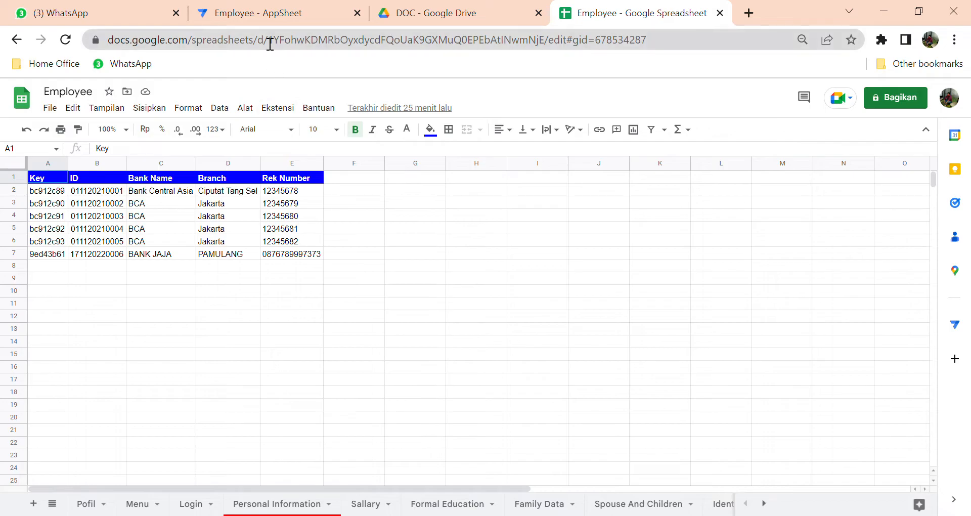
click(271, 13)
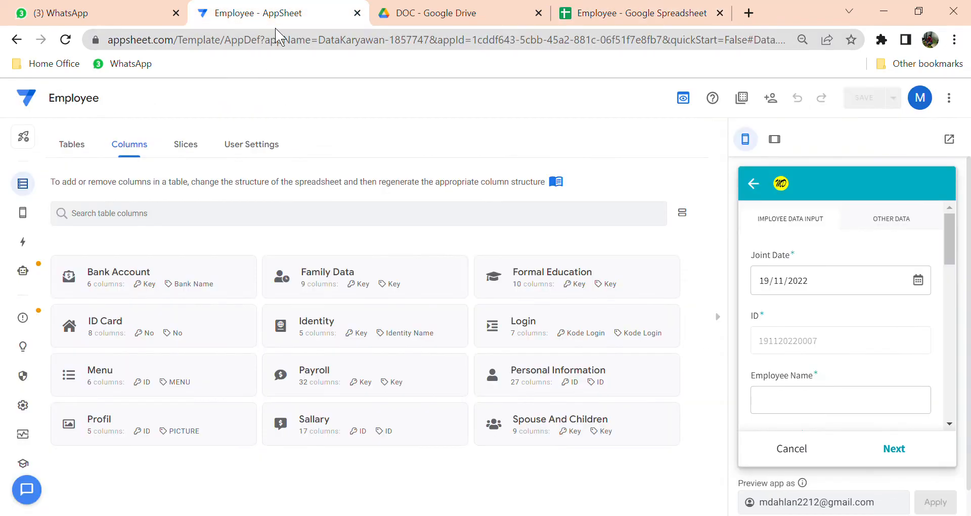
Step: Cancel the employee form in the app preview and browse the app's UX views to the Personal Information group
click(805, 458)
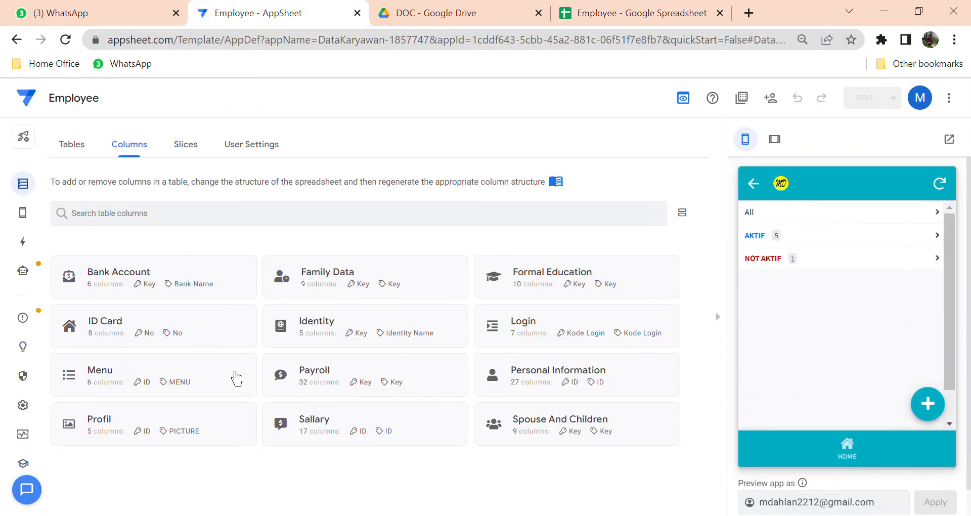
click(29, 222)
scroll(371, 273, down, 5)
scroll(372, 273, down, 12)
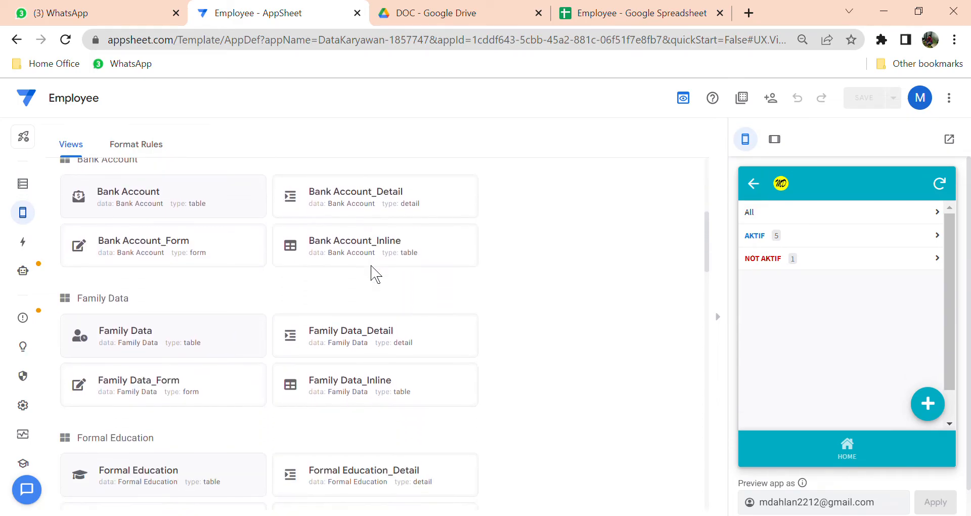
scroll(374, 273, down, 9)
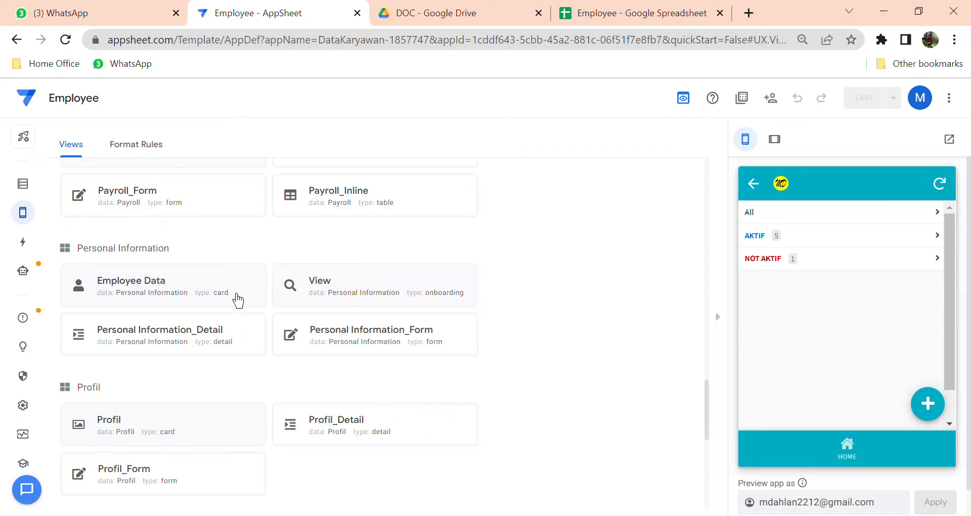
Step: Open the Employee Data view and examine its source data, view type, position, sorting, grouping, group aggregate and card layout
click(236, 295)
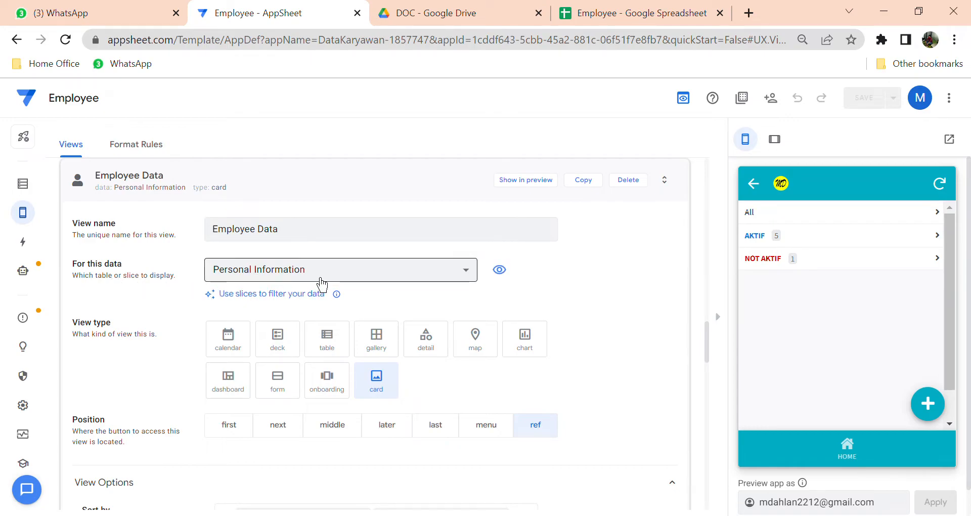
scroll(468, 369, down, 2)
scroll(399, 329, down, 2)
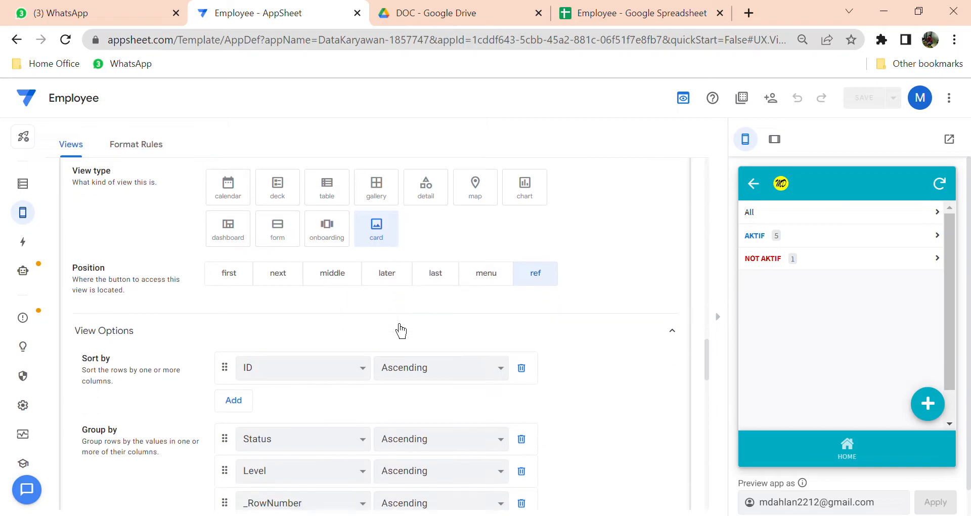
scroll(274, 386, down, 1)
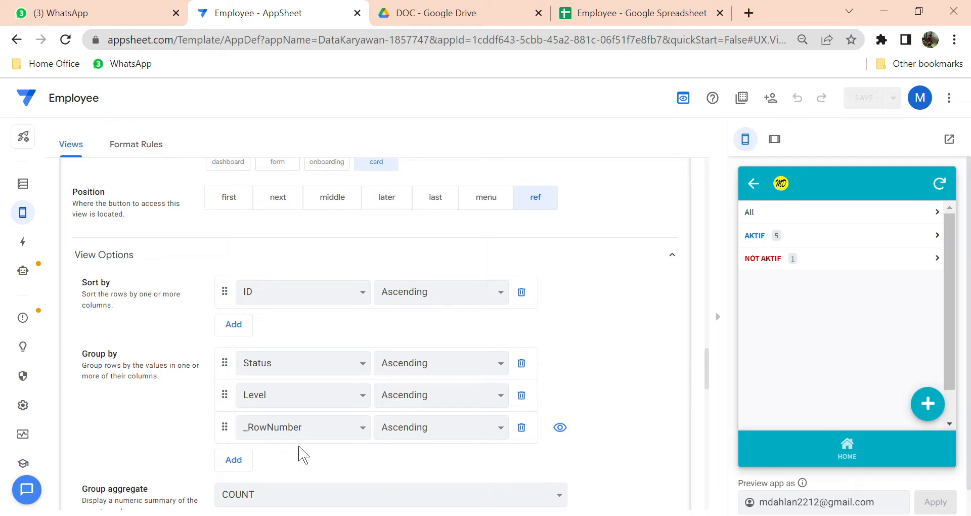
scroll(302, 454, down, 2)
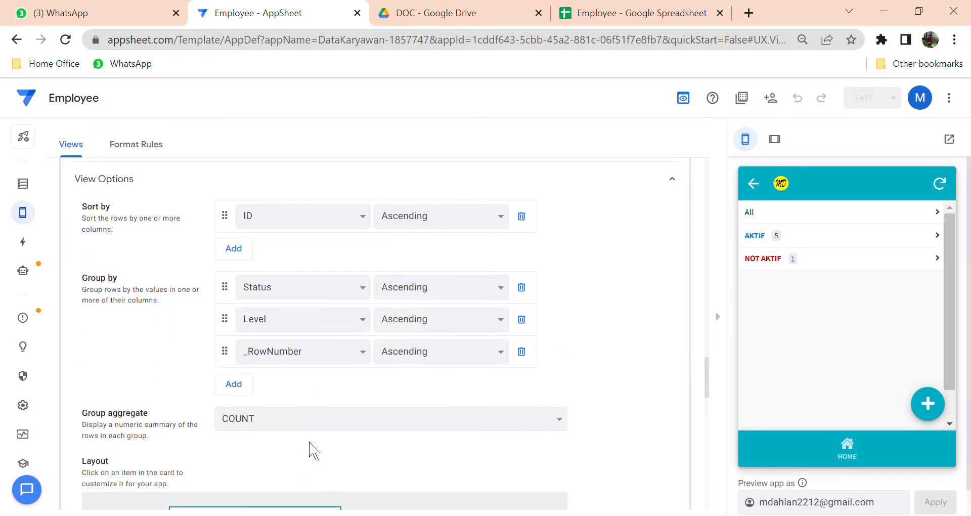
scroll(311, 450, down, 5)
scroll(305, 427, up, 3)
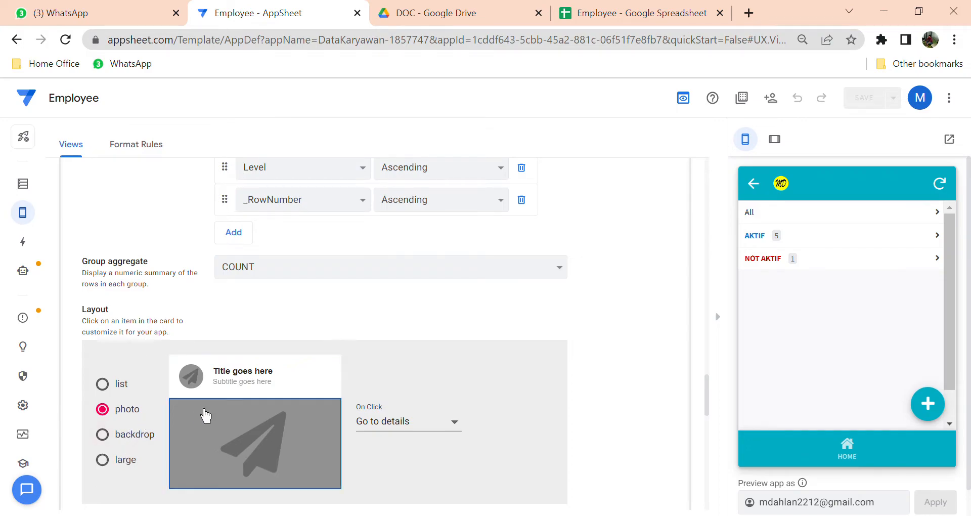
Step: Check which columns the Employee Data card layout assigns to its large image, thumbnail, title and subtitle
click(318, 430)
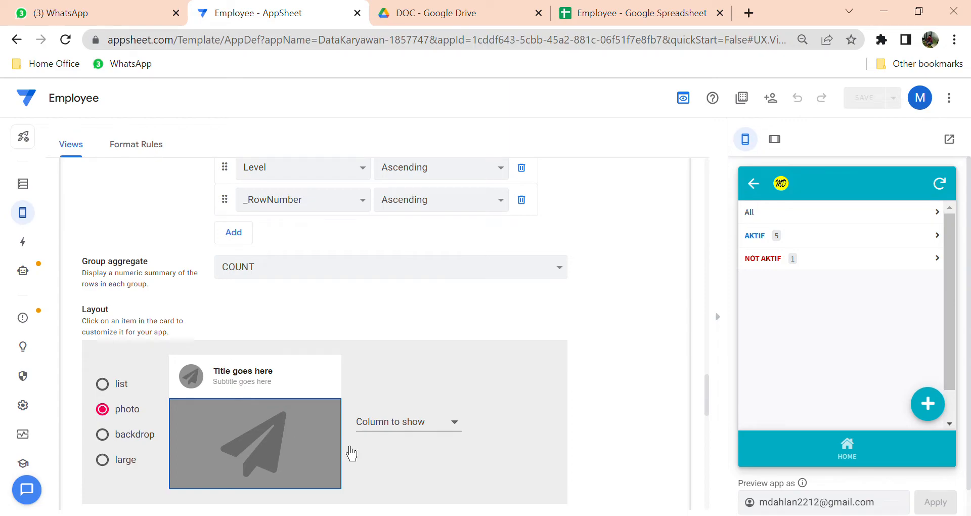
click(196, 385)
click(274, 375)
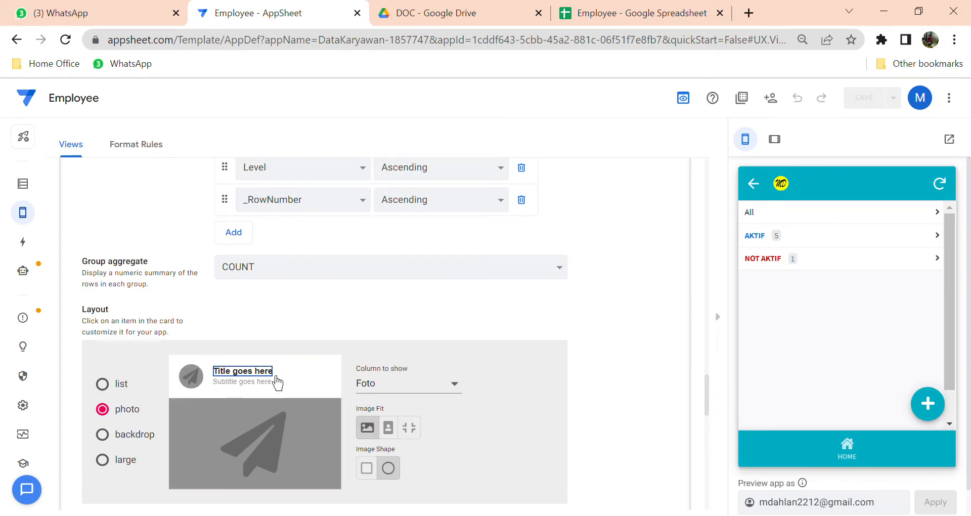
click(269, 382)
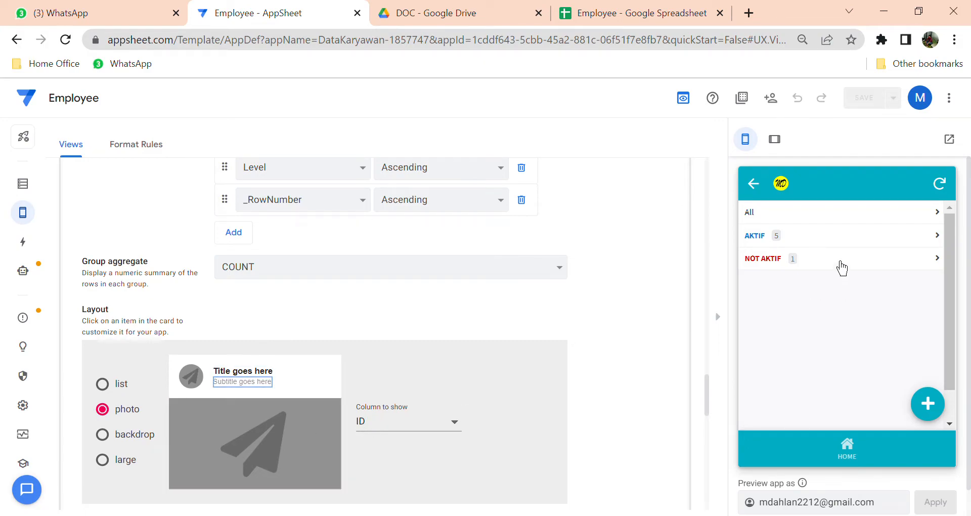
Step: Show all employees in the app preview, look through the cards, and collapse the Employee Data view's settings
click(833, 220)
click(833, 220)
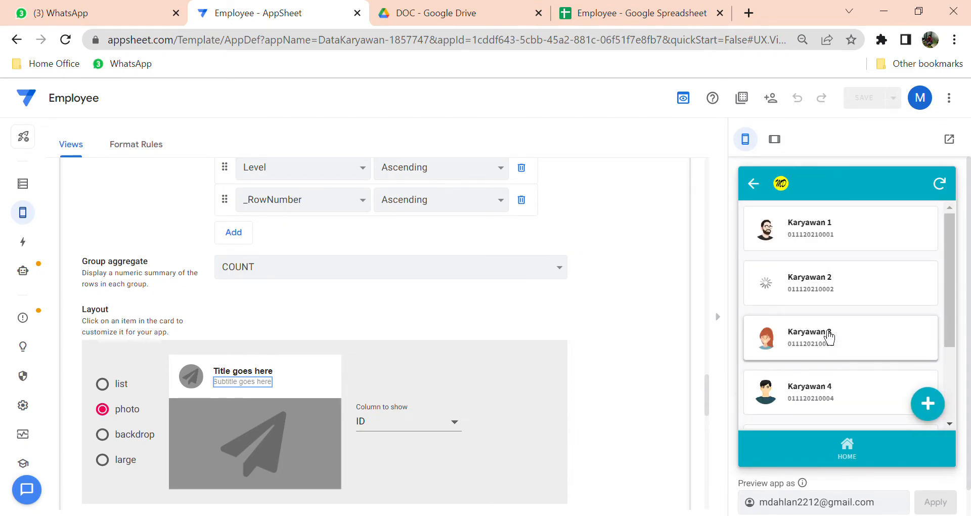
scroll(823, 298, down, 2)
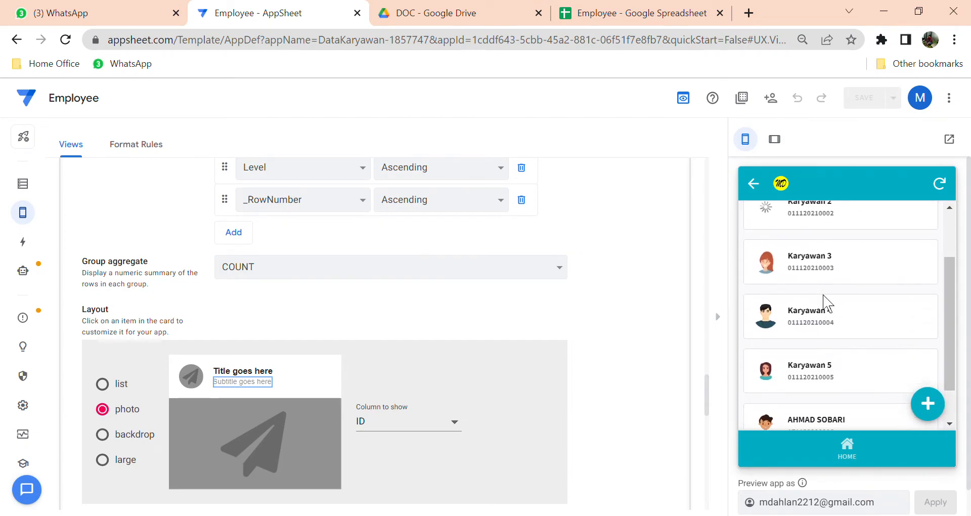
scroll(436, 371, up, 9)
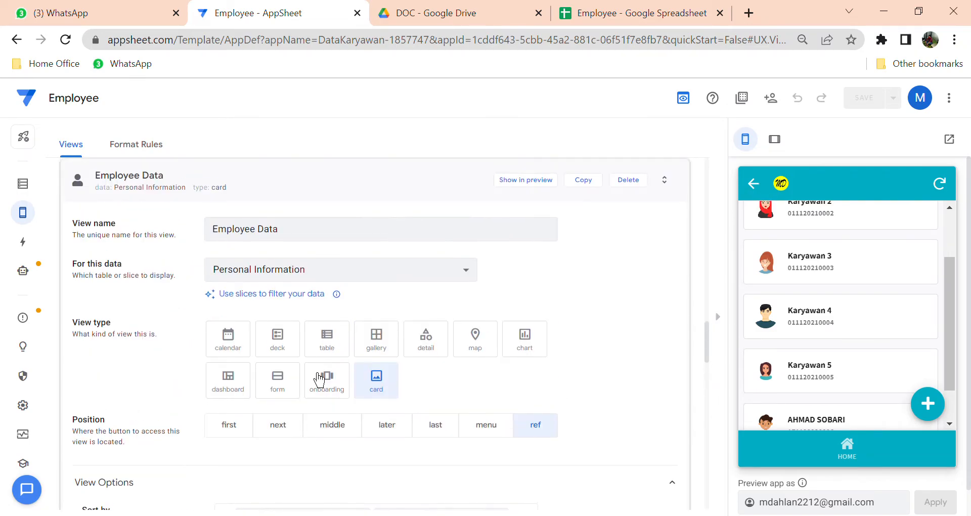
scroll(320, 380, up, 2)
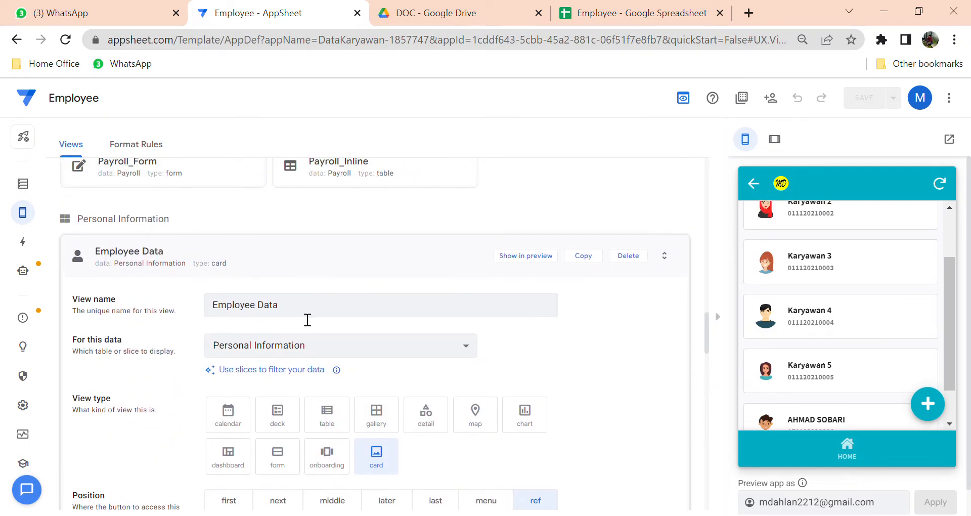
click(318, 272)
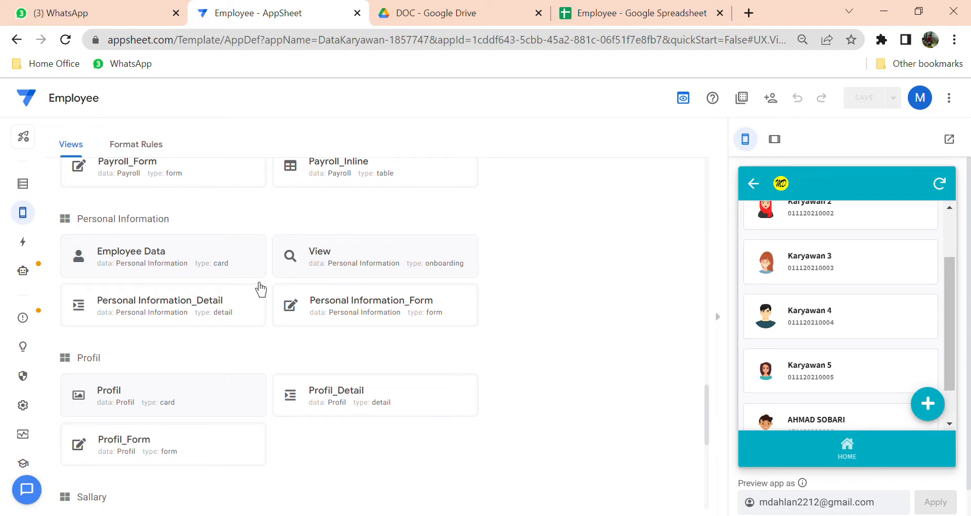
Step: Open the Personal Information_Form view, start a new employee in the app preview, and examine the form's page style, form style and column order
click(452, 329)
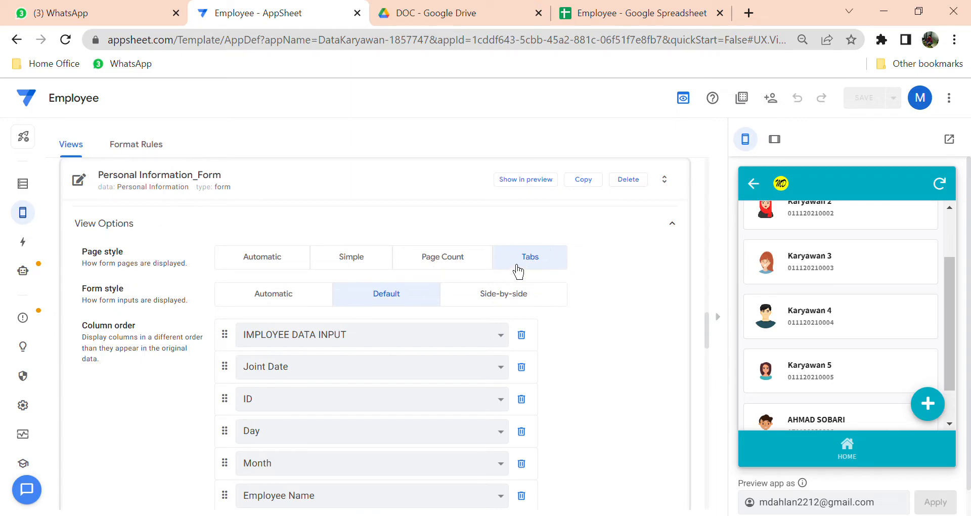
click(928, 405)
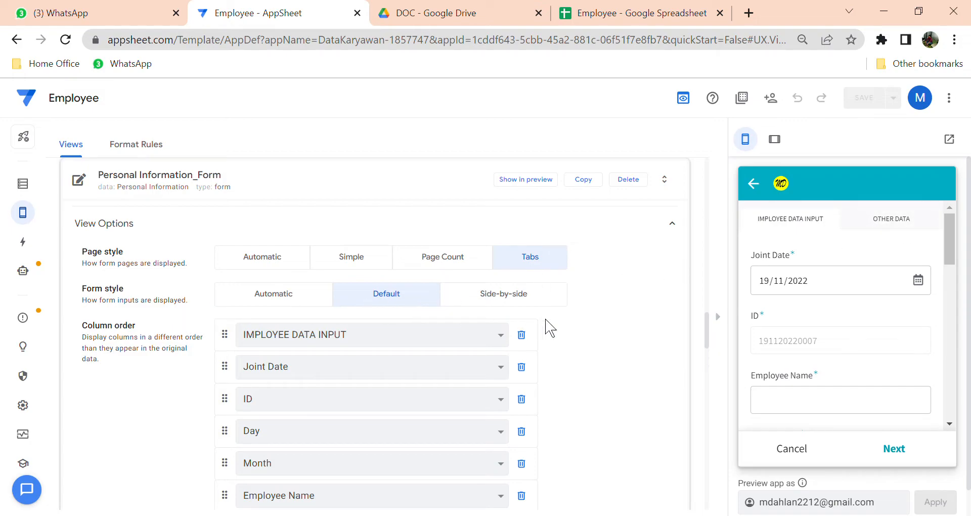
scroll(441, 329, down, 1)
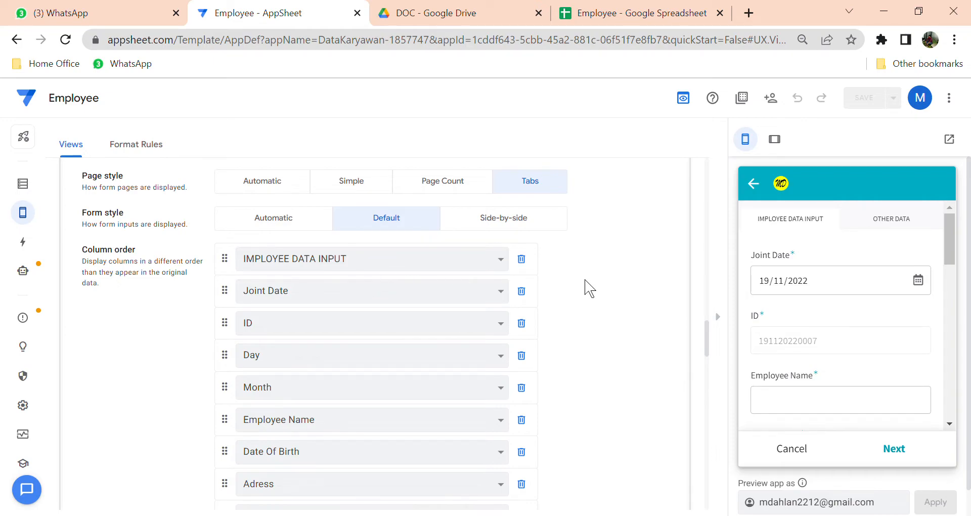
scroll(588, 288, down, 2)
scroll(588, 289, down, 5)
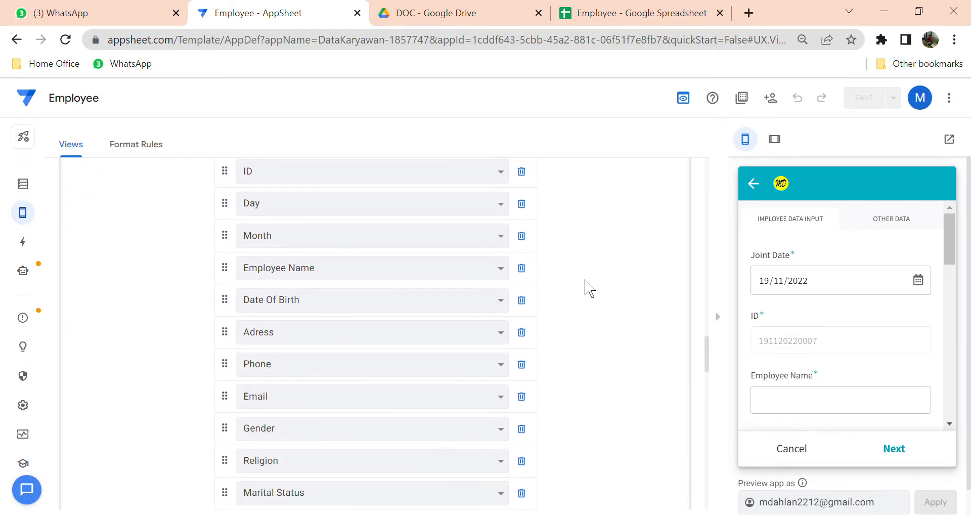
scroll(588, 289, down, 5)
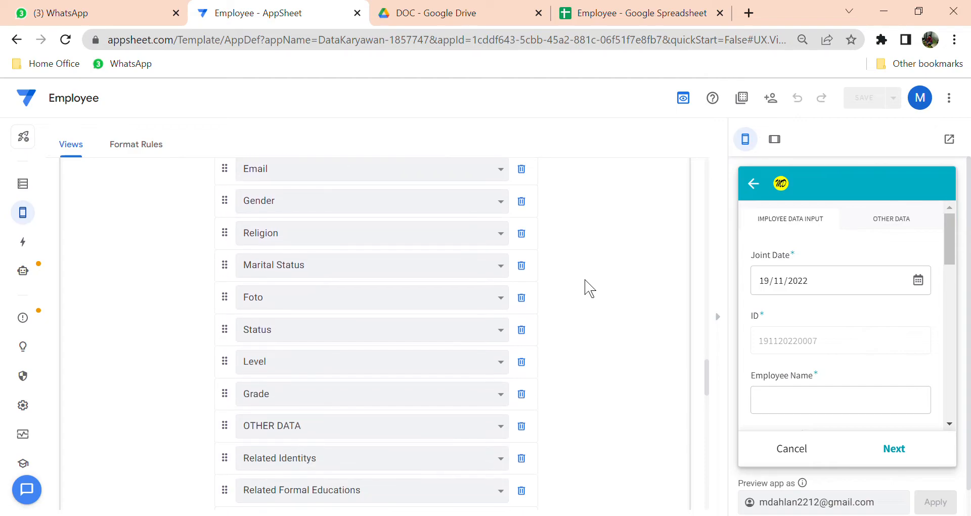
scroll(588, 288, down, 2)
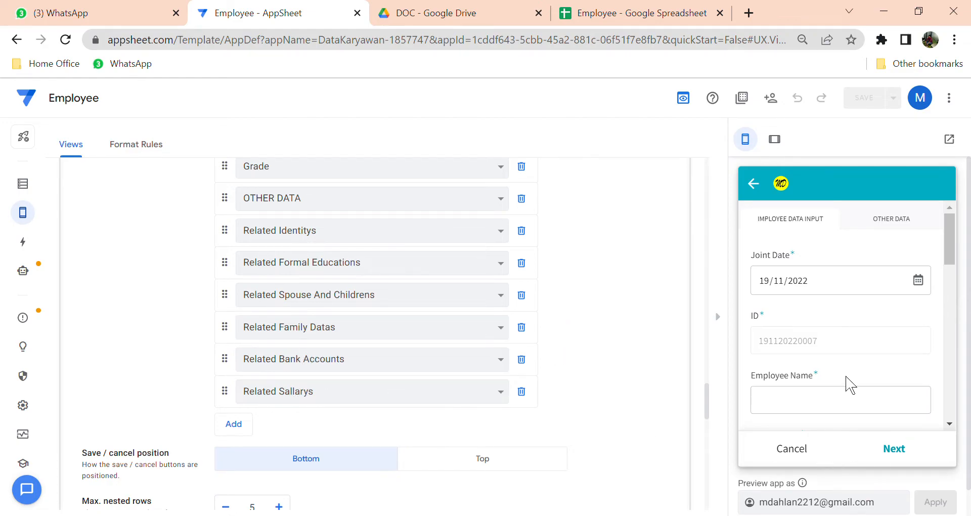
scroll(832, 354, down, 3)
scroll(833, 354, up, 3)
Step: Compare the form's IMPLOYEE DATA INPUT and OTHER DATA pages in the app preview and look through the related entry sections
click(903, 236)
click(816, 231)
click(912, 458)
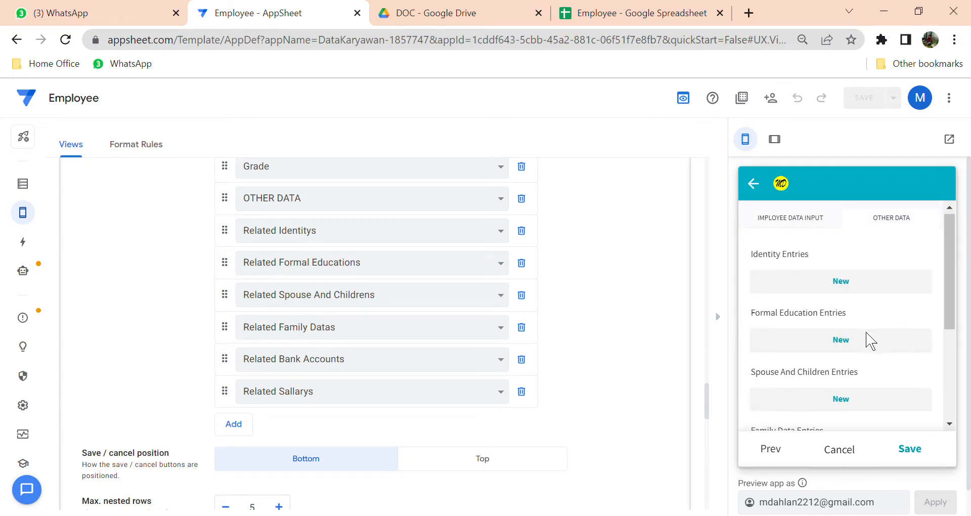
scroll(868, 340, down, 4)
scroll(866, 348, up, 5)
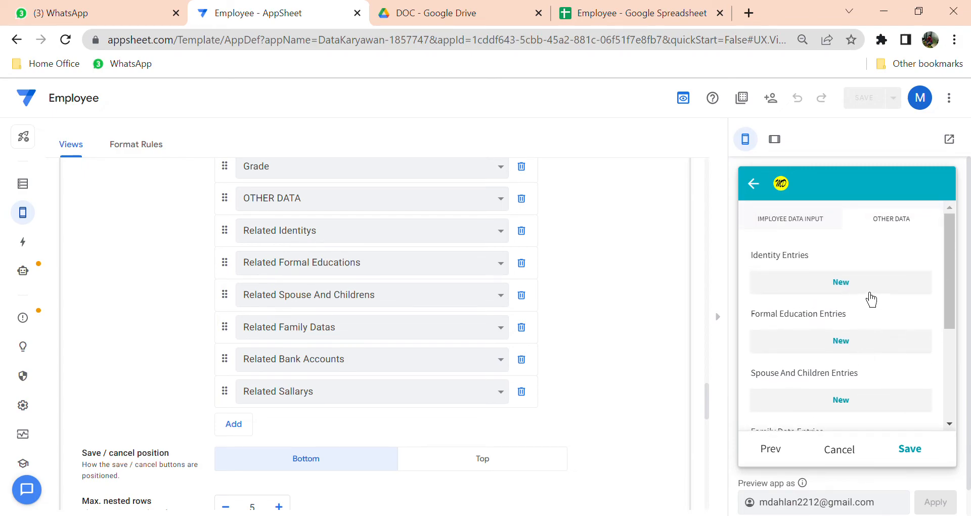
Step: Open blank Identity and Family Data entries from the OTHER DATA page, check their fields, and return to the employee form each time
click(840, 297)
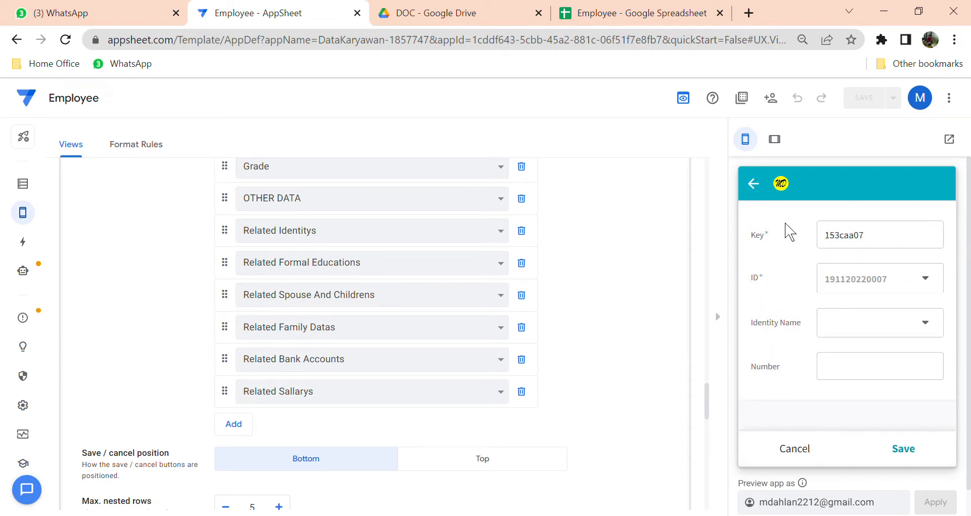
click(753, 183)
scroll(875, 349, down, 2)
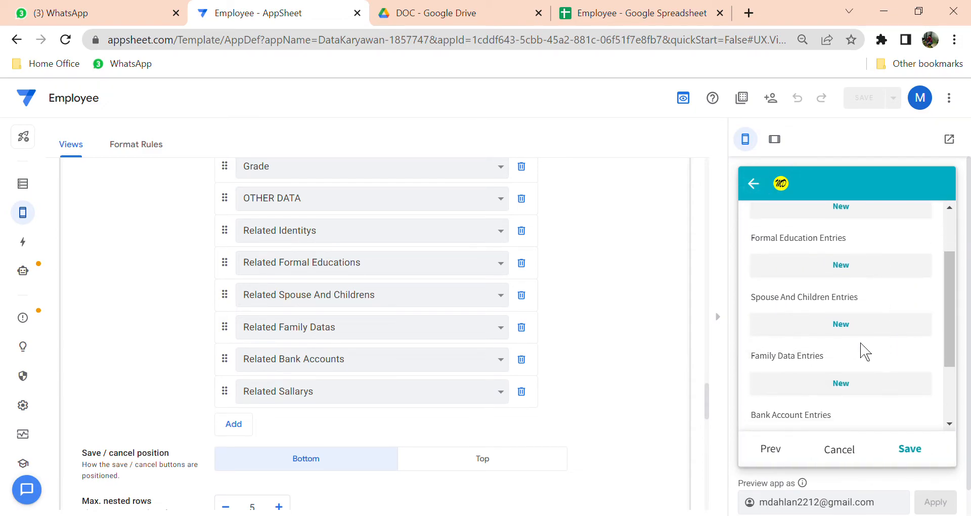
click(832, 390)
scroll(845, 351, down, 4)
scroll(771, 230, up, 4)
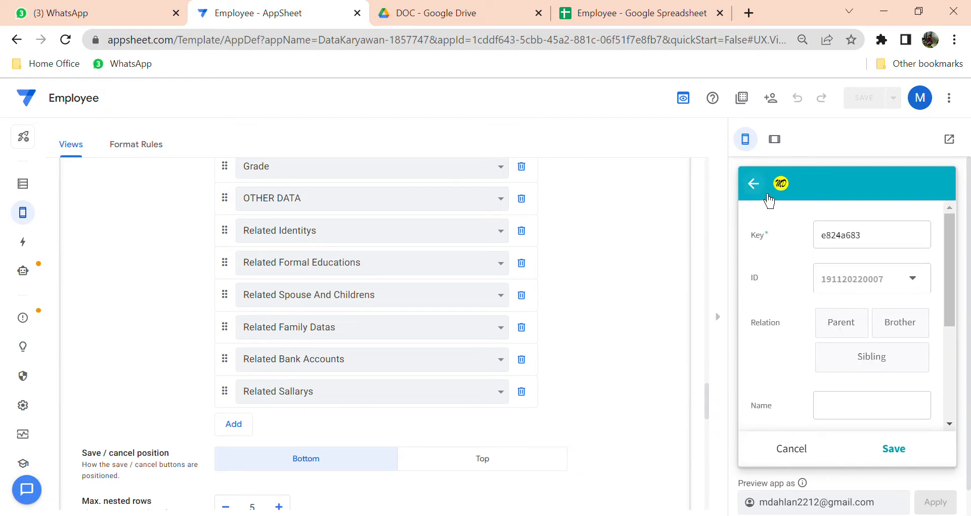
click(768, 198)
Step: Open a blank Sallary entry from the OTHER DATA page and look through its salary and allowance fields
scroll(878, 349, down, 2)
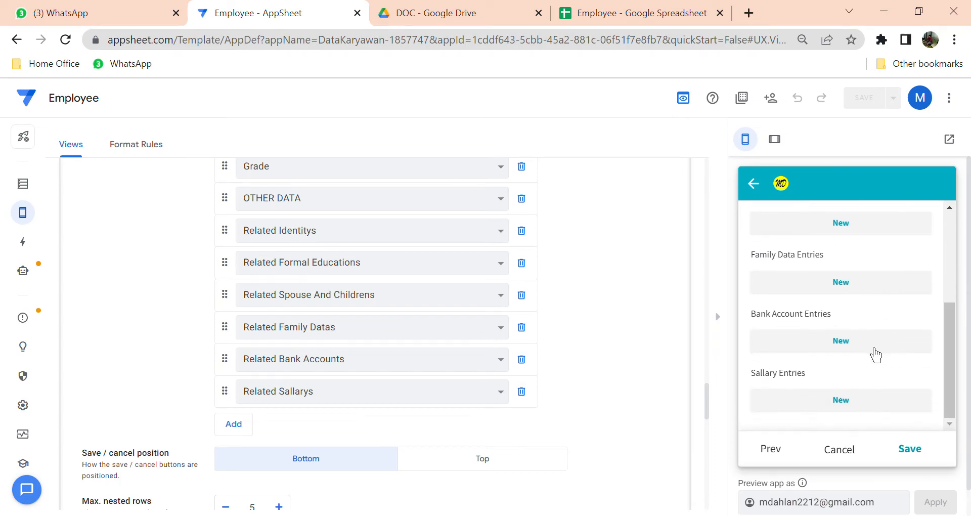
click(840, 408)
scroll(860, 341, down, 3)
scroll(860, 342, down, 2)
scroll(863, 347, up, 5)
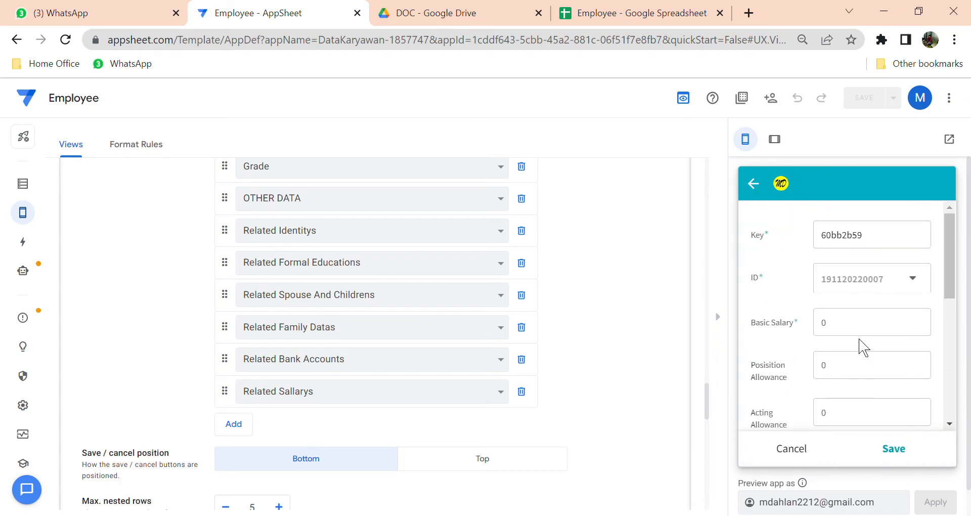
Step: Collapse the Personal Information_Form settings and open the Personal Information_Detail view to examine its card layout options
scroll(366, 412, up, 14)
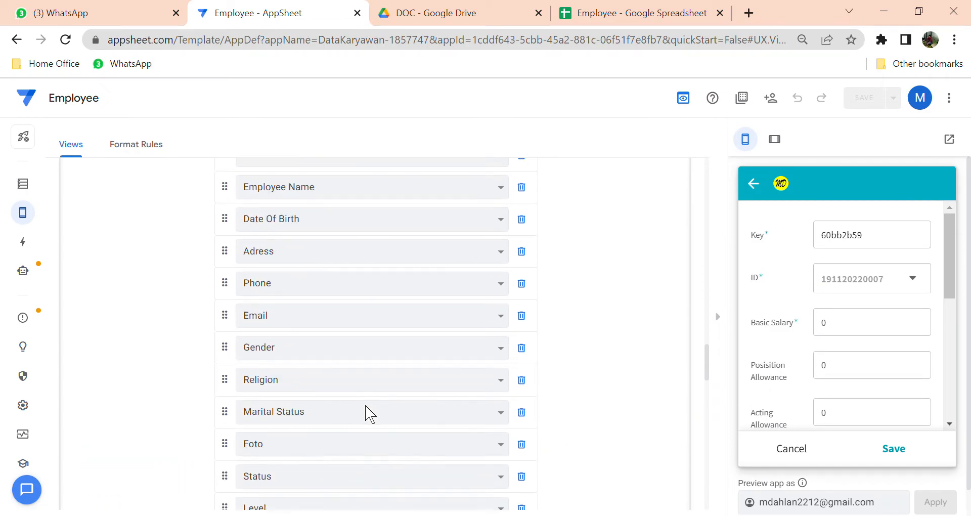
scroll(367, 414, up, 1)
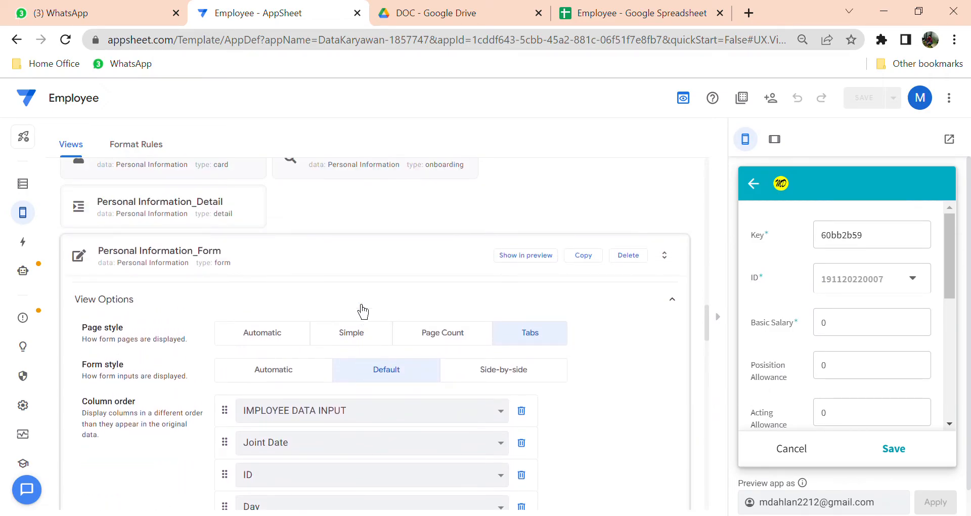
click(386, 271)
scroll(247, 309, up, 1)
click(250, 303)
scroll(506, 364, down, 1)
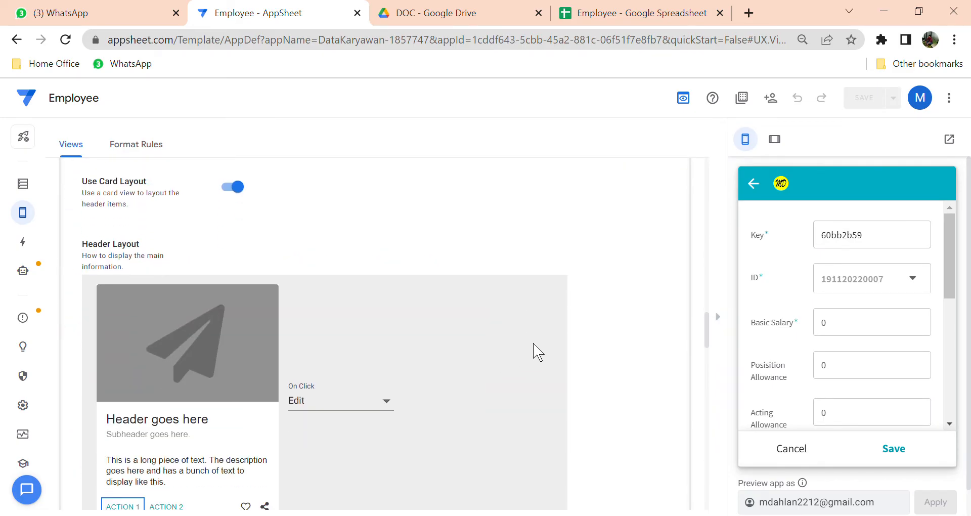
scroll(581, 347, up, 3)
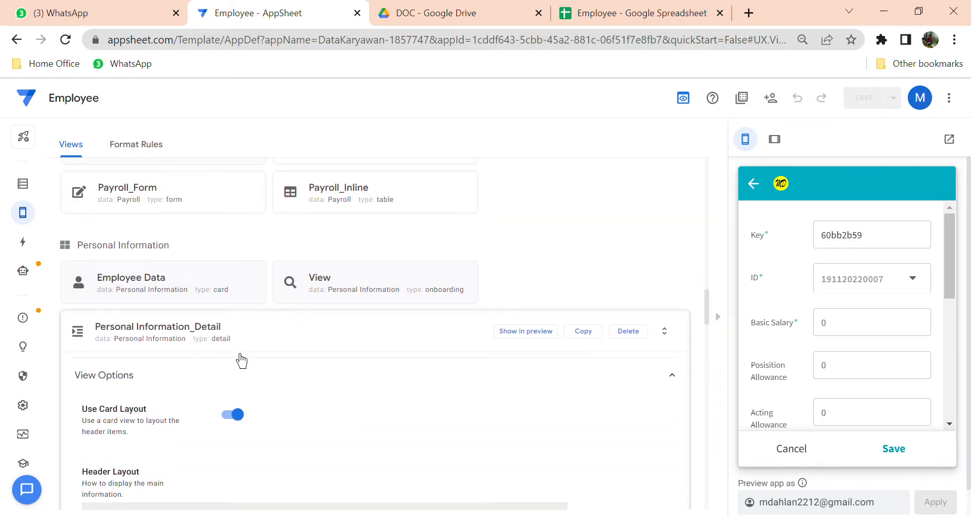
scroll(314, 342, down, 3)
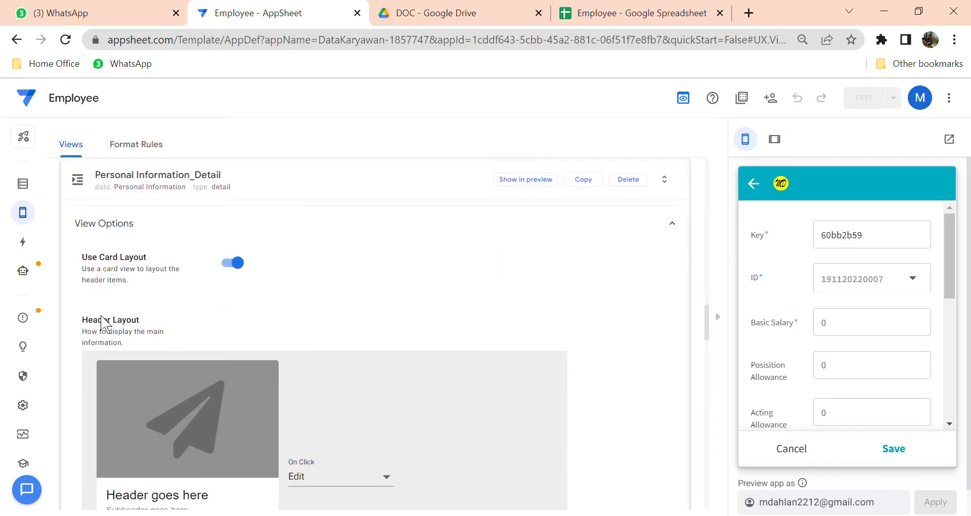
Step: Cancel the salary and employee forms in the app preview, then open the last employee's record and look through its details
click(797, 458)
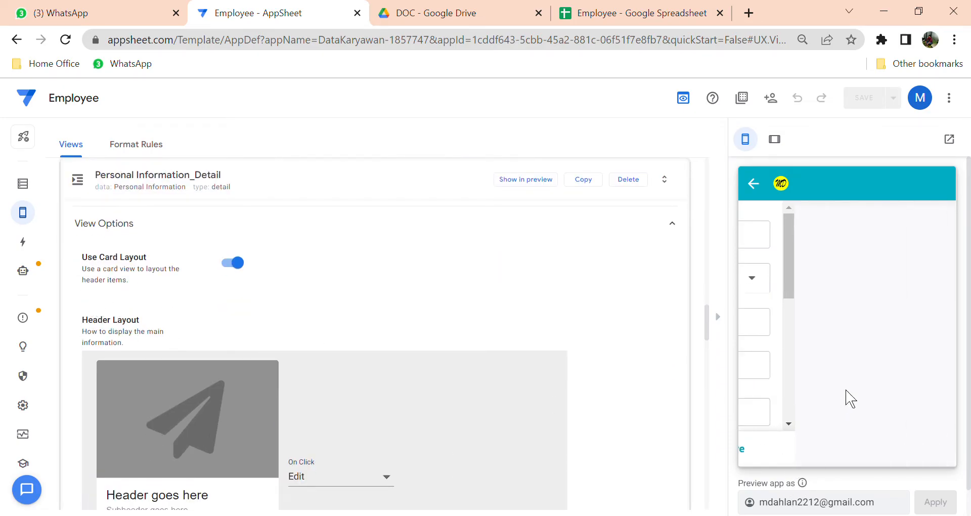
click(853, 466)
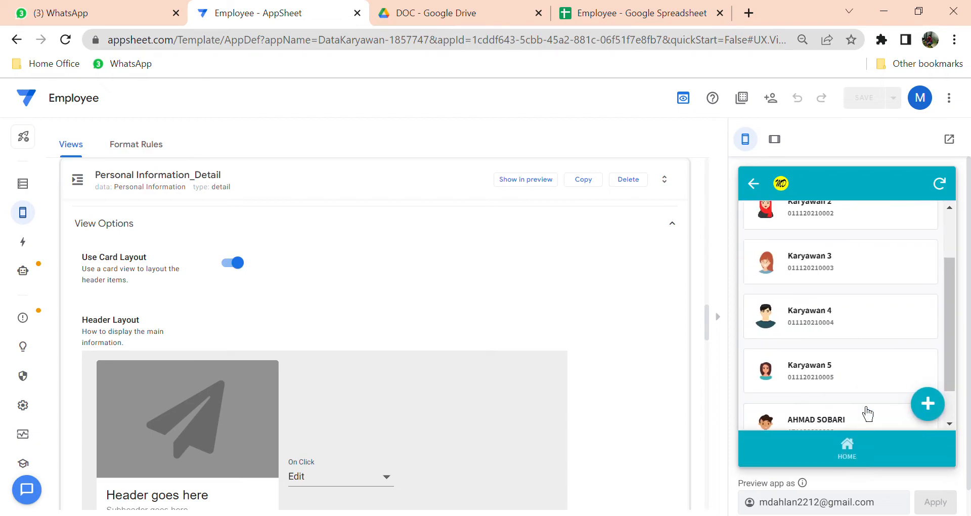
scroll(841, 376, down, 1)
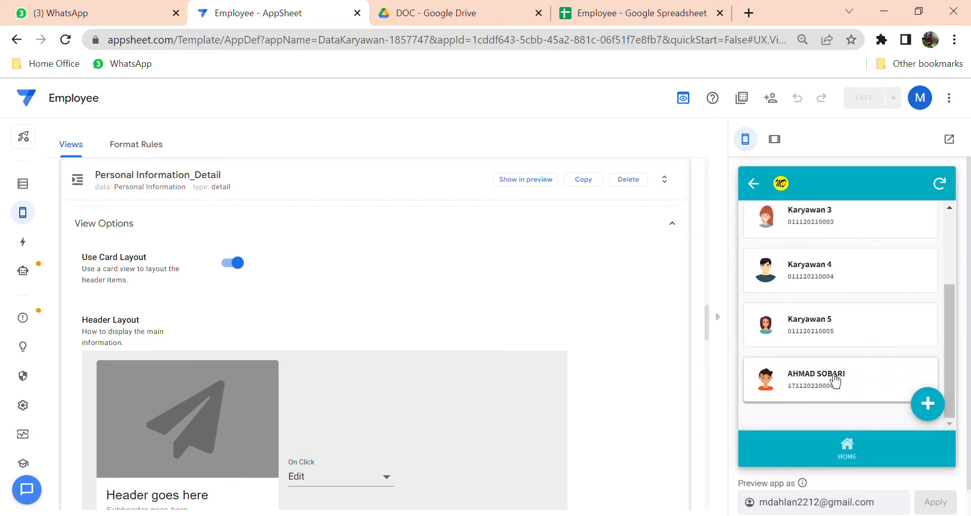
click(836, 376)
scroll(850, 343, down, 3)
scroll(848, 336, down, 10)
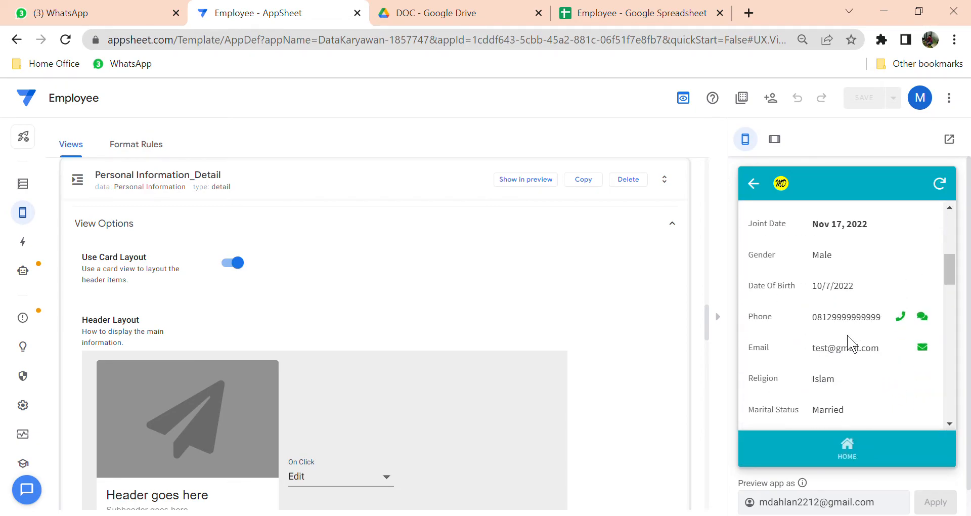
scroll(848, 339, up, 10)
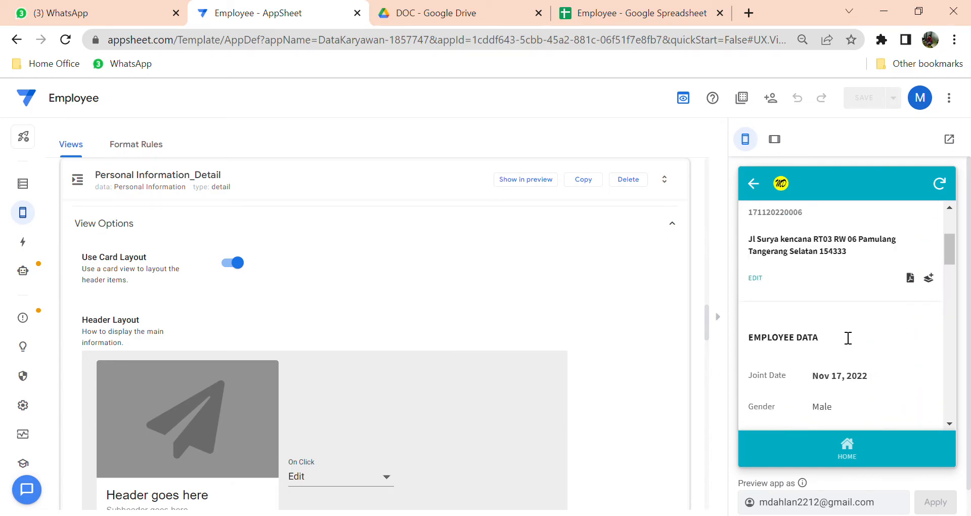
scroll(364, 381, up, 3)
scroll(147, 390, down, 4)
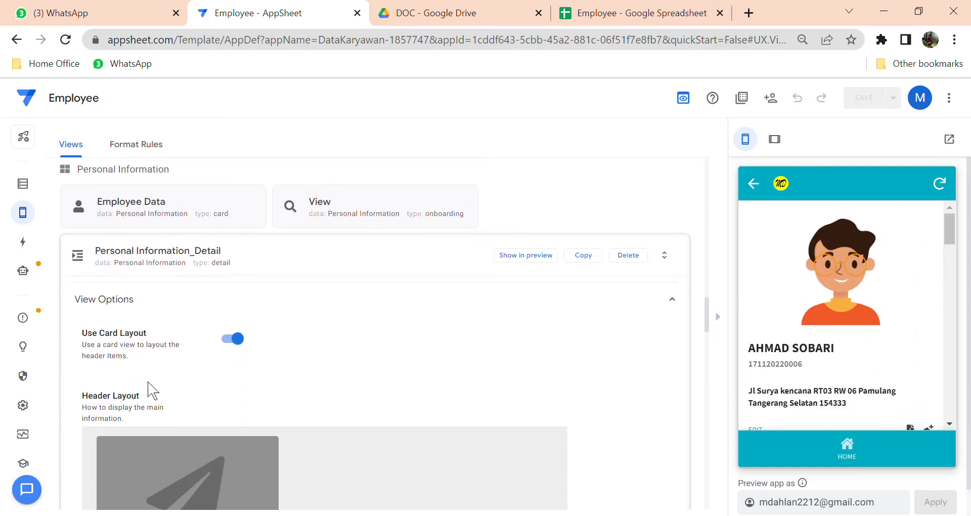
Step: Check which columns the Personal Information_Detail header layout assigns to its image, header, subheader and description
scroll(150, 364, up, 1)
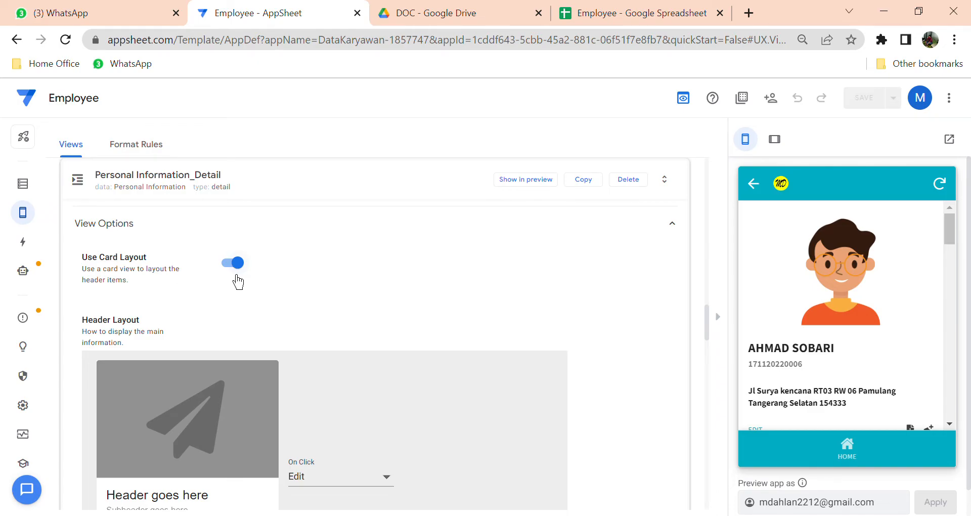
scroll(237, 282, down, 3)
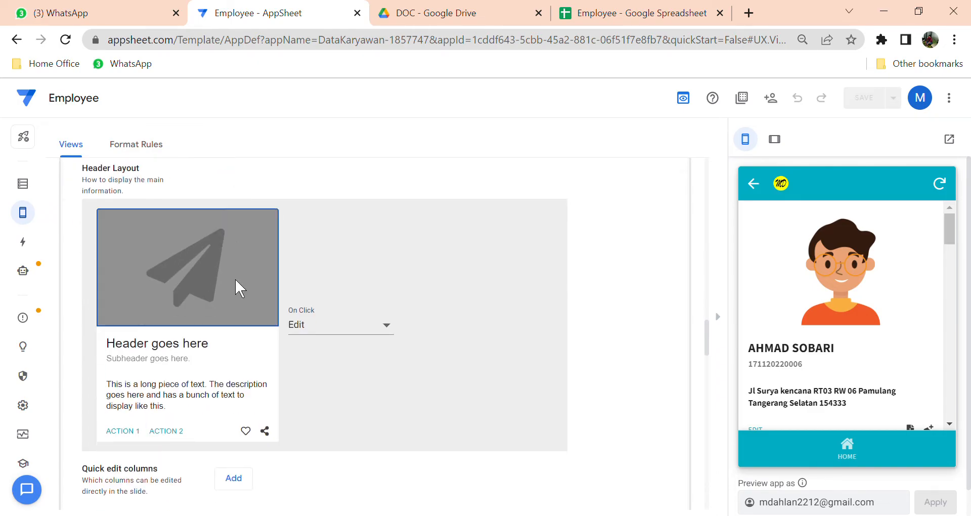
click(197, 299)
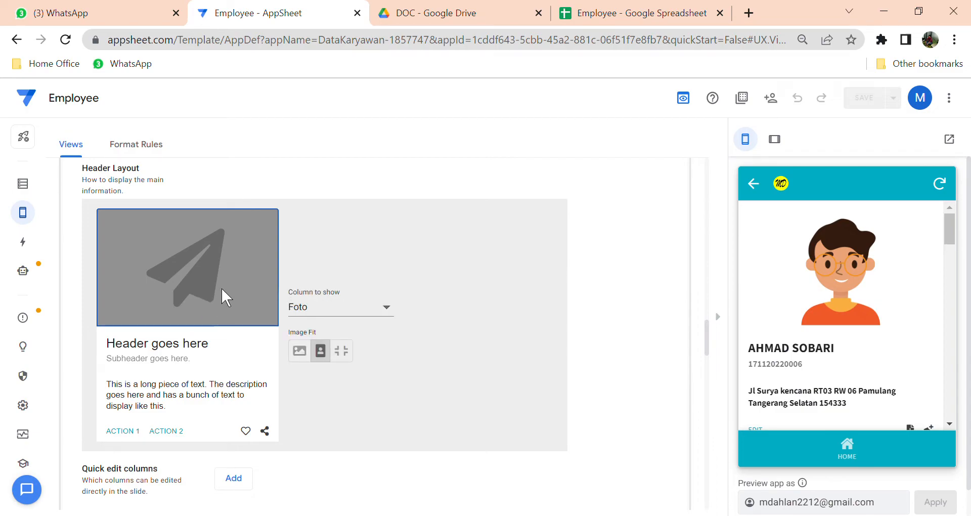
click(187, 348)
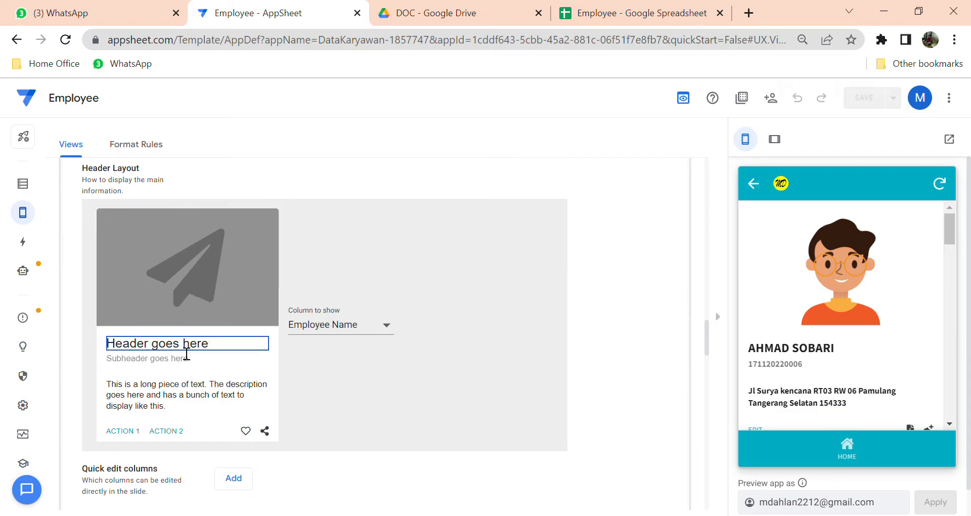
click(183, 358)
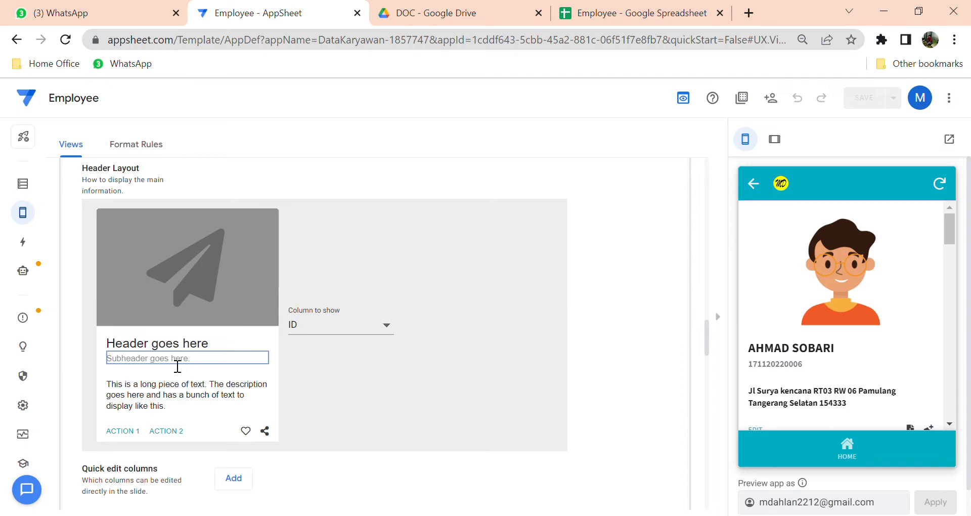
click(175, 391)
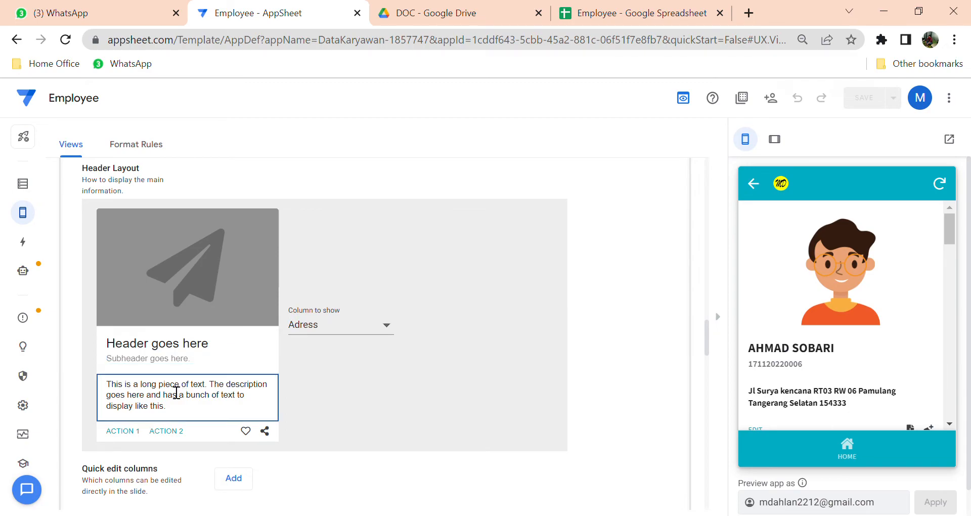
Step: Check the on-click actions assigned to the detail header's text actions and icons, and collapse the Personal Information_Detail settings
click(132, 436)
click(170, 438)
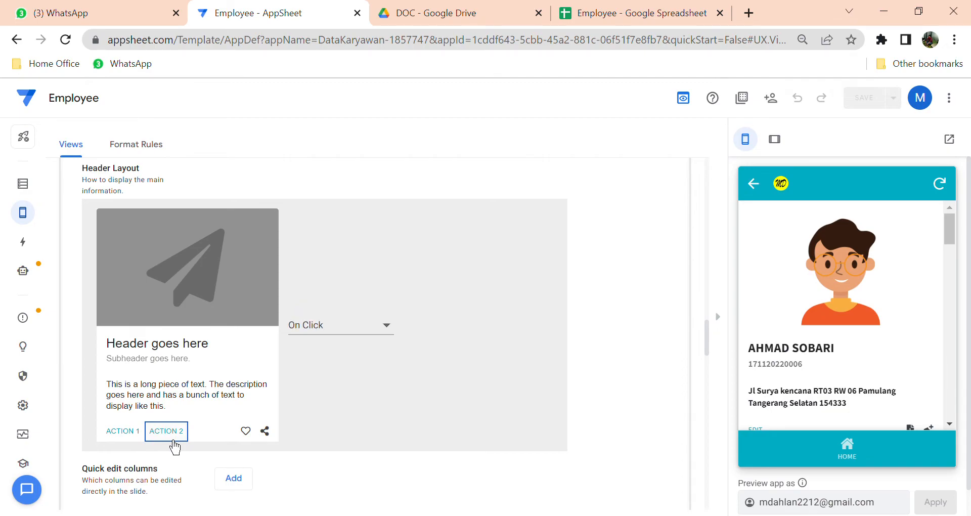
click(253, 442)
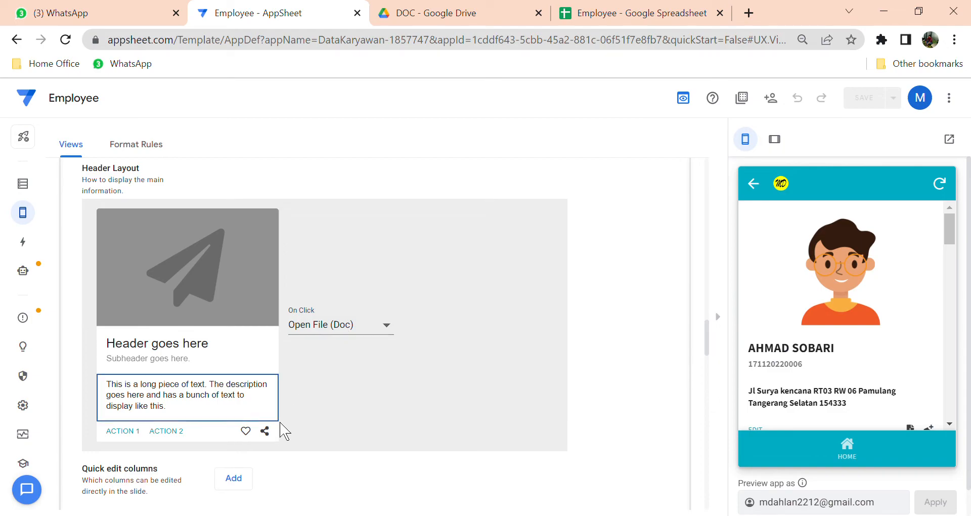
click(267, 433)
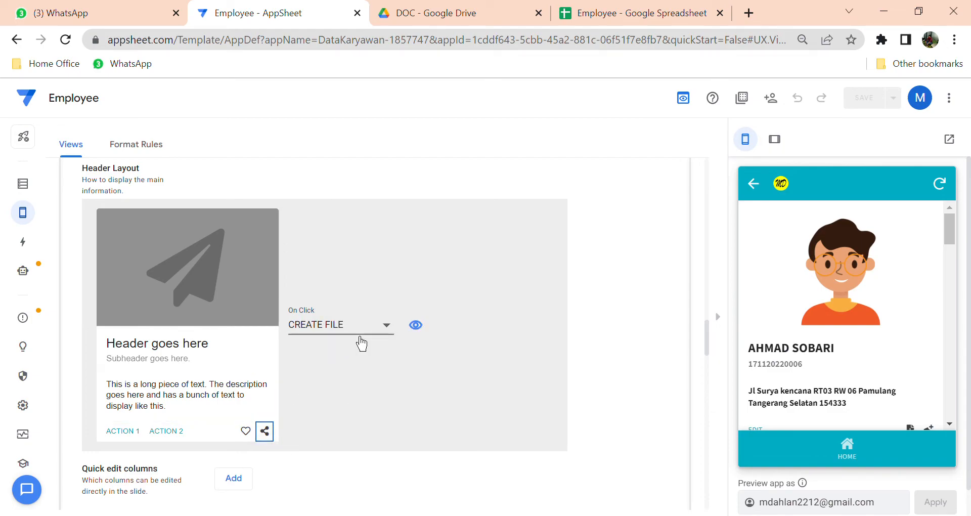
scroll(343, 372, up, 6)
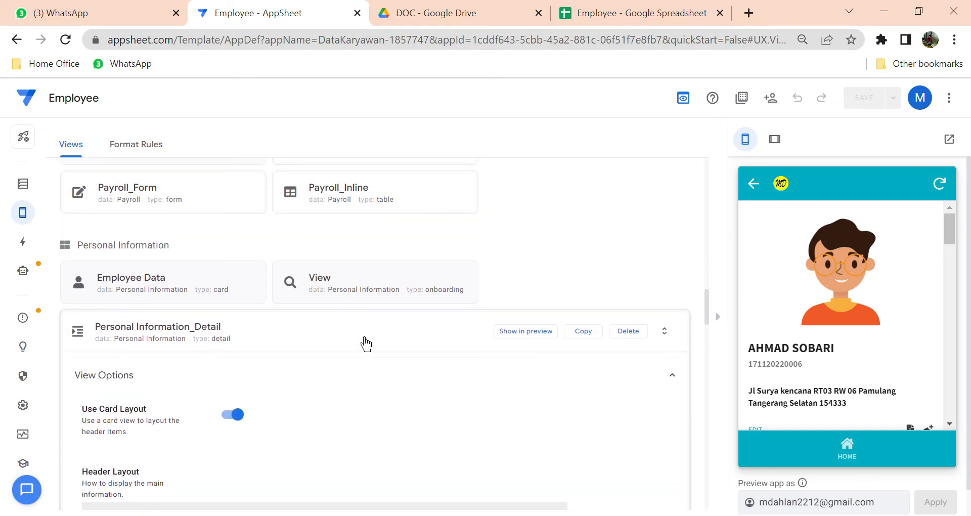
click(366, 344)
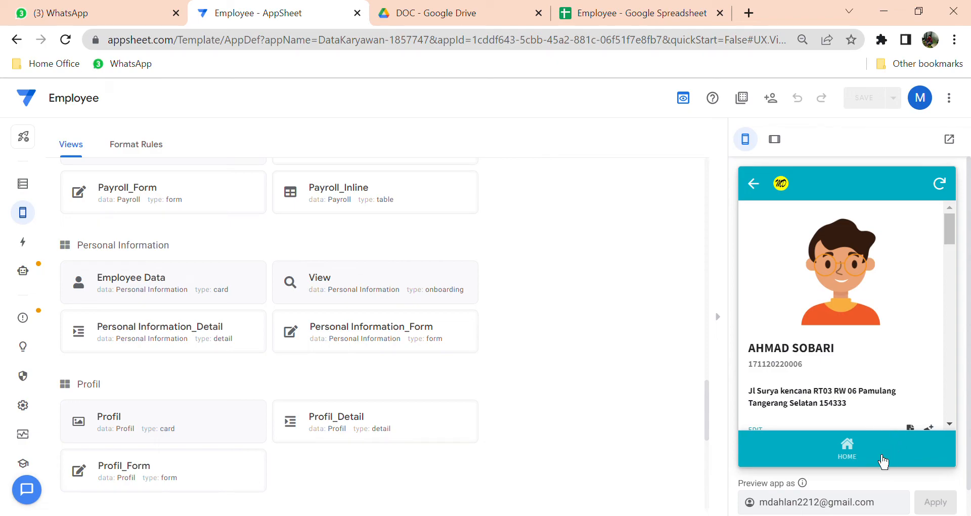
Step: Return to the app preview's home, open the employee list through Menu, and look through the fields of a new employee form
click(873, 453)
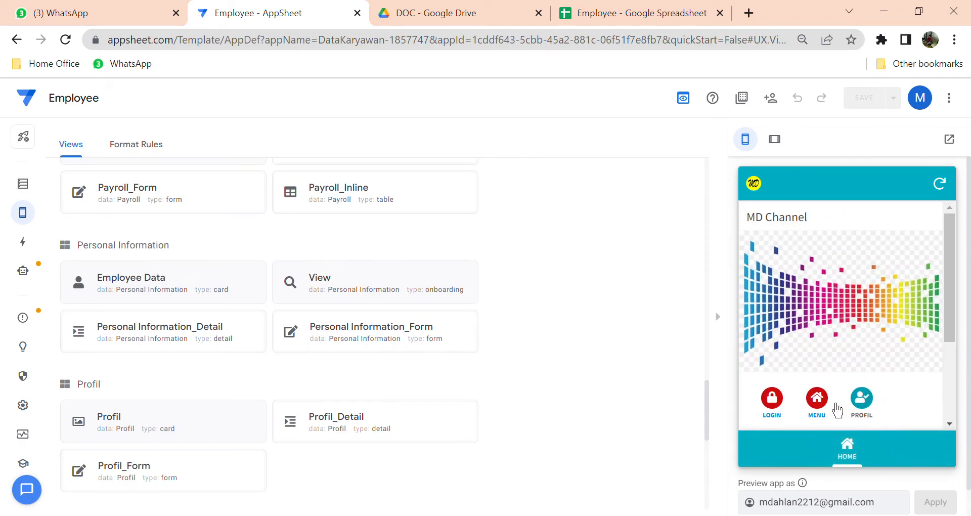
click(836, 406)
click(820, 310)
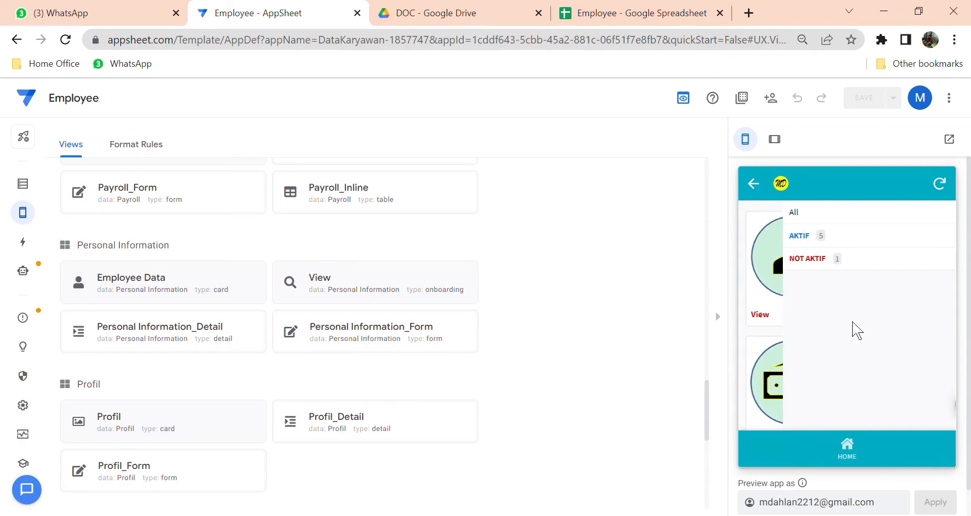
click(926, 406)
scroll(878, 349, down, 3)
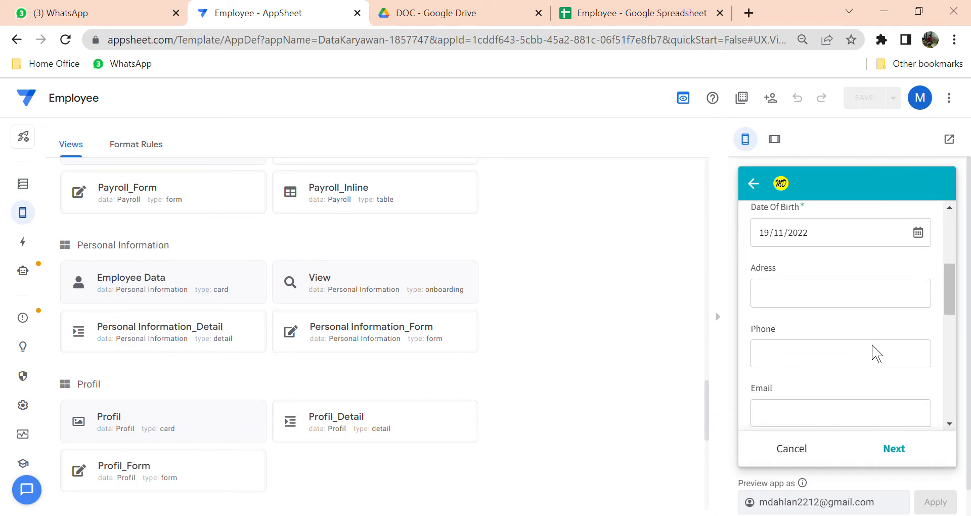
scroll(880, 313, up, 5)
Step: Open the Other Data page of the new employee form and check its related entry sections, from Identity to Sallary
click(900, 230)
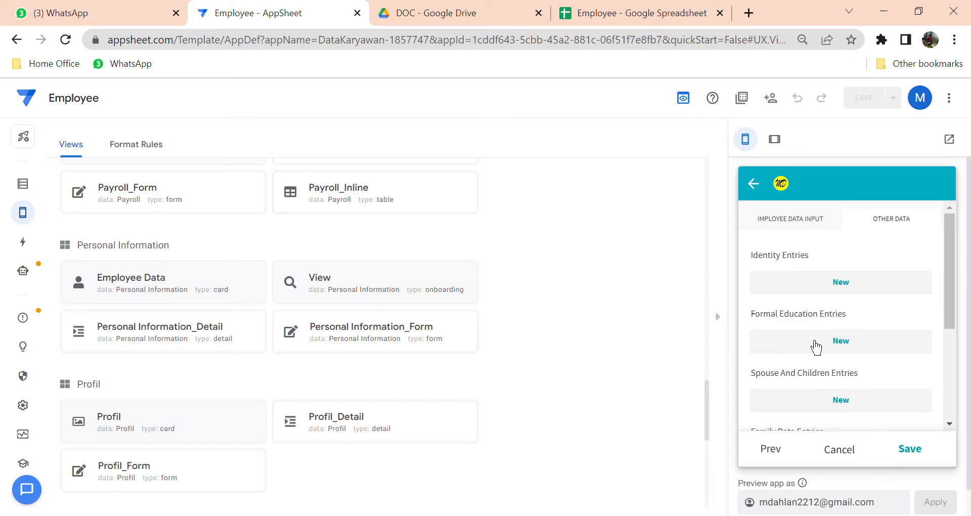
scroll(816, 347, down, 1)
scroll(824, 335, down, 1)
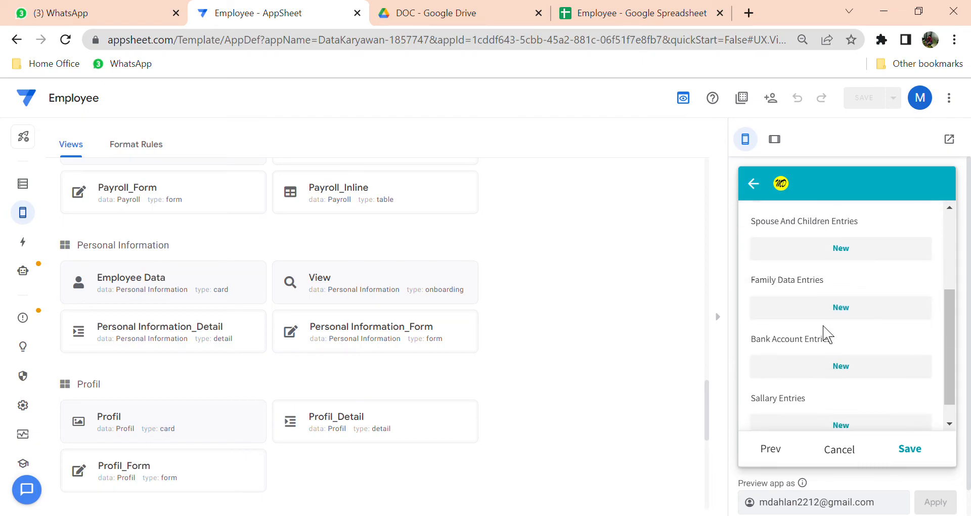
scroll(816, 362, down, 2)
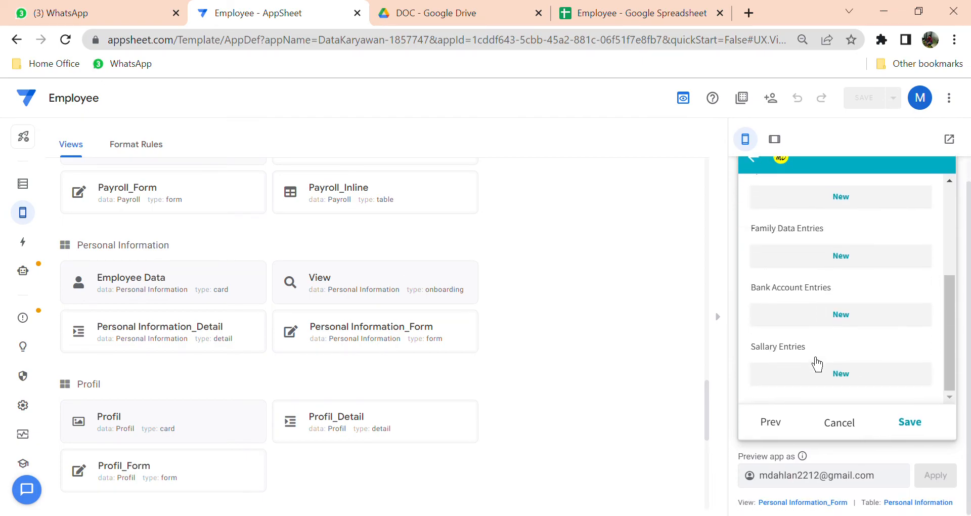
scroll(824, 381, up, 3)
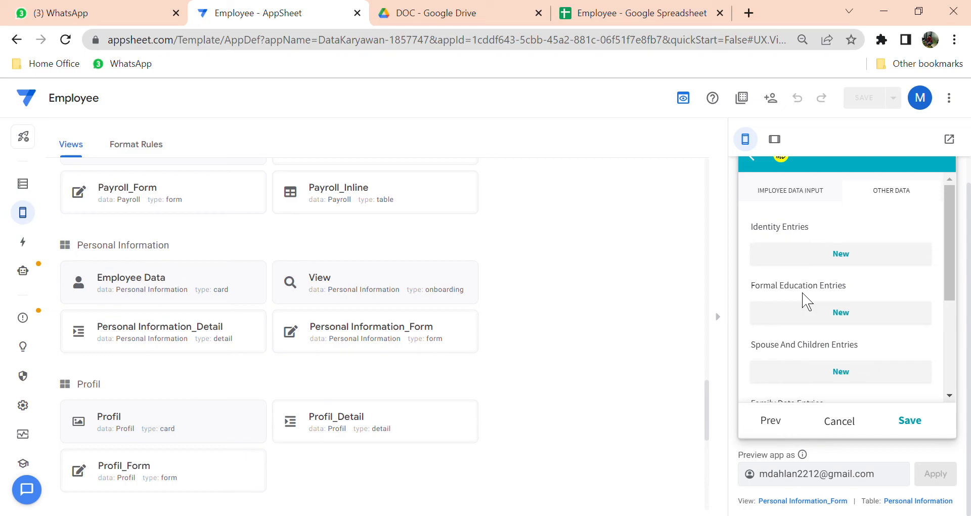
Step: Examine the view options of Profil_Form and briefly open Profil_Detail, collapsing both views again
scroll(424, 372, down, 2)
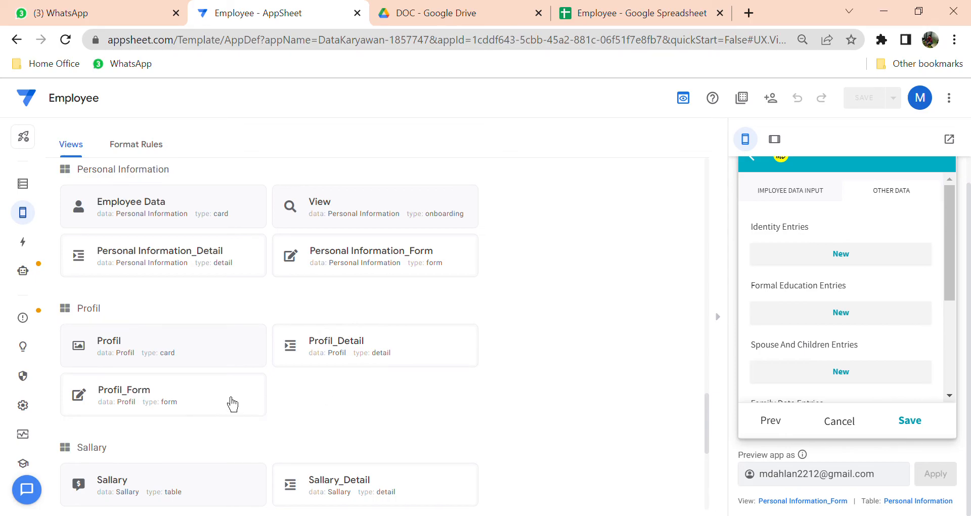
click(377, 377)
scroll(479, 329, down, 4)
scroll(479, 329, up, 5)
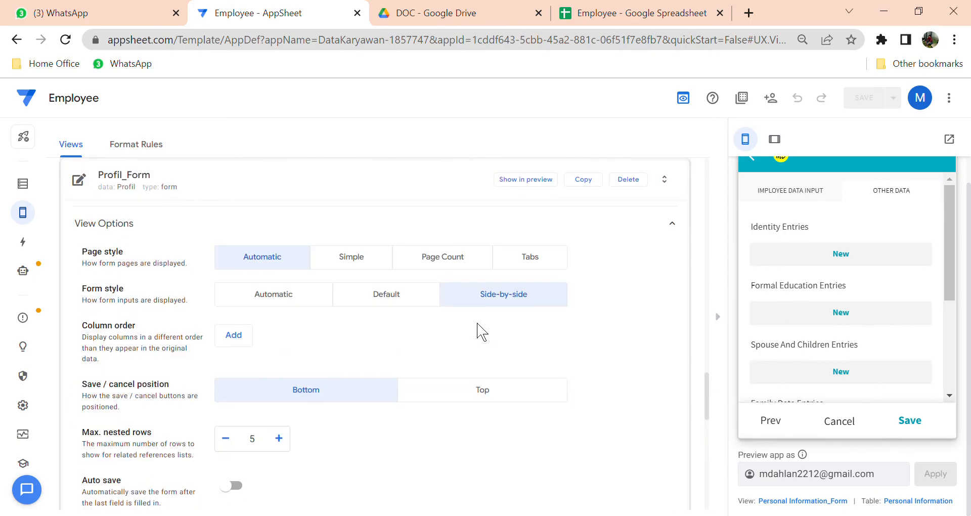
click(379, 263)
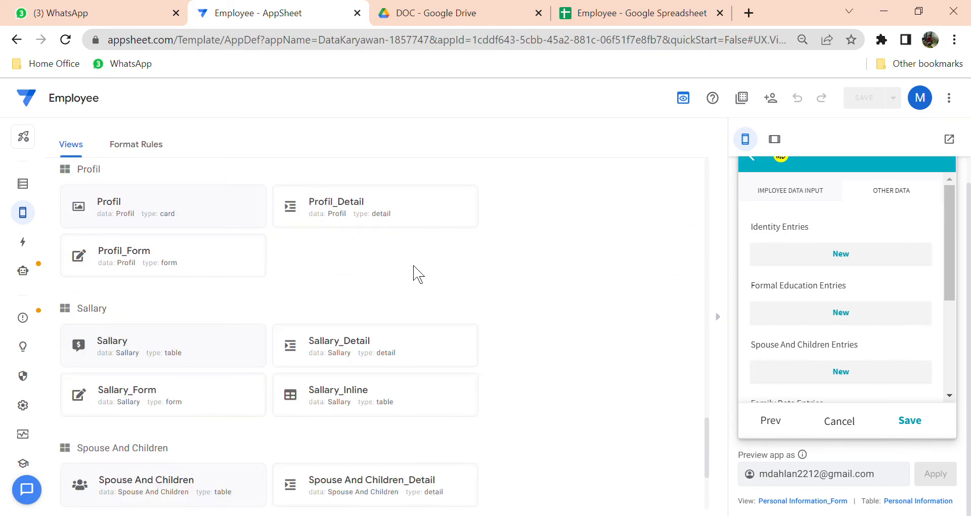
click(441, 223)
click(371, 187)
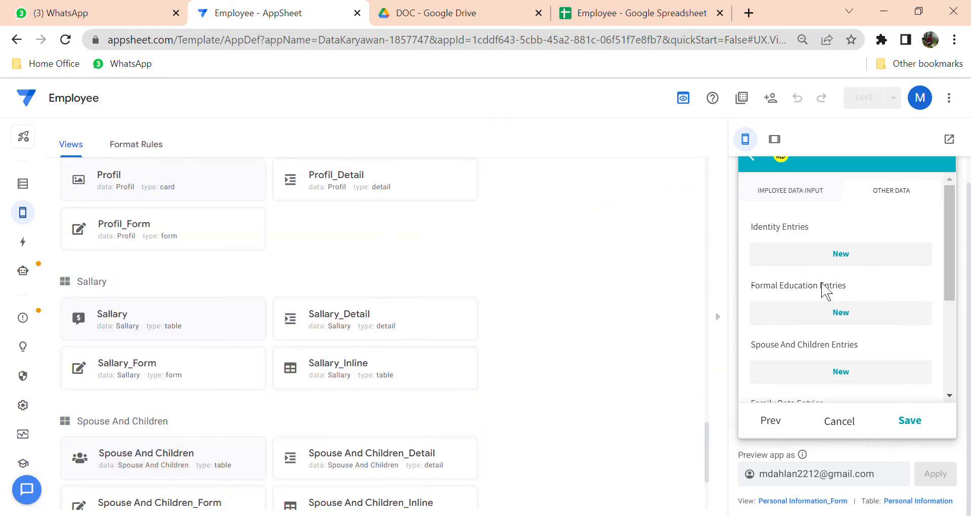
Step: Open a new Family Data entry in the app preview, look through its fields and cancel the entry
scroll(824, 284, down, 1)
scroll(823, 284, down, 3)
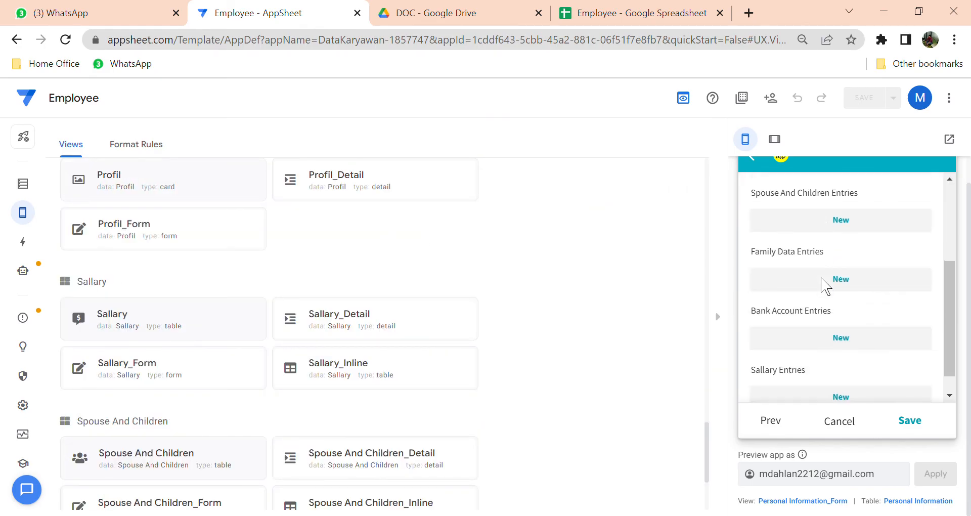
click(834, 266)
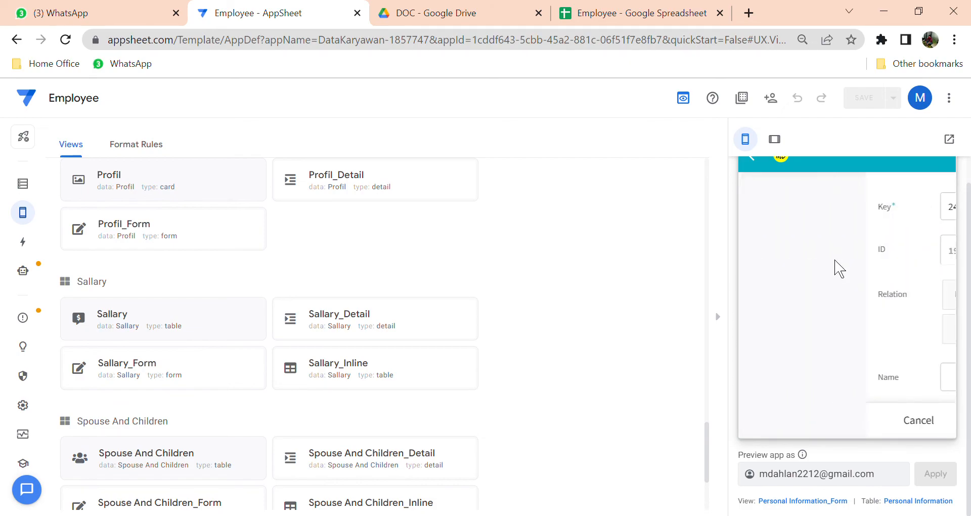
scroll(835, 267, down, 3)
scroll(835, 267, up, 5)
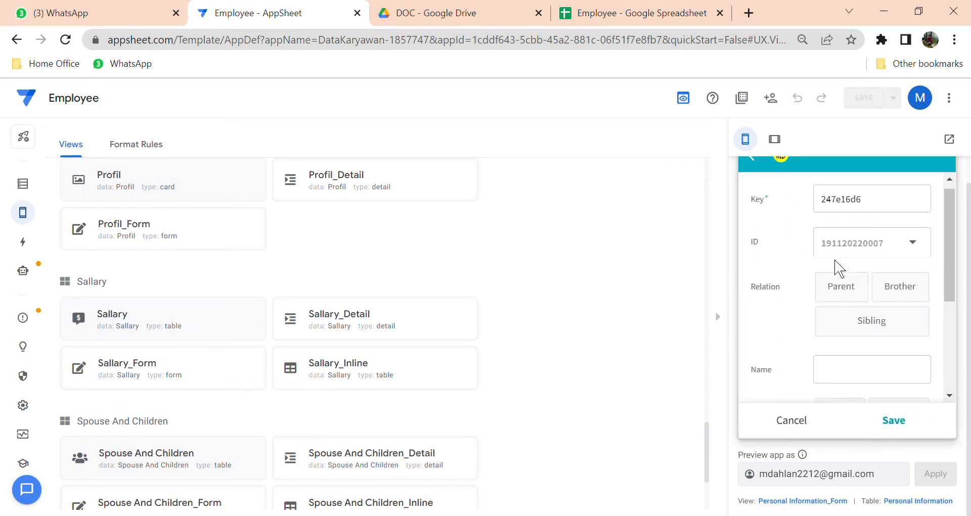
click(792, 425)
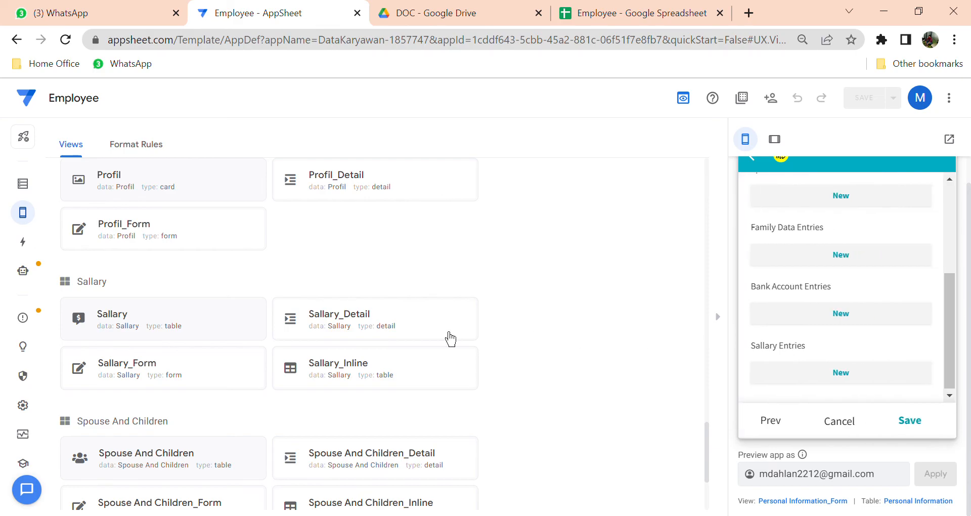
Step: Look back over the earlier groups in the views list, glance at the Employee spreadsheet and return to AppSheet
scroll(307, 368, up, 6)
scroll(408, 321, up, 10)
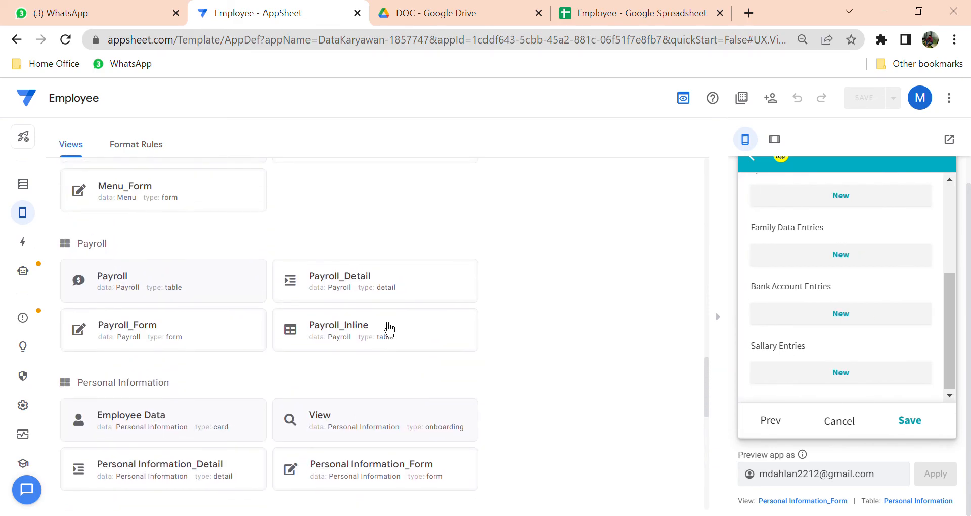
scroll(221, 344, up, 5)
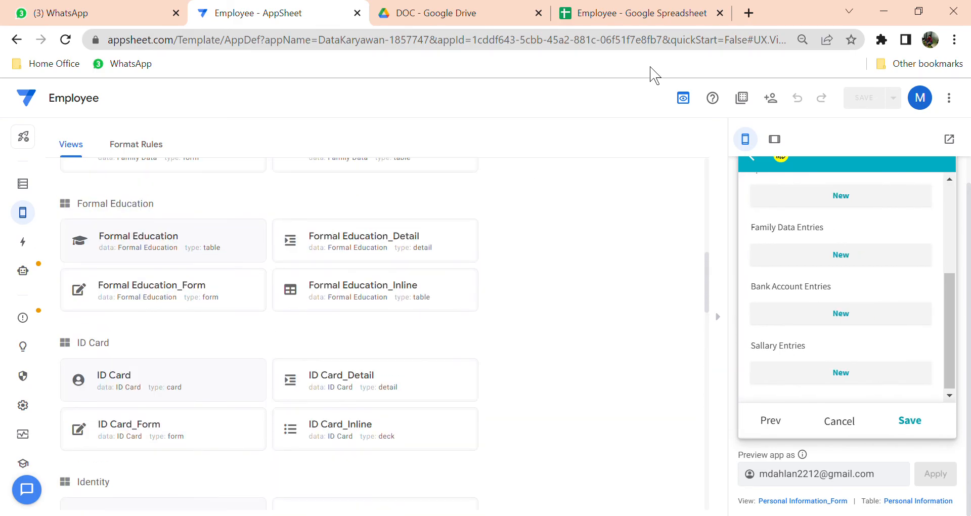
click(653, 16)
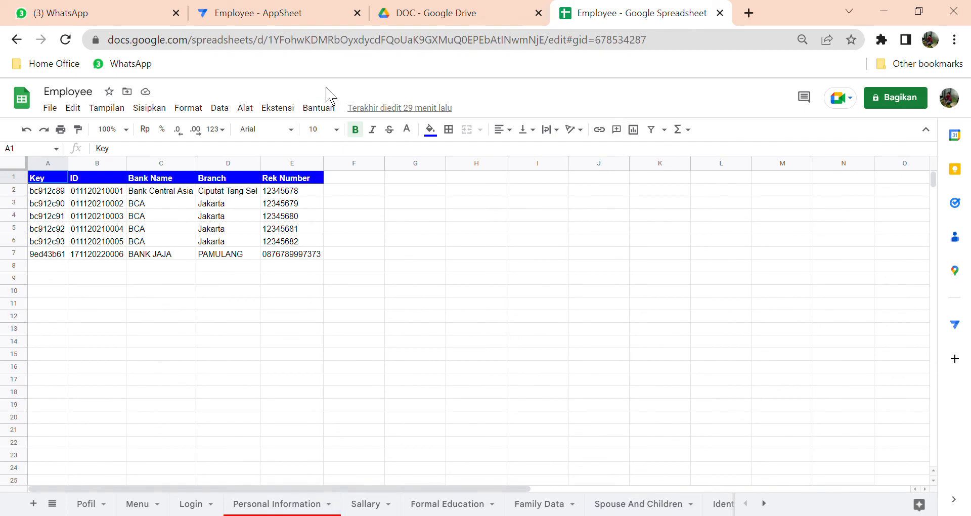
click(320, 24)
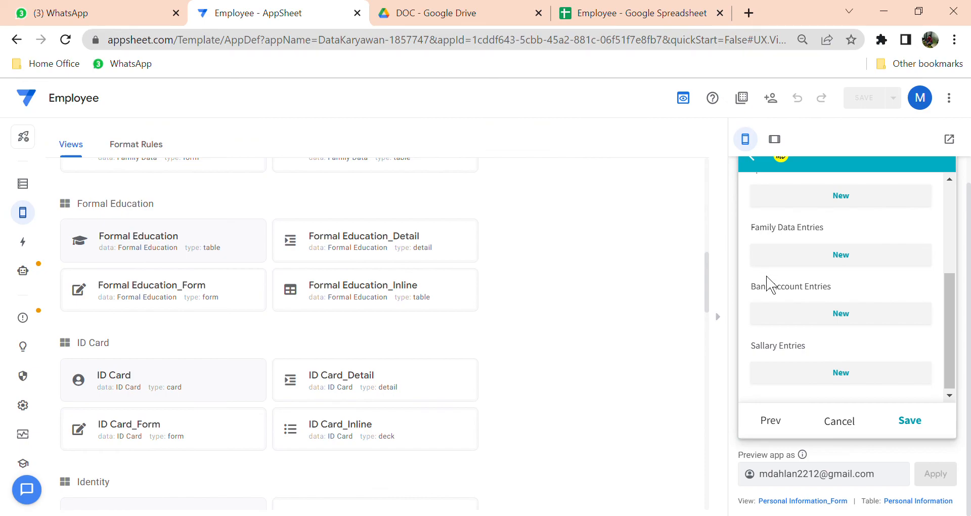
Step: Cancel the new employee form in the app preview, return home and reopen the employee status list through Menu
click(849, 429)
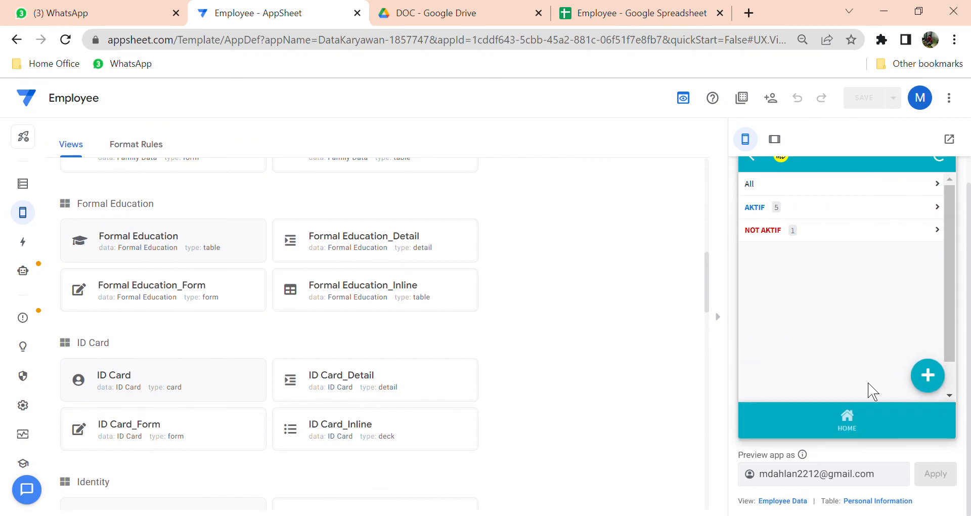
click(851, 427)
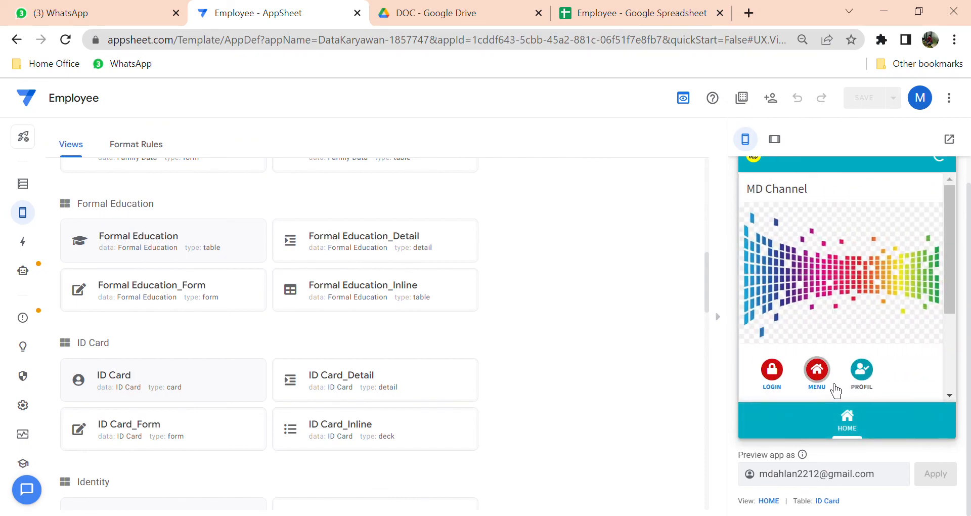
click(817, 370)
click(803, 281)
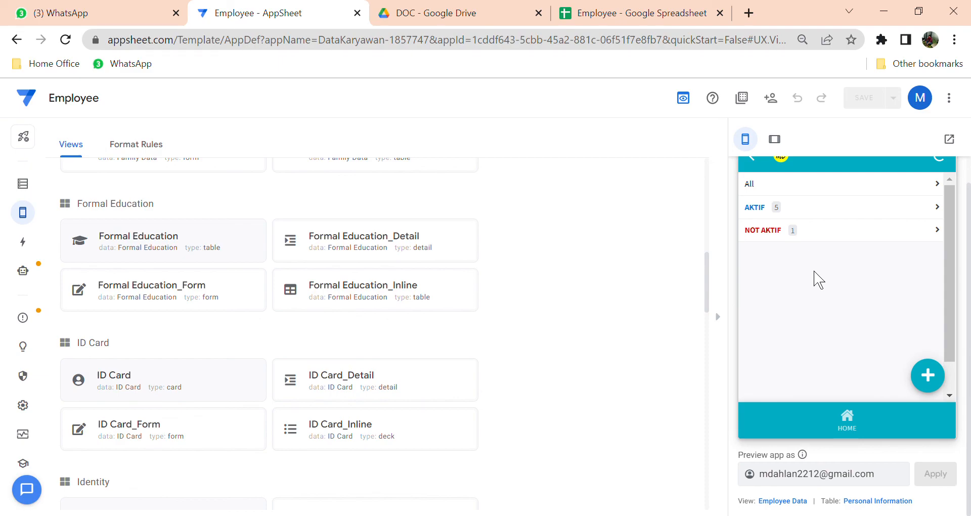
Step: Switch to the Employee spreadsheet and bring its last sheets, up to Payroll, into view
click(642, 15)
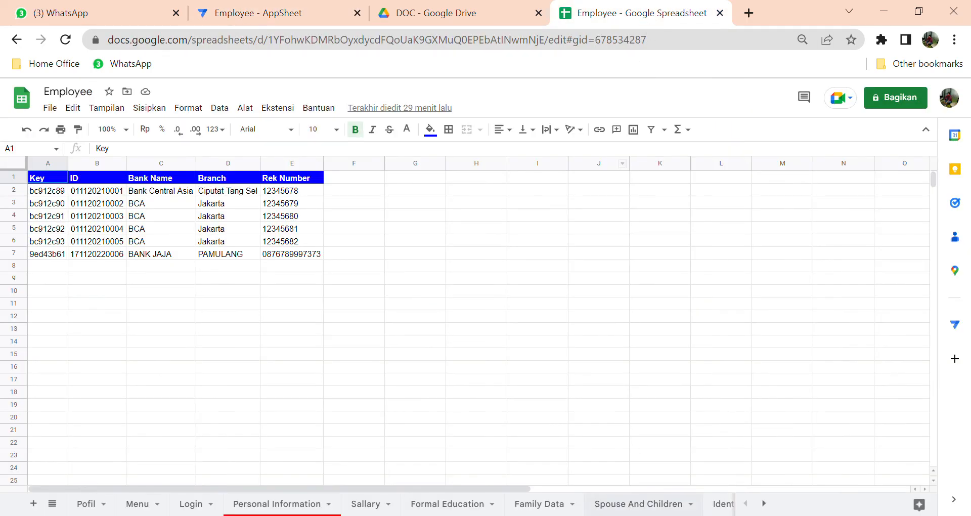
click(765, 503)
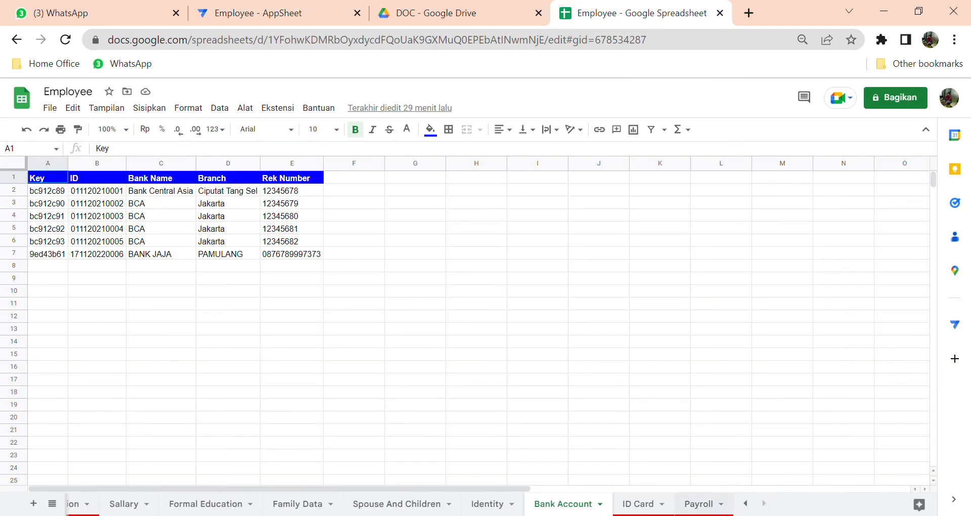